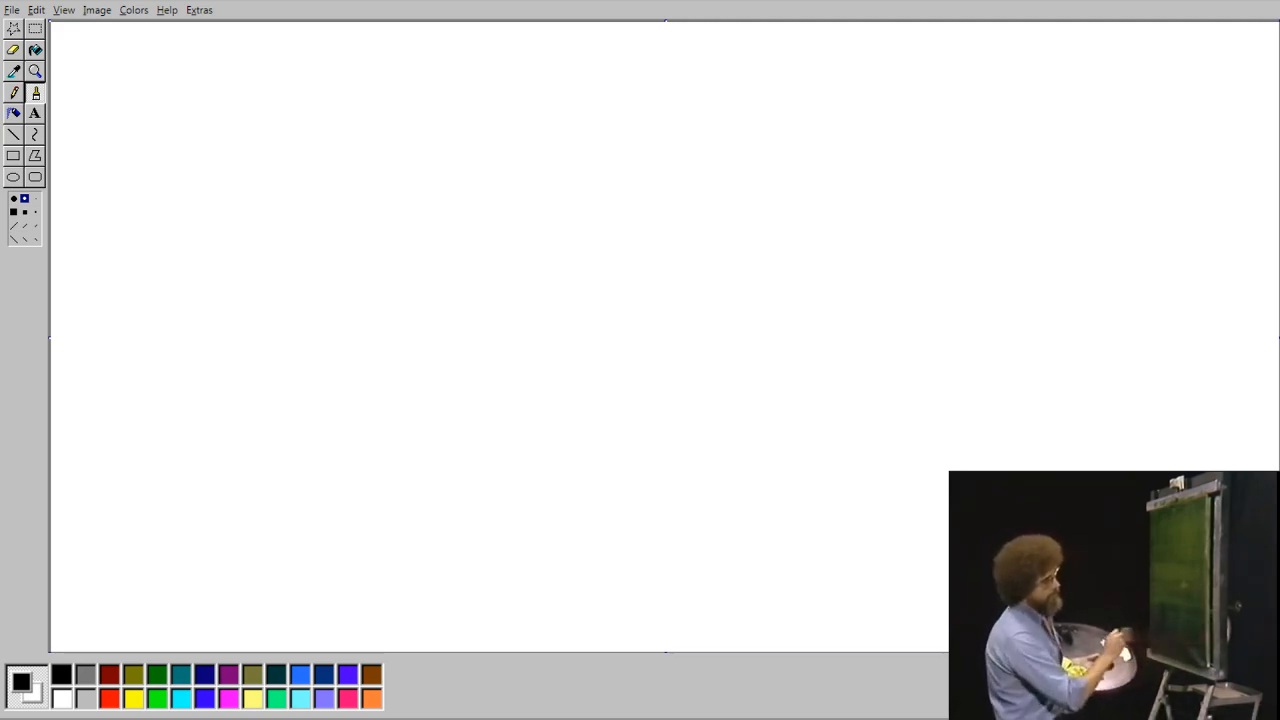
Fill the blank canvas with dark teal as the painting's background.
left_click(272, 678)
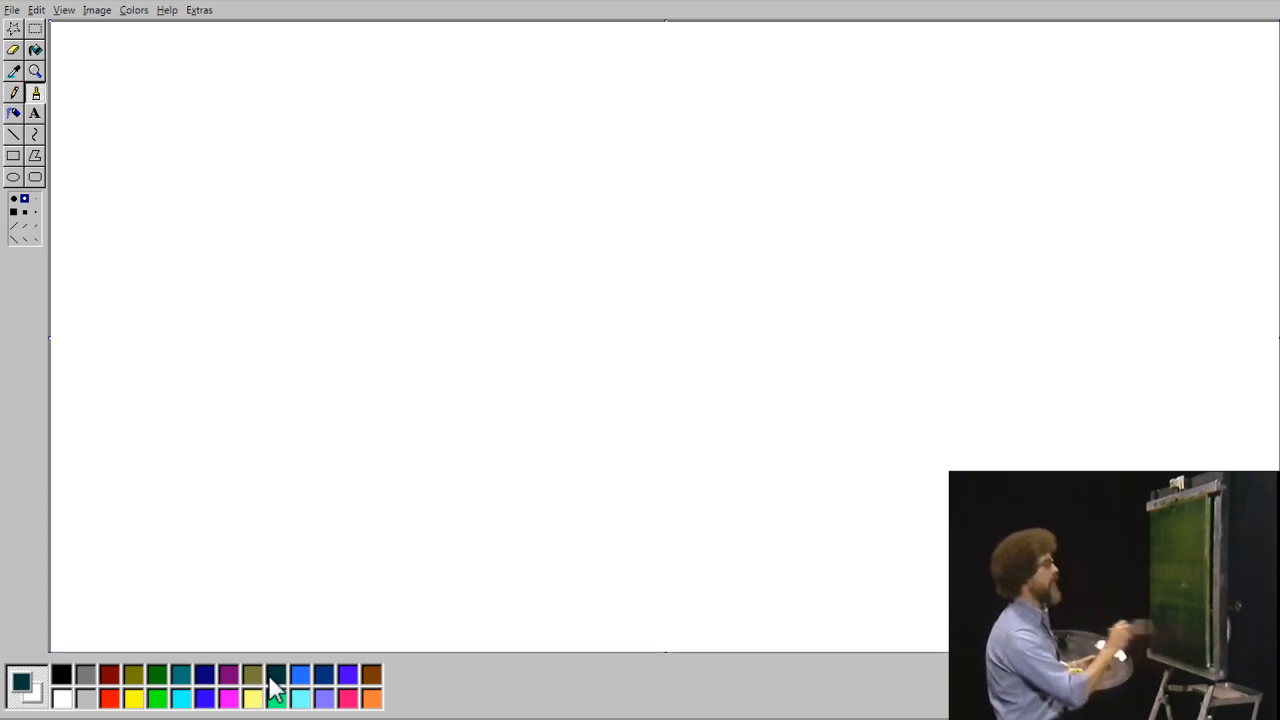
left_click(35, 50)
left_click(321, 271)
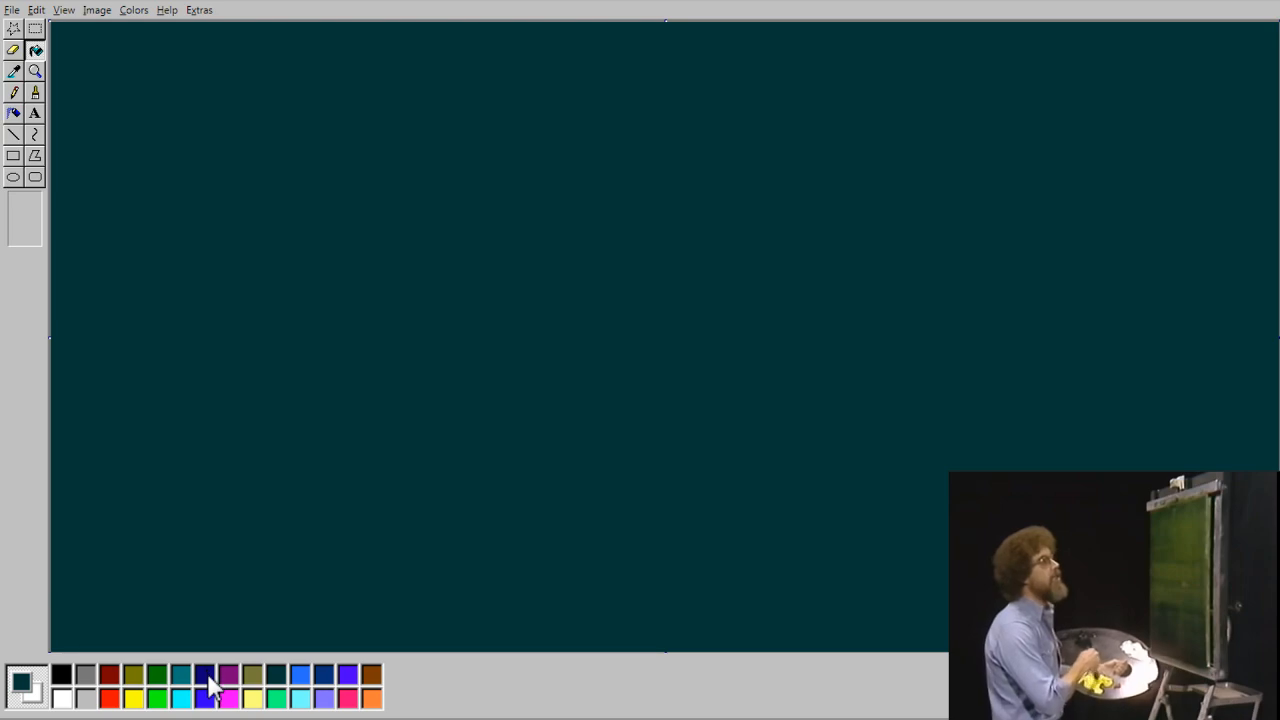
Try a dark green fill over the whole background and fill it again with dark teal.
left_click(13, 116)
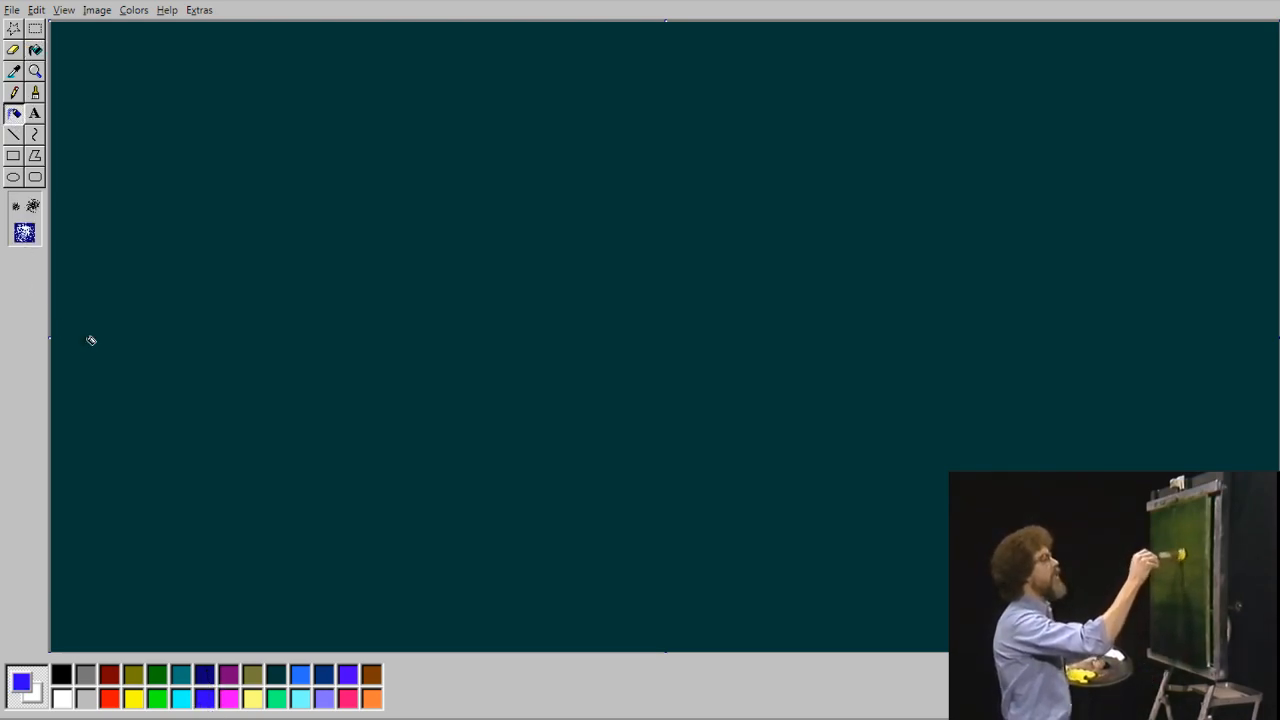
left_click(276, 675)
left_click(166, 673)
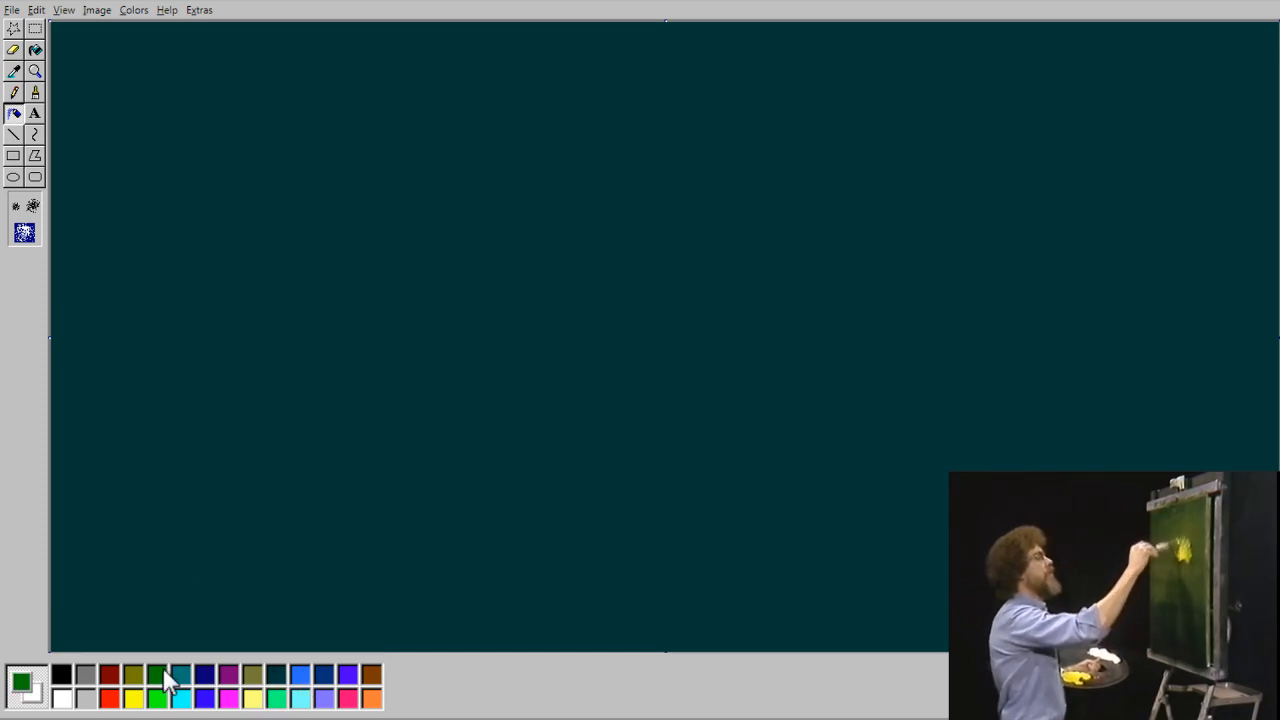
left_click(35, 50)
left_click(227, 176)
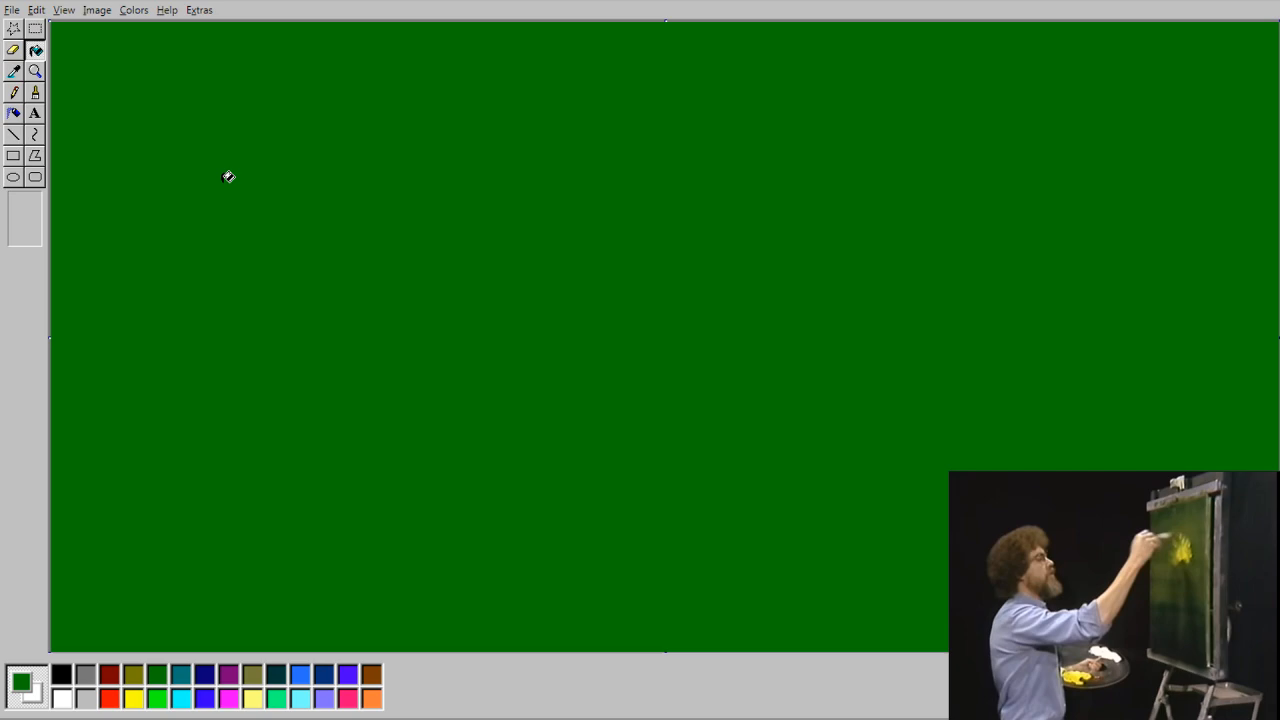
left_click(279, 676)
left_click(305, 527)
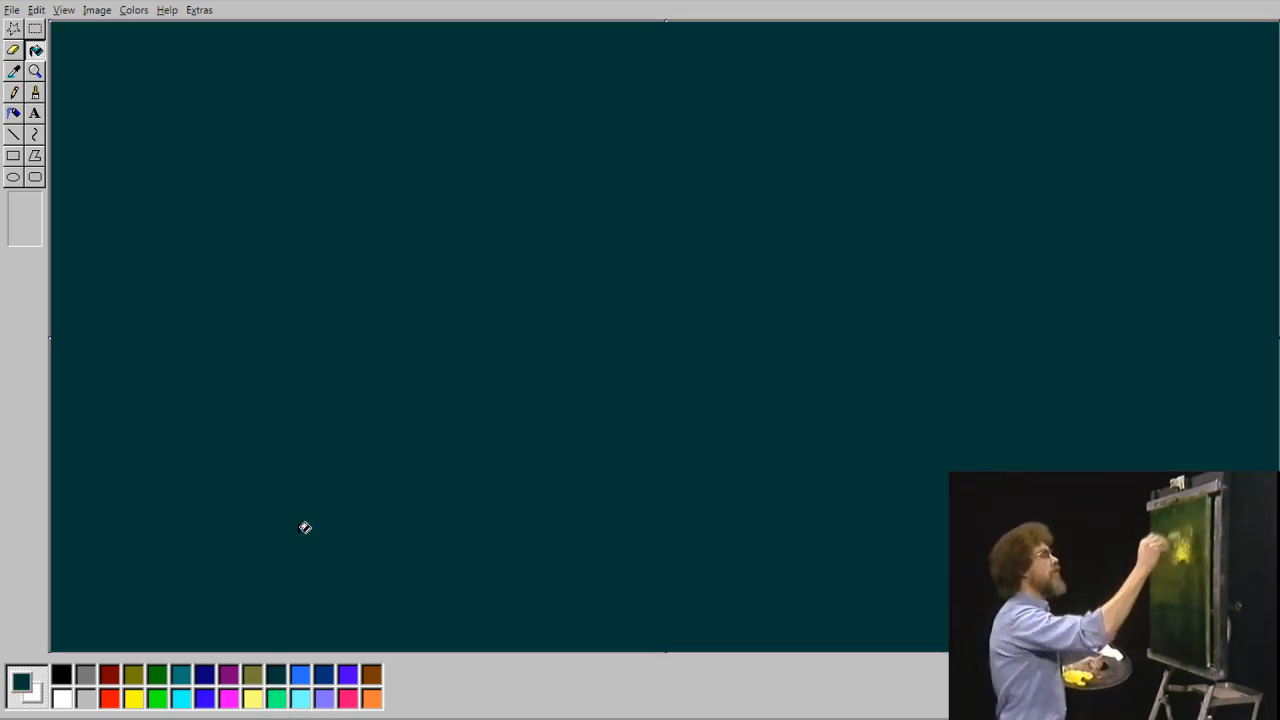
Spray a speckled navy blue ground band along the lower edge of the canvas with the large Airbrush.
left_click(204, 676)
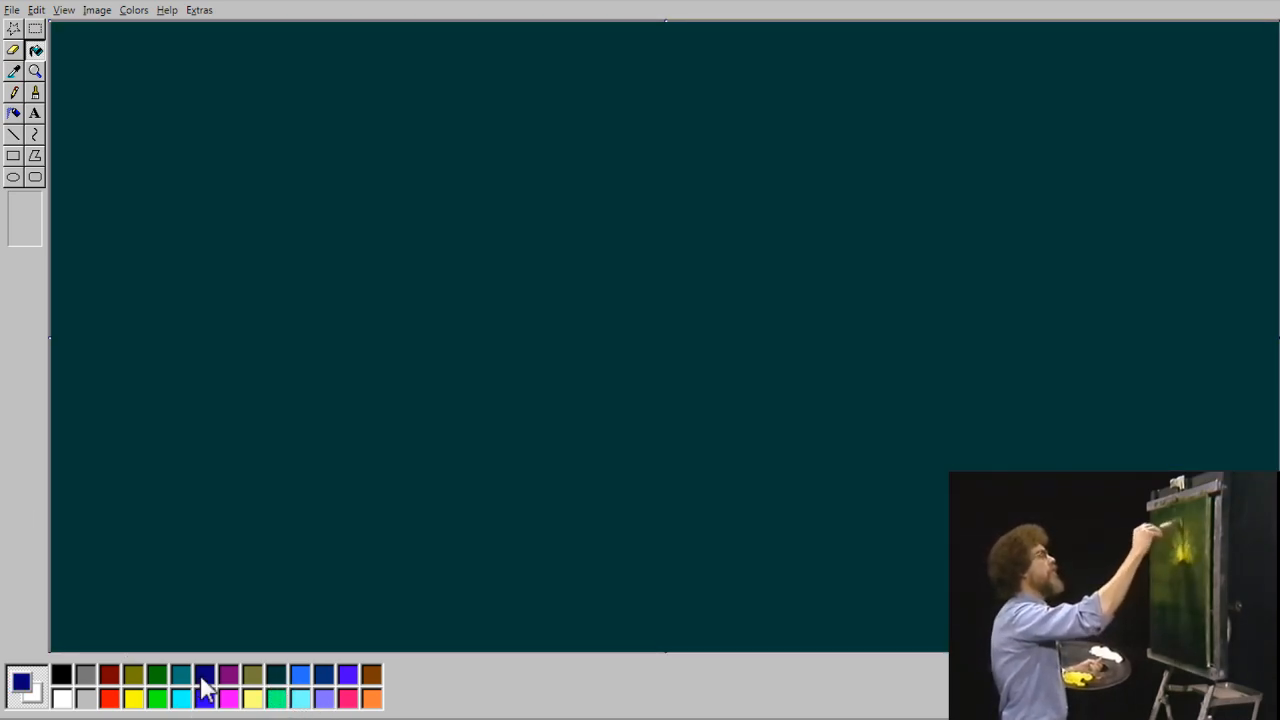
left_click(14, 113)
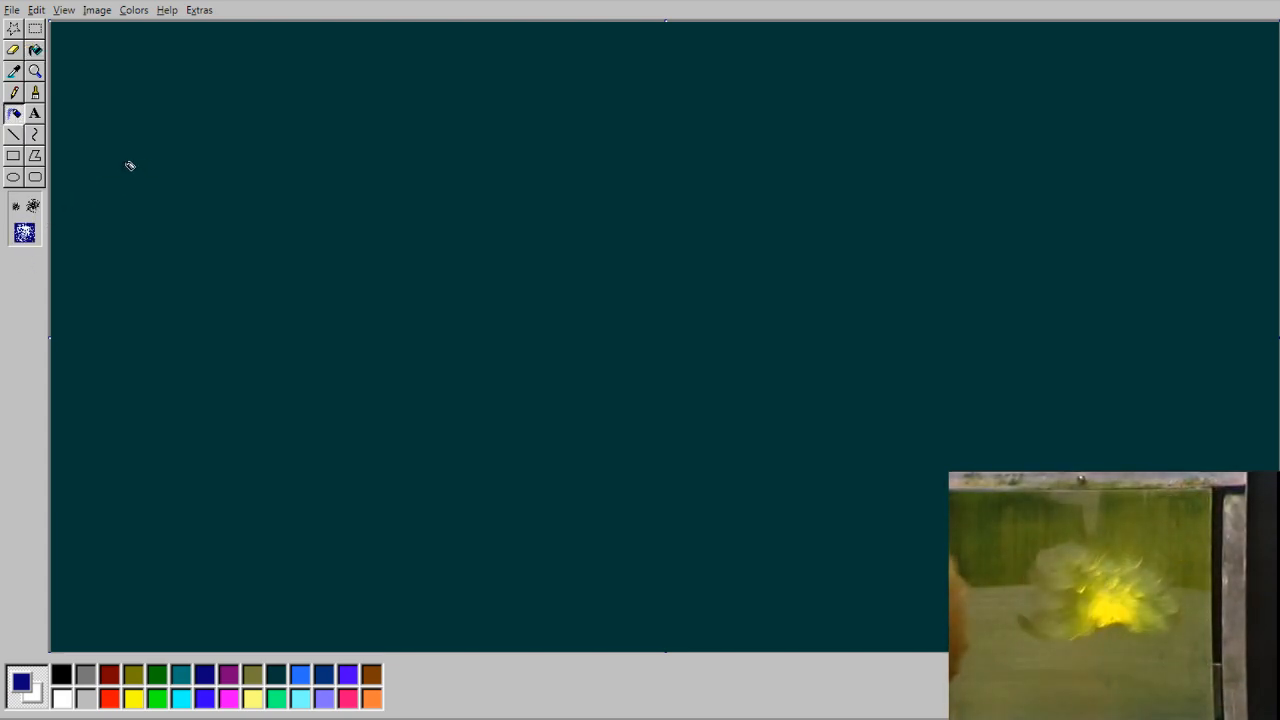
left_click_drag(70, 615, 531, 619)
left_click_drag(724, 636, 876, 621)
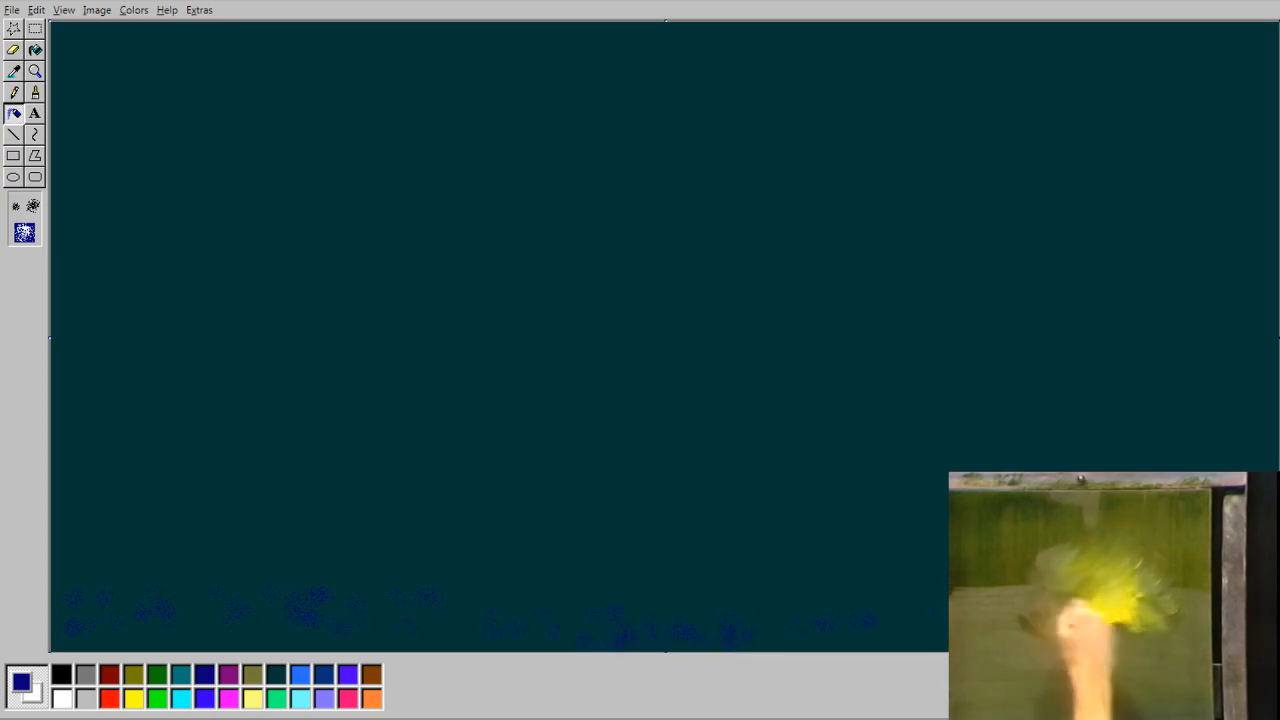
mouse_move(1000, 620)
left_mouse_down()
mouse_move(1100, 620)
mouse_move(861, 619)
mouse_move(818, 640)
left_mouse_up()
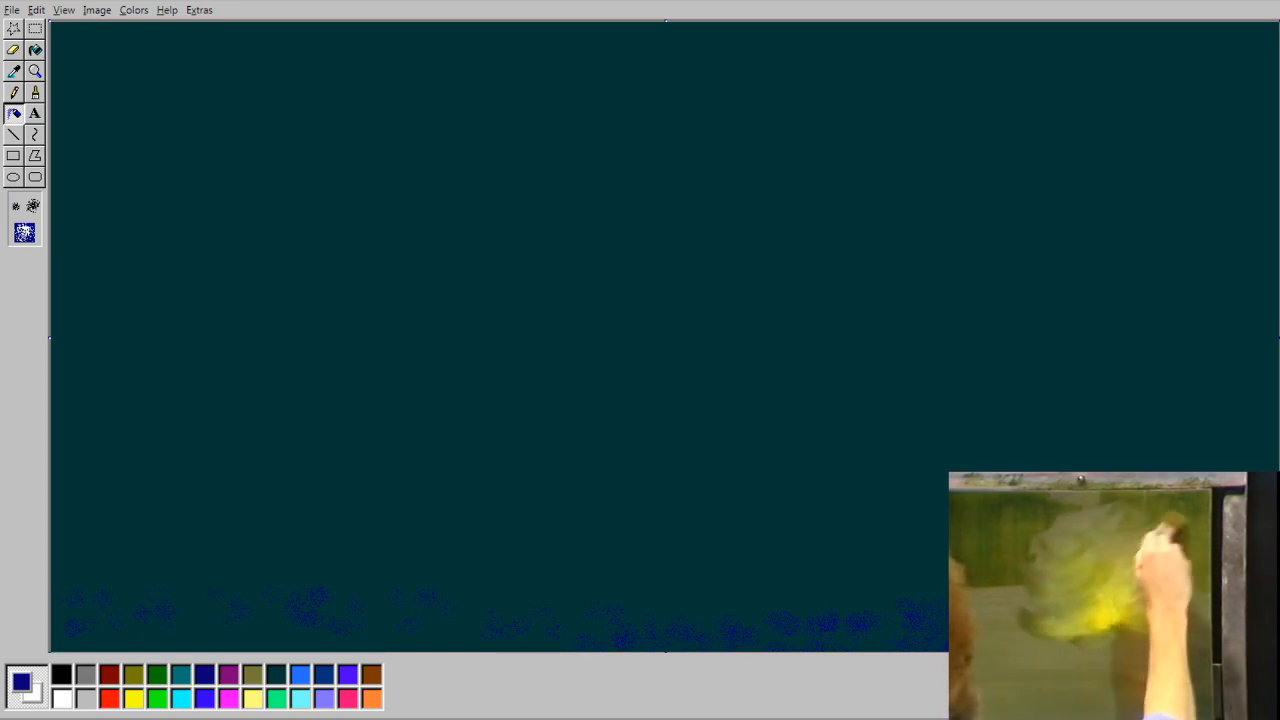
mouse_move(830, 570)
left_mouse_down()
mouse_move(940, 586)
mouse_move(786, 599)
left_mouse_up()
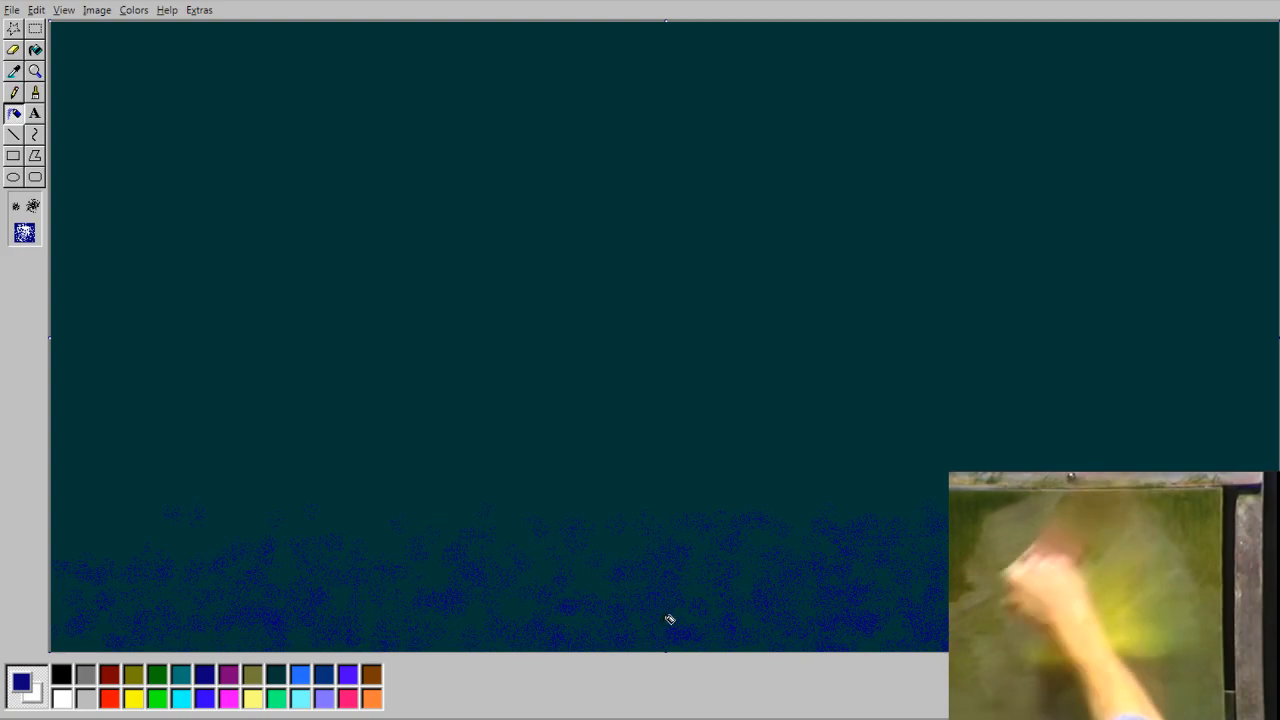
Thicken the navy ground and raise it into low speckled mounds near both side edges of the canvas.
mouse_move(144, 529)
left_mouse_down()
mouse_move(214, 506)
mouse_move(77, 537)
mouse_move(124, 539)
left_mouse_up()
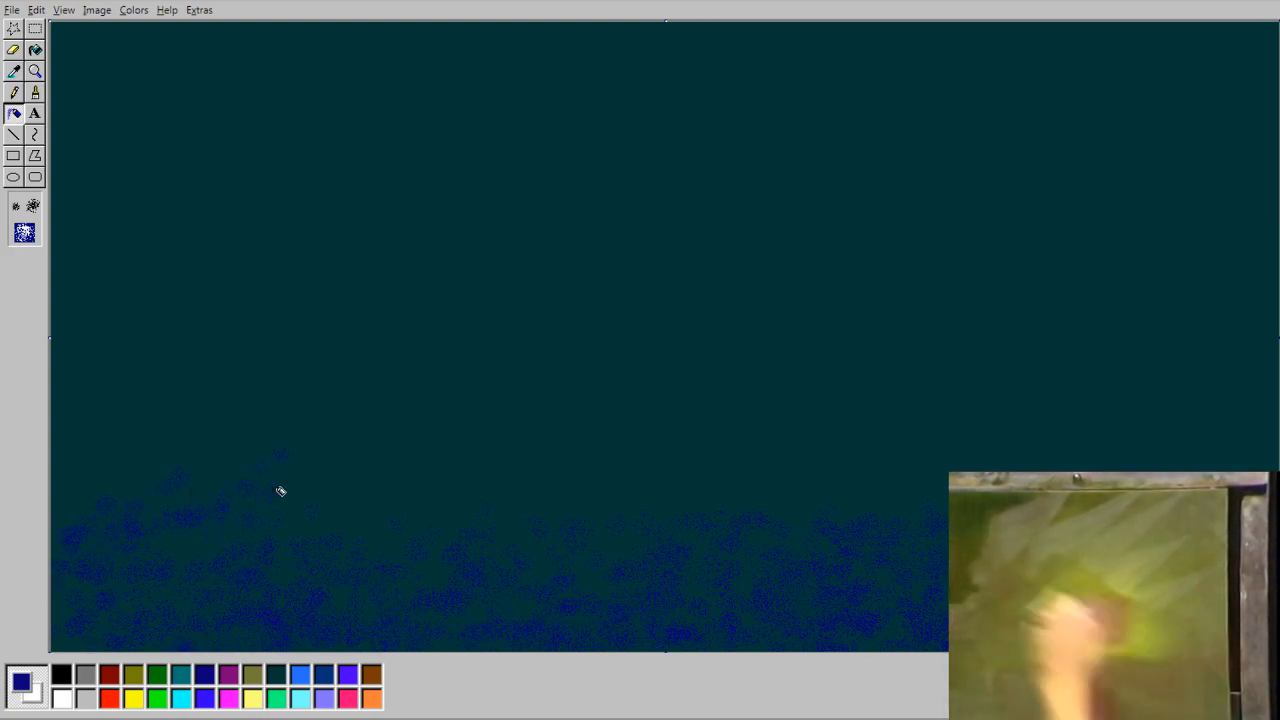
mouse_move(316, 514)
left_mouse_down()
mouse_move(258, 555)
mouse_move(134, 589)
mouse_move(155, 557)
mouse_move(199, 543)
mouse_move(165, 524)
mouse_move(125, 572)
mouse_move(64, 597)
left_mouse_up()
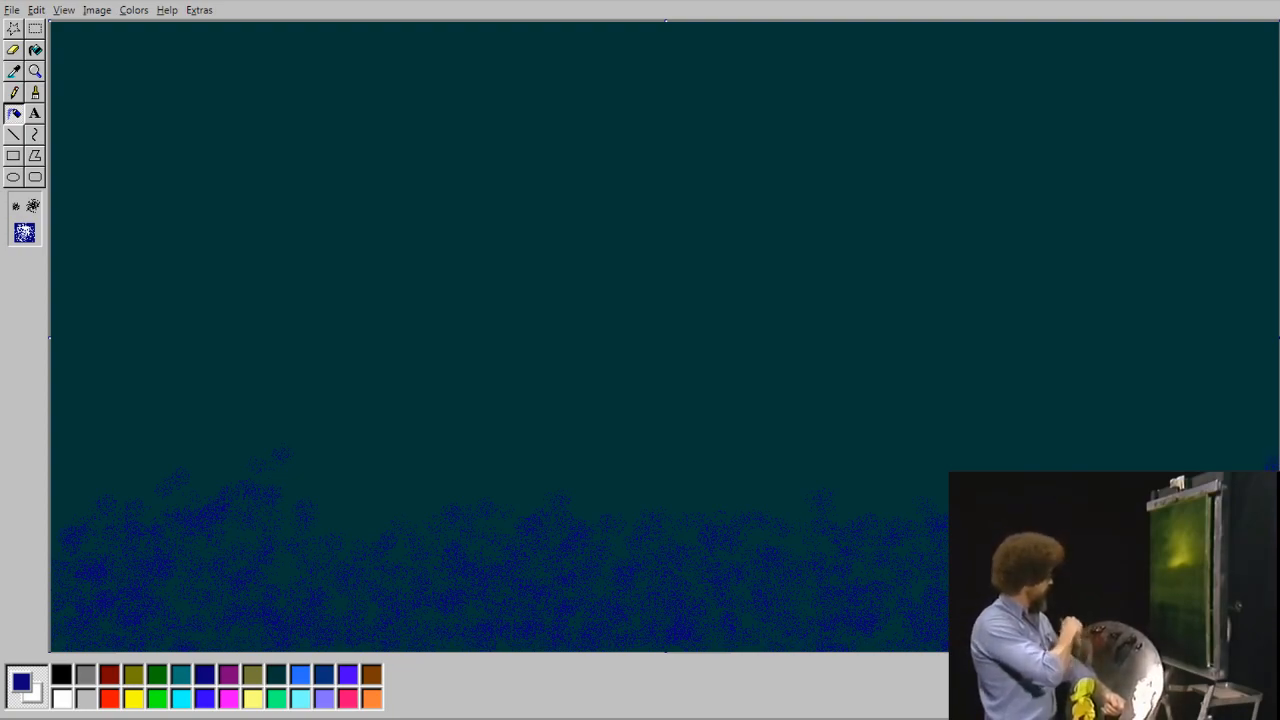
mouse_move(1268, 462)
left_mouse_down()
mouse_move(1247, 434)
mouse_move(1180, 468)
mouse_move(1205, 429)
left_mouse_up()
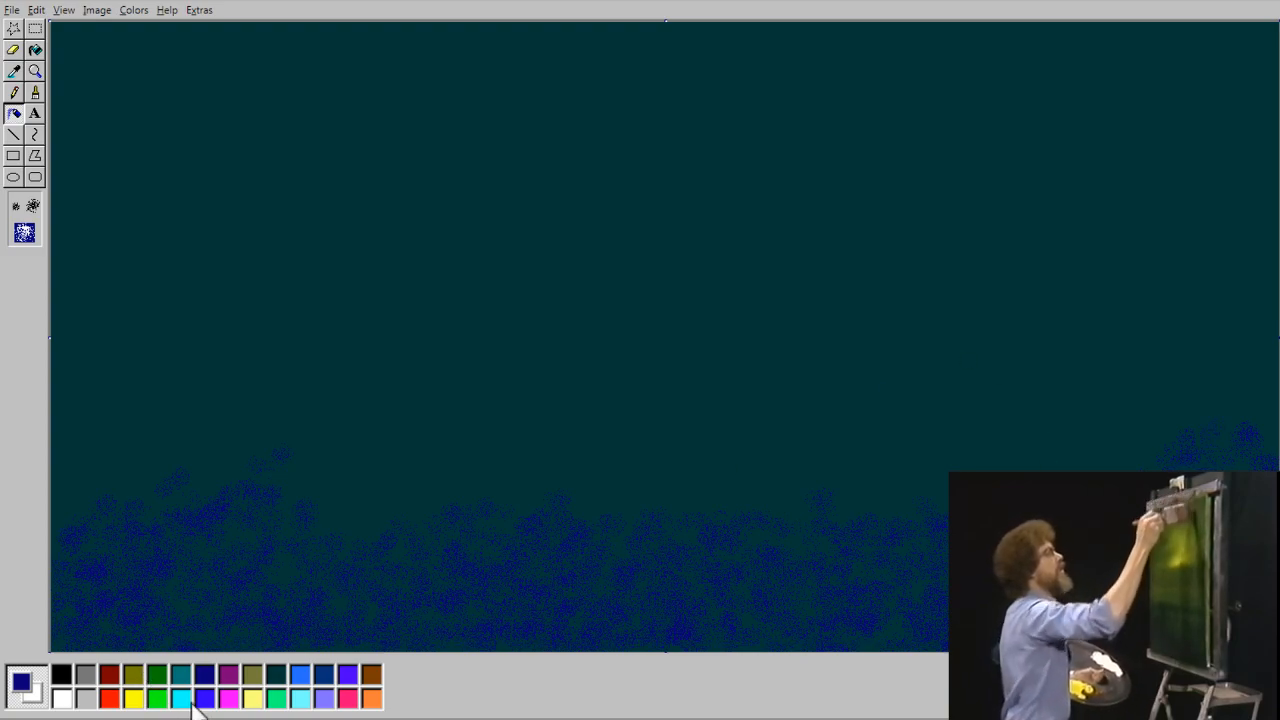
Spray a large rounded yellow glow in the centre of the canvas above the navy ground.
left_click(133, 701)
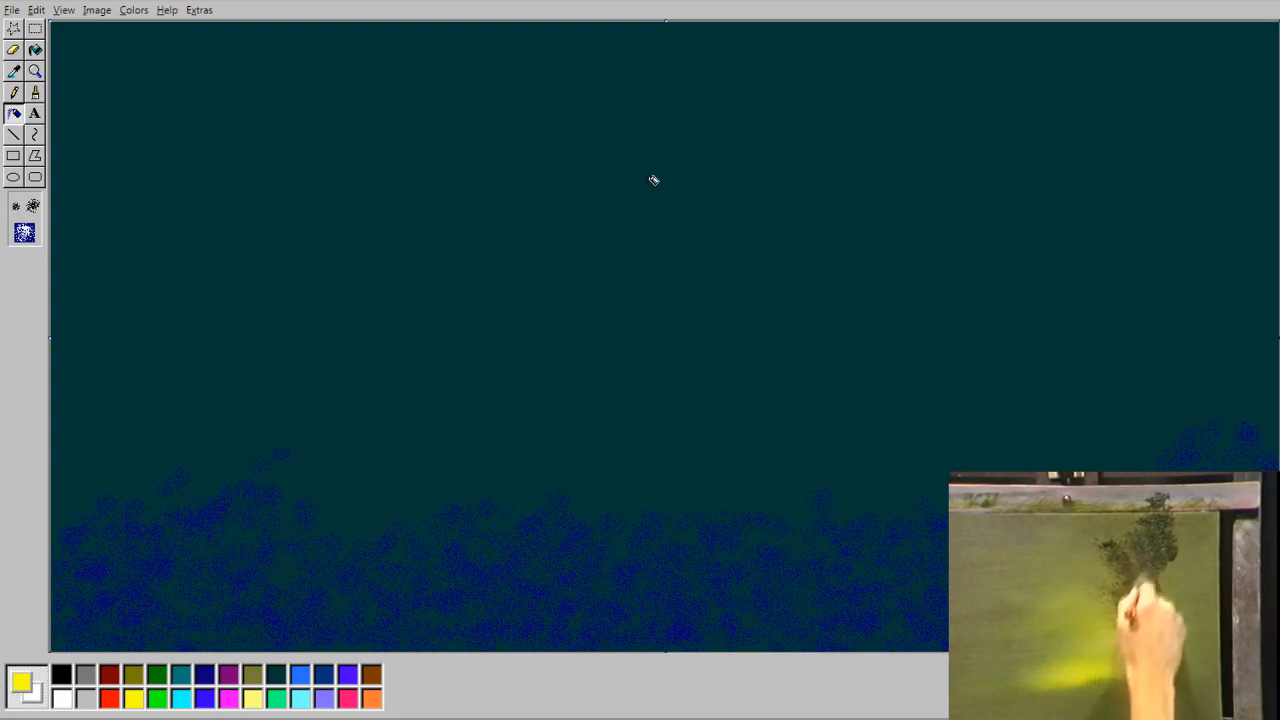
mouse_move(600, 283)
left_mouse_down()
mouse_move(844, 282)
mouse_move(558, 283)
mouse_move(639, 262)
mouse_move(657, 144)
mouse_move(557, 231)
mouse_move(549, 216)
mouse_move(632, 152)
mouse_move(612, 173)
mouse_move(658, 199)
mouse_move(648, 284)
mouse_move(683, 199)
mouse_move(488, 319)
mouse_move(573, 271)
mouse_move(687, 271)
mouse_move(701, 347)
mouse_move(778, 305)
mouse_move(843, 302)
mouse_move(831, 313)
mouse_move(792, 320)
mouse_move(769, 271)
mouse_move(796, 240)
mouse_move(766, 228)
mouse_move(732, 281)
mouse_move(688, 281)
mouse_move(723, 243)
mouse_move(754, 247)
mouse_move(754, 203)
mouse_move(764, 230)
mouse_move(855, 268)
mouse_move(817, 382)
mouse_move(771, 352)
mouse_move(577, 371)
mouse_move(660, 398)
mouse_move(792, 355)
mouse_move(518, 354)
mouse_move(571, 298)
mouse_move(525, 291)
mouse_move(478, 332)
mouse_move(511, 248)
mouse_move(559, 185)
mouse_move(584, 263)
mouse_move(571, 396)
mouse_move(589, 401)
mouse_move(625, 365)
mouse_move(552, 328)
mouse_move(697, 273)
mouse_move(732, 216)
mouse_move(699, 233)
mouse_move(696, 174)
mouse_move(803, 217)
mouse_move(840, 320)
mouse_move(808, 347)
mouse_move(740, 320)
mouse_move(680, 360)
mouse_move(714, 265)
mouse_move(602, 252)
left_mouse_up()
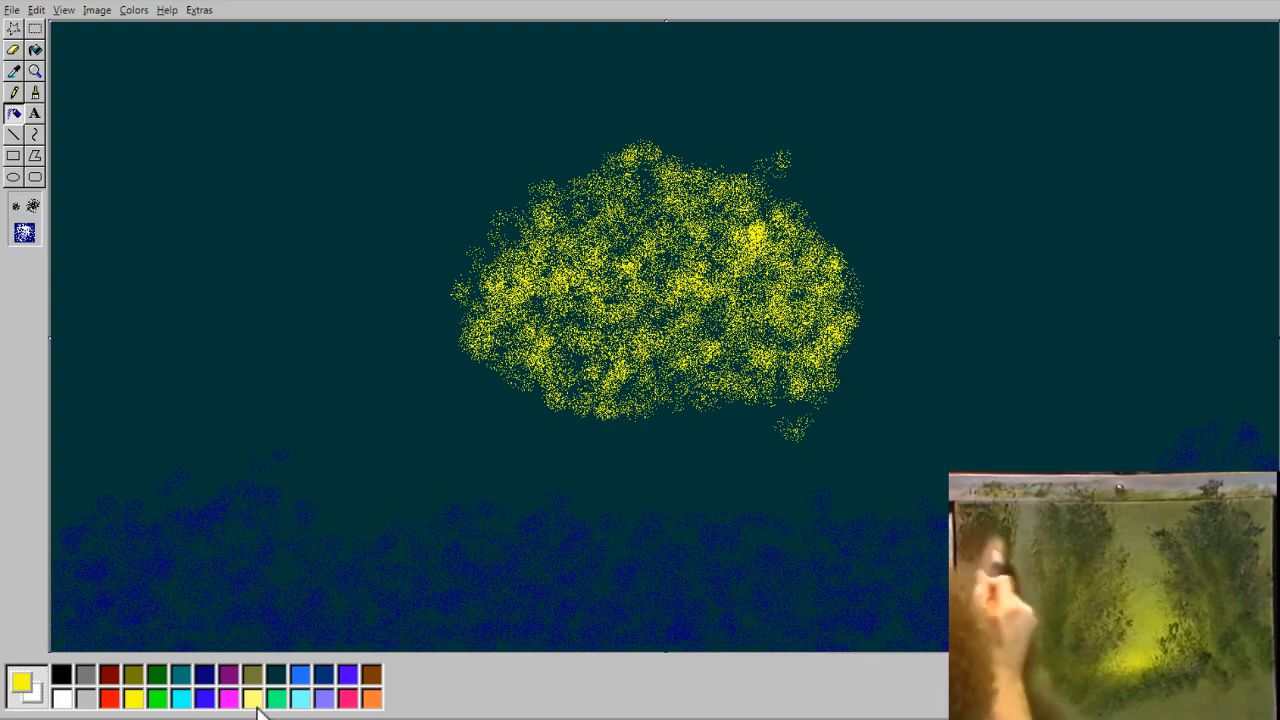
Spray dark green foliage along both sides and the lower corners of the yellow glow.
left_click(157, 676)
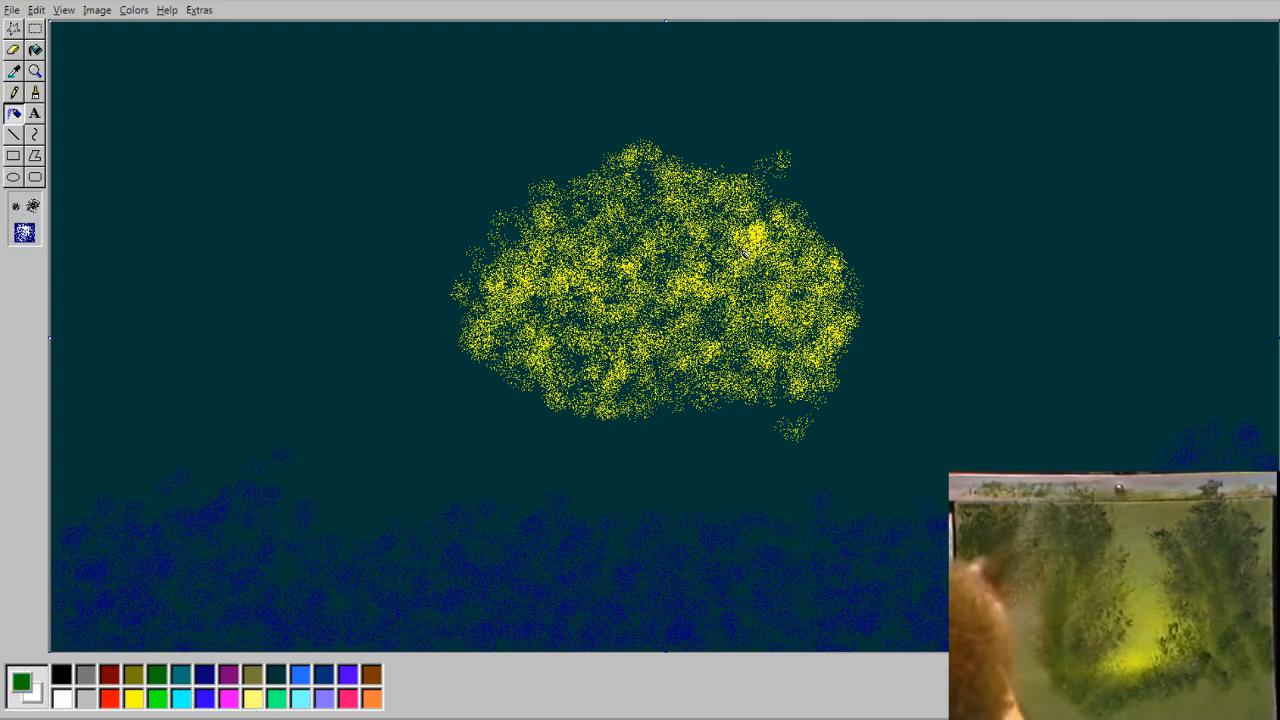
mouse_move(797, 197)
left_mouse_down()
mouse_move(827, 221)
mouse_move(828, 237)
mouse_move(841, 215)
mouse_move(852, 238)
mouse_move(847, 347)
mouse_move(807, 401)
mouse_move(835, 341)
mouse_move(820, 320)
mouse_move(797, 372)
left_mouse_up()
mouse_move(772, 422)
left_mouse_down()
mouse_move(841, 374)
mouse_move(878, 315)
mouse_move(875, 247)
mouse_move(850, 223)
mouse_move(815, 248)
mouse_move(834, 180)
mouse_move(857, 197)
mouse_move(839, 146)
mouse_move(870, 251)
left_mouse_up()
mouse_move(856, 353)
left_mouse_down()
mouse_move(850, 413)
mouse_move(902, 303)
mouse_move(920, 117)
mouse_move(886, 85)
mouse_move(861, 95)
mouse_move(848, 148)
mouse_move(863, 225)
mouse_move(890, 180)
mouse_move(880, 103)
mouse_move(910, 180)
left_mouse_up()
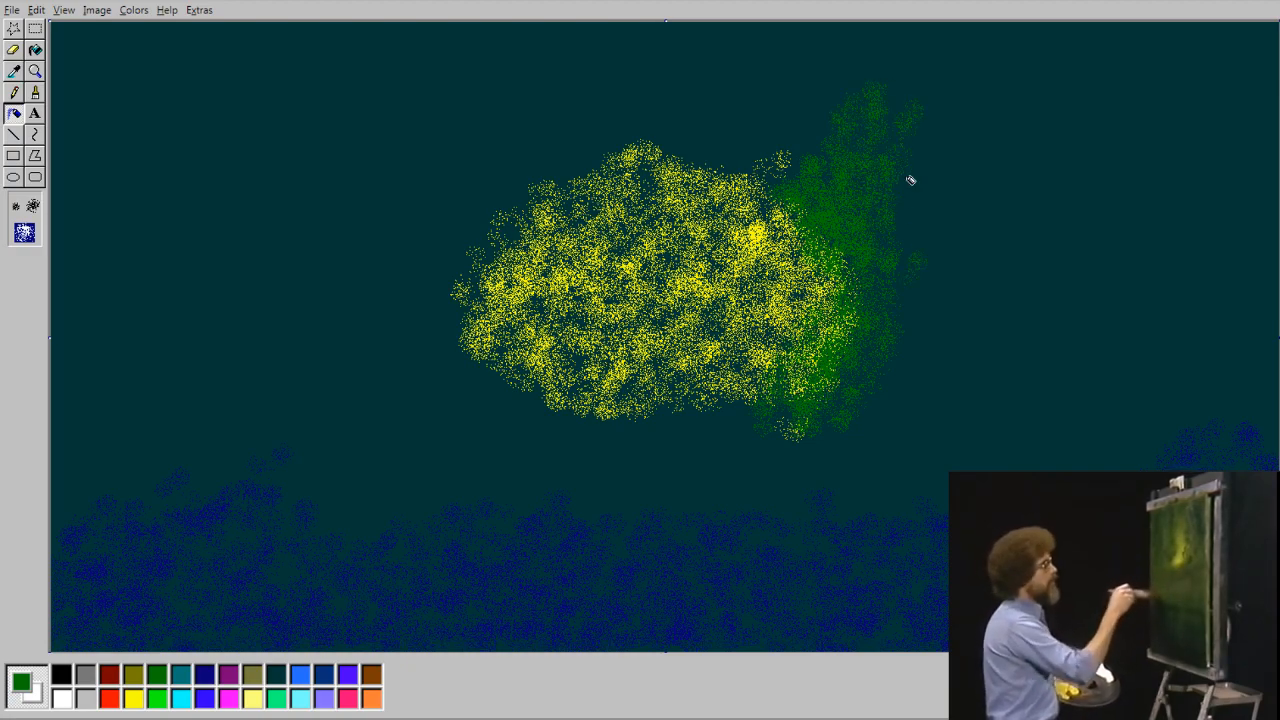
mouse_move(791, 397)
left_mouse_down()
mouse_move(726, 443)
mouse_move(749, 427)
left_mouse_up()
mouse_move(507, 372)
left_mouse_down()
mouse_move(491, 308)
mouse_move(454, 287)
mouse_move(483, 213)
mouse_move(478, 232)
mouse_move(445, 247)
mouse_move(513, 385)
mouse_move(511, 368)
mouse_move(534, 372)
mouse_move(498, 240)
mouse_move(503, 292)
mouse_move(479, 343)
mouse_move(481, 307)
mouse_move(510, 219)
mouse_move(519, 244)
mouse_move(529, 221)
mouse_move(501, 276)
mouse_move(503, 157)
mouse_move(480, 150)
mouse_move(451, 172)
mouse_move(433, 238)
mouse_move(453, 259)
mouse_move(440, 371)
mouse_move(451, 425)
mouse_move(509, 384)
mouse_move(594, 433)
left_mouse_up()
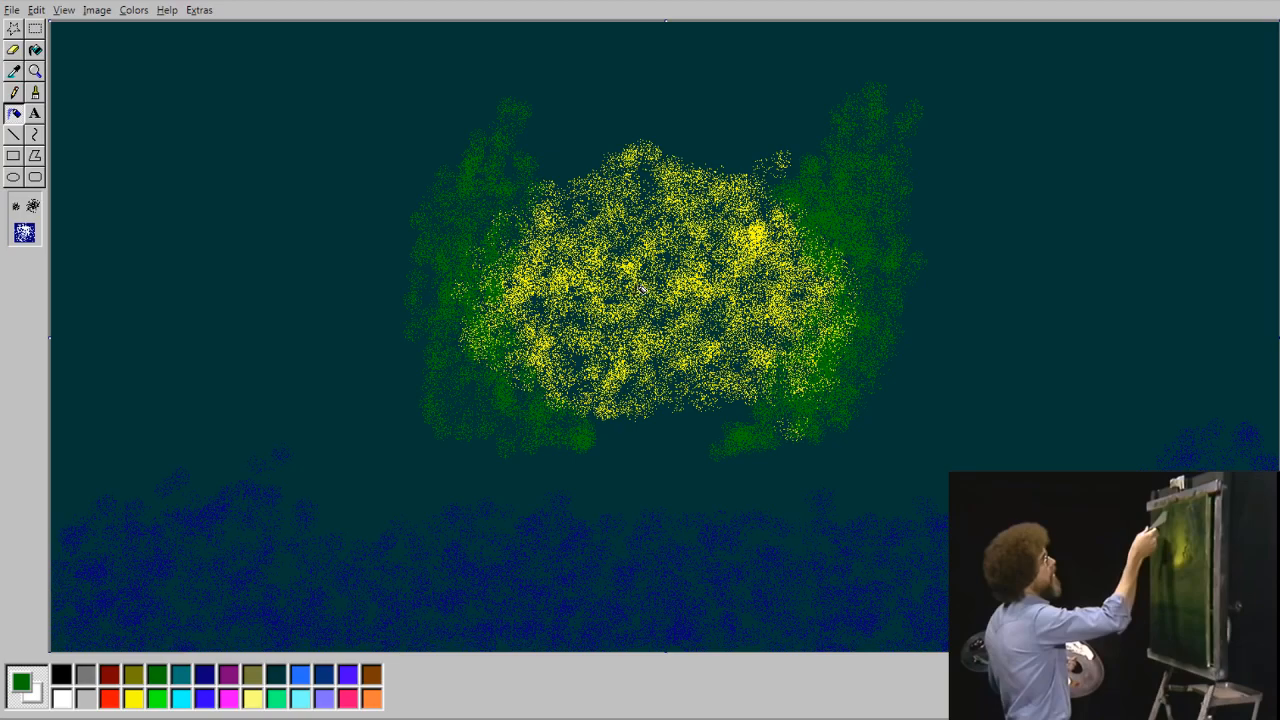
left_click_drag(700, 445, 771, 400)
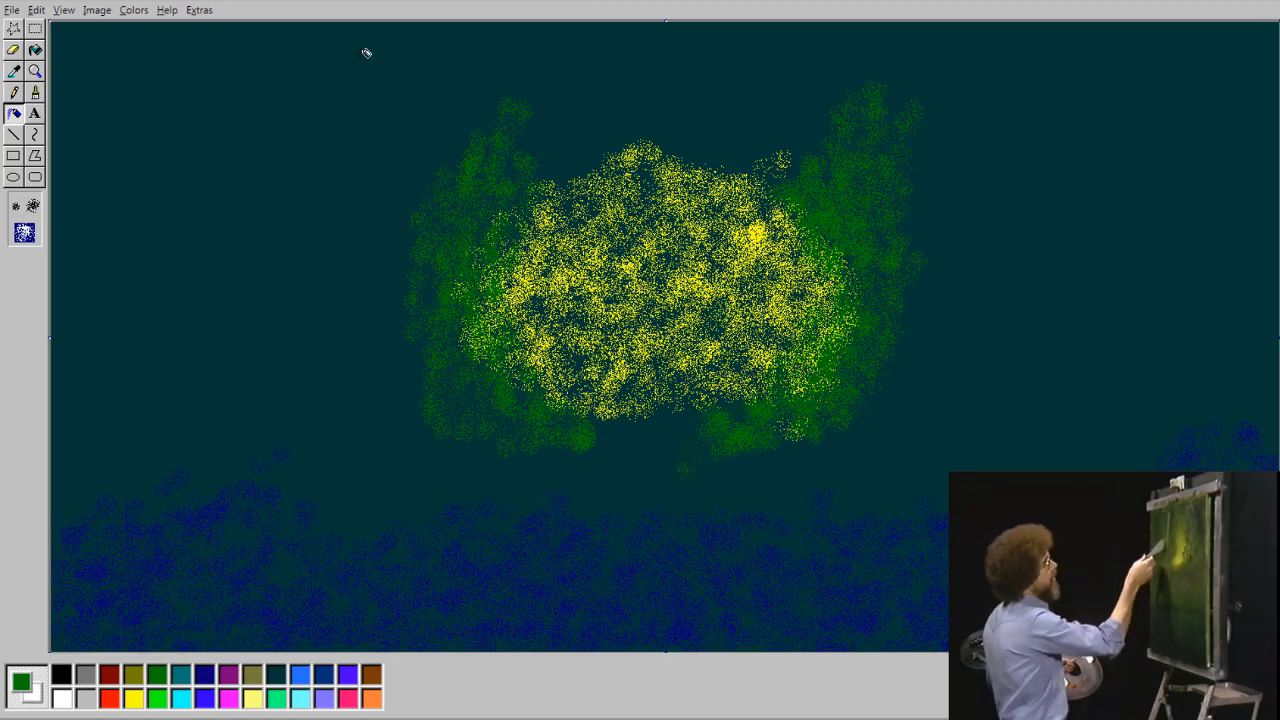
Widen the dark green foliage outward on the glow's left side and extend it below the glow to the navy ground.
left_click_drag(474, 99, 422, 150)
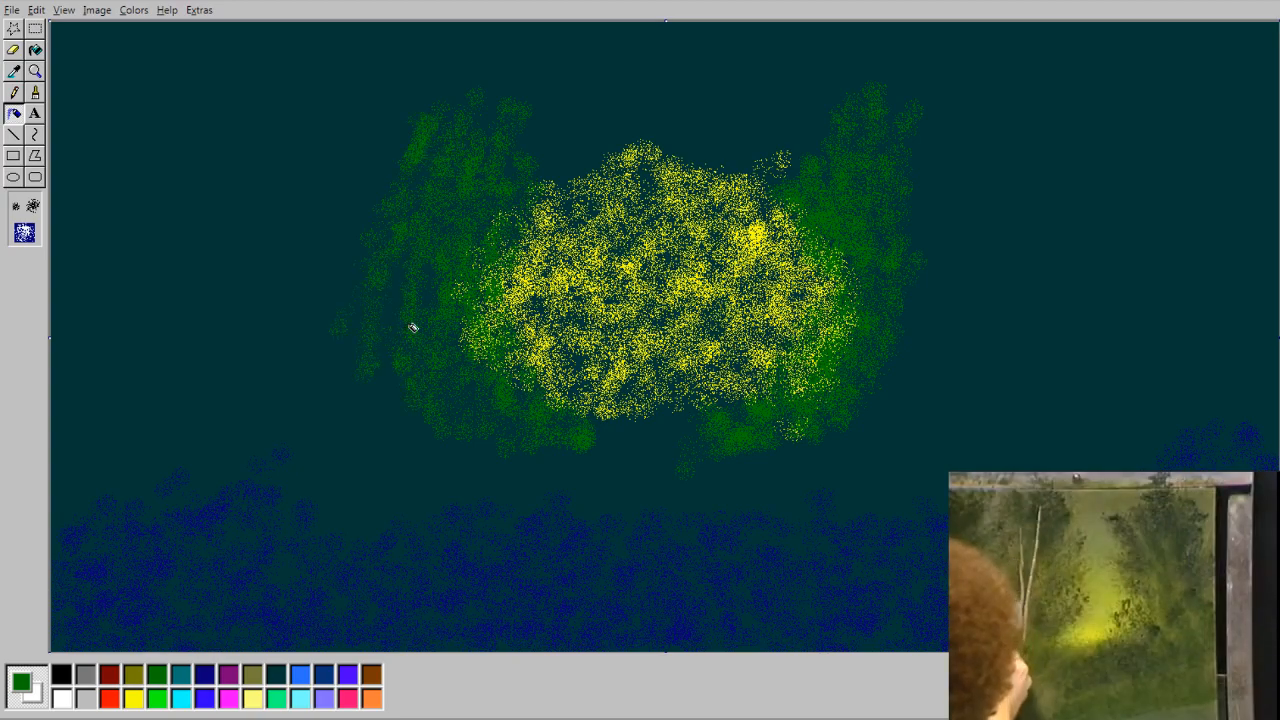
left_click_drag(352, 232, 378, 230)
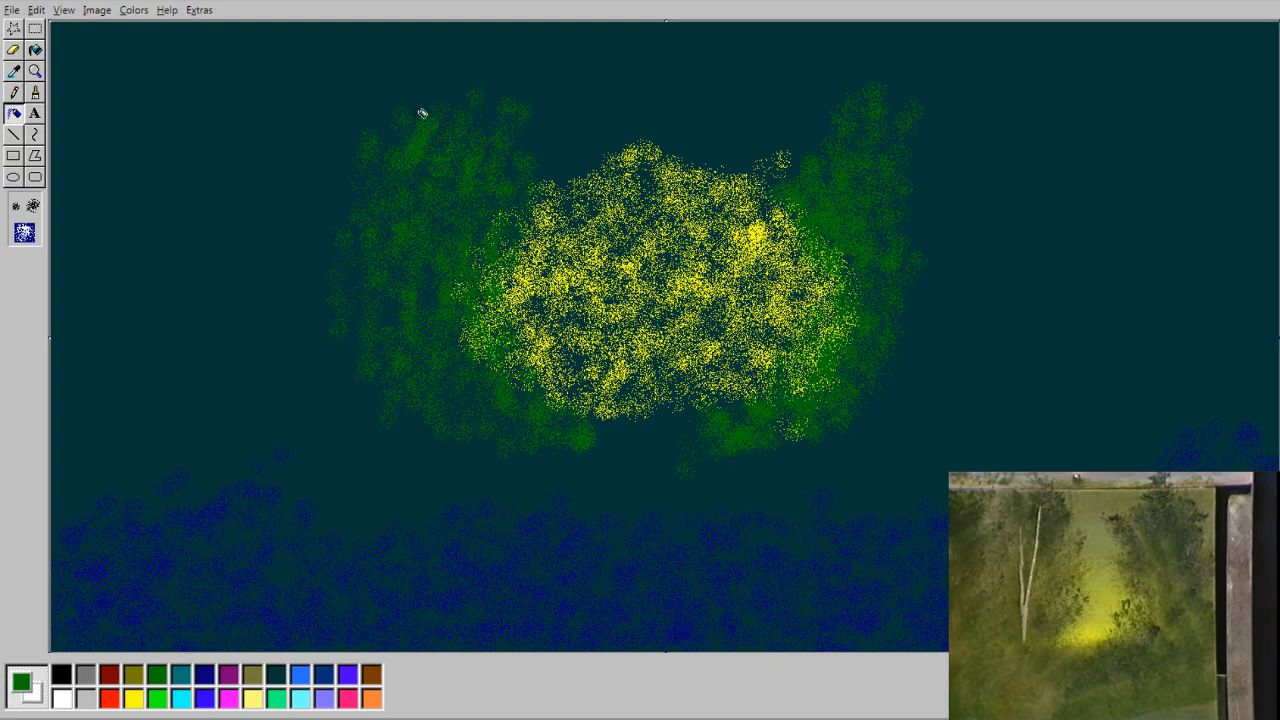
left_click_drag(436, 424, 428, 444)
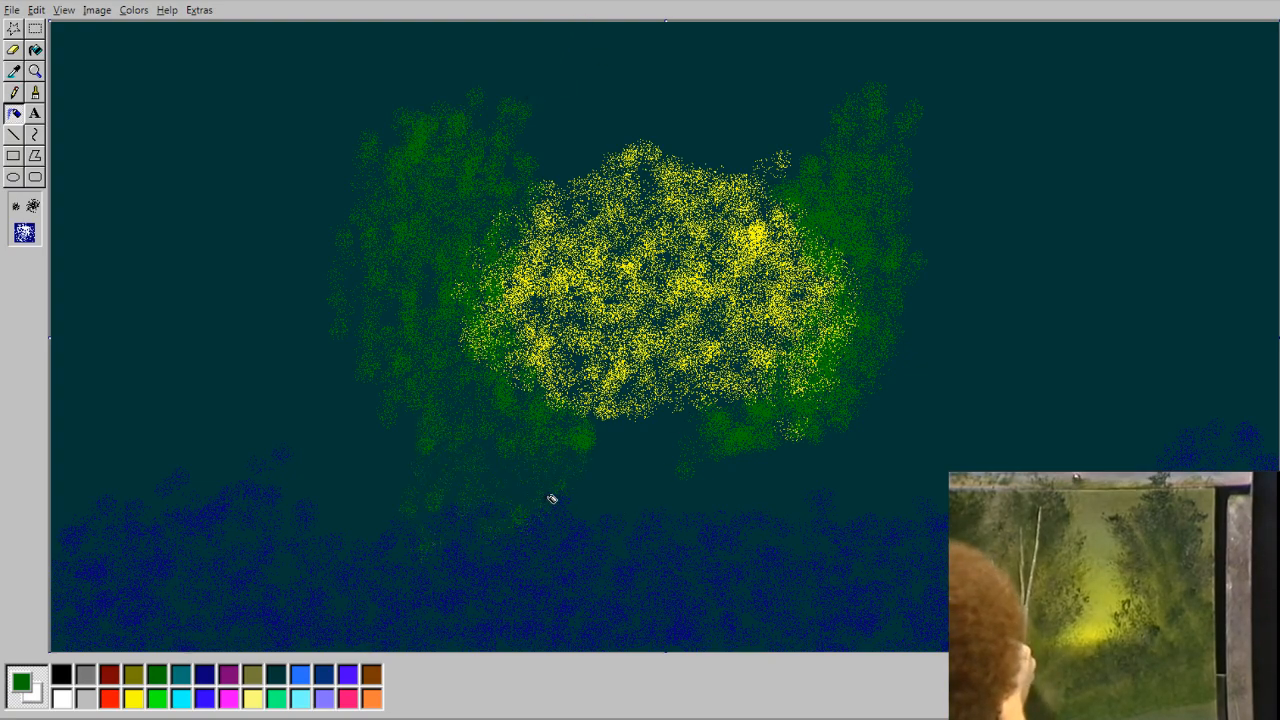
left_click_drag(760, 491, 857, 451)
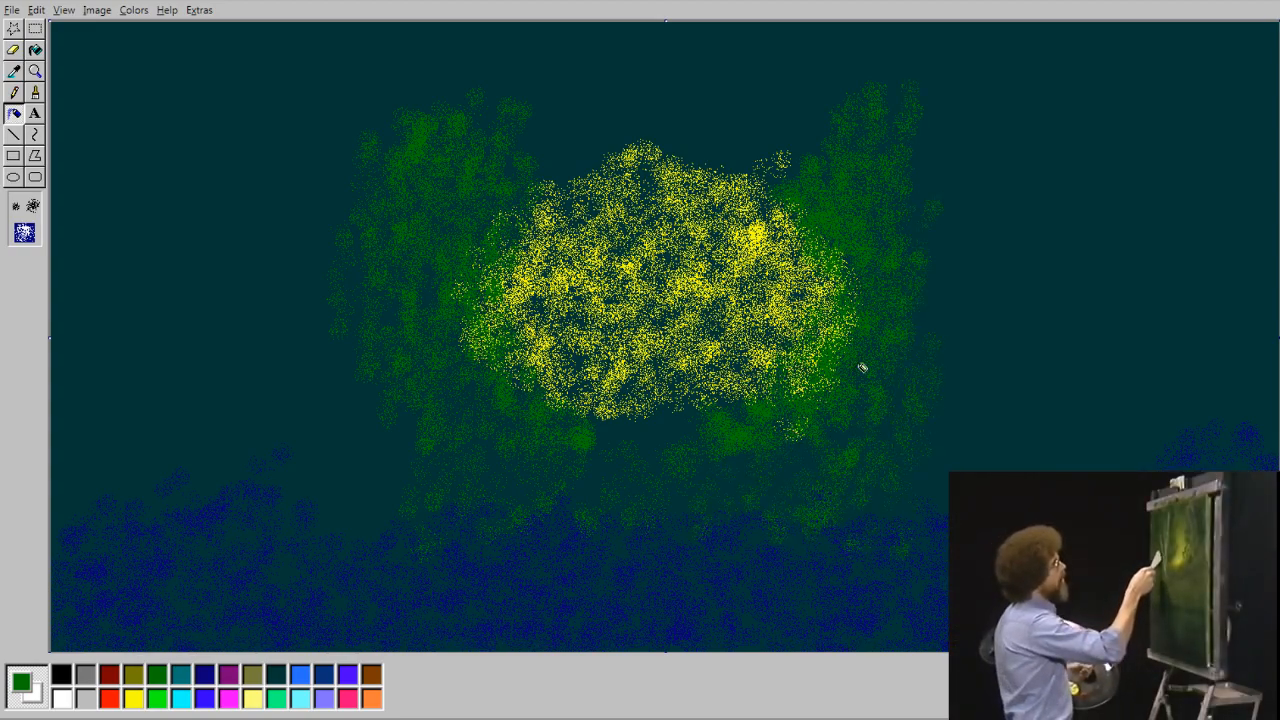
Draw two tall thin white tree trunks with the Pencil, one in the foliage on each side of the glow.
left_click(14, 92)
left_click(61, 698)
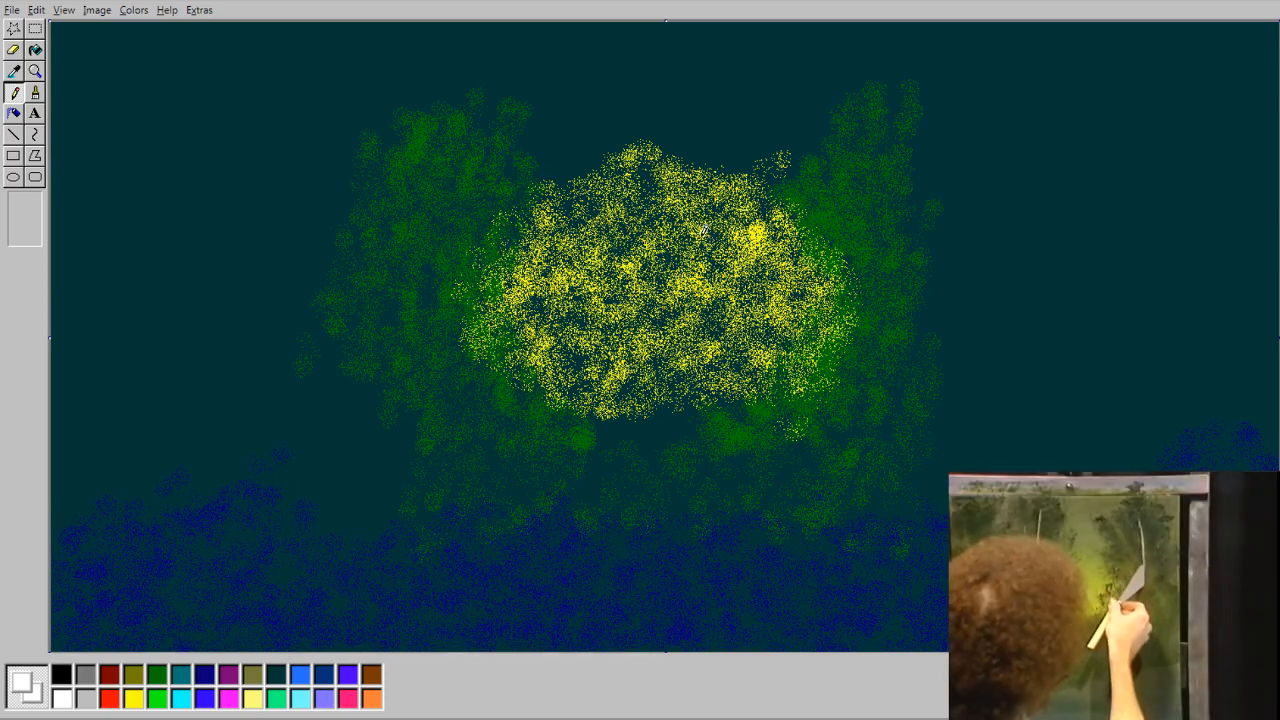
mouse_move(885, 160)
left_mouse_down()
mouse_move(883, 213)
mouse_move(884, 156)
mouse_move(893, 478)
left_mouse_up()
mouse_move(438, 163)
left_mouse_down()
mouse_move(437, 372)
mouse_move(452, 350)
mouse_move(451, 335)
mouse_move(443, 495)
mouse_move(452, 410)
left_mouse_up()
Add short white branches to both trunks and thicken them, and hatch a slanted root at the left trunk's base.
left_click_drag(437, 245, 465, 190)
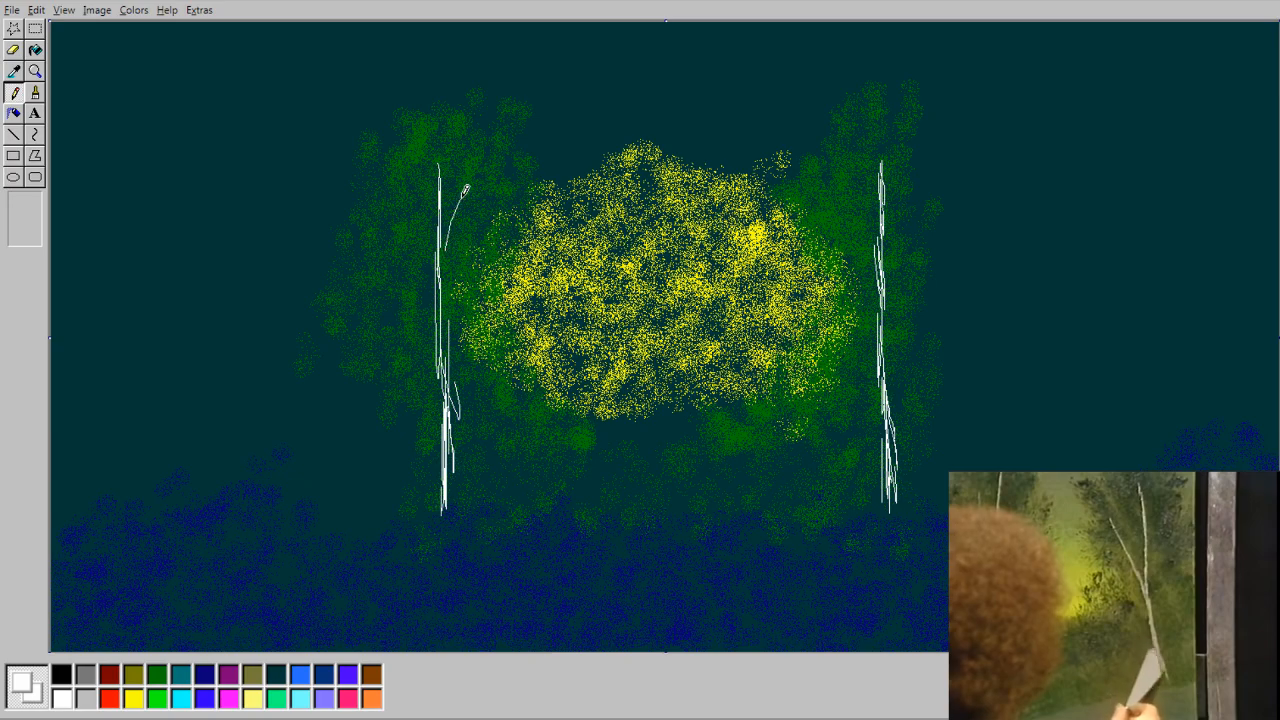
left_click_drag(438, 248, 458, 190)
mouse_move(434, 302)
left_mouse_down()
mouse_move(419, 238)
mouse_move(440, 302)
mouse_move(446, 460)
mouse_move(443, 145)
mouse_move(444, 240)
mouse_move(466, 185)
left_mouse_up()
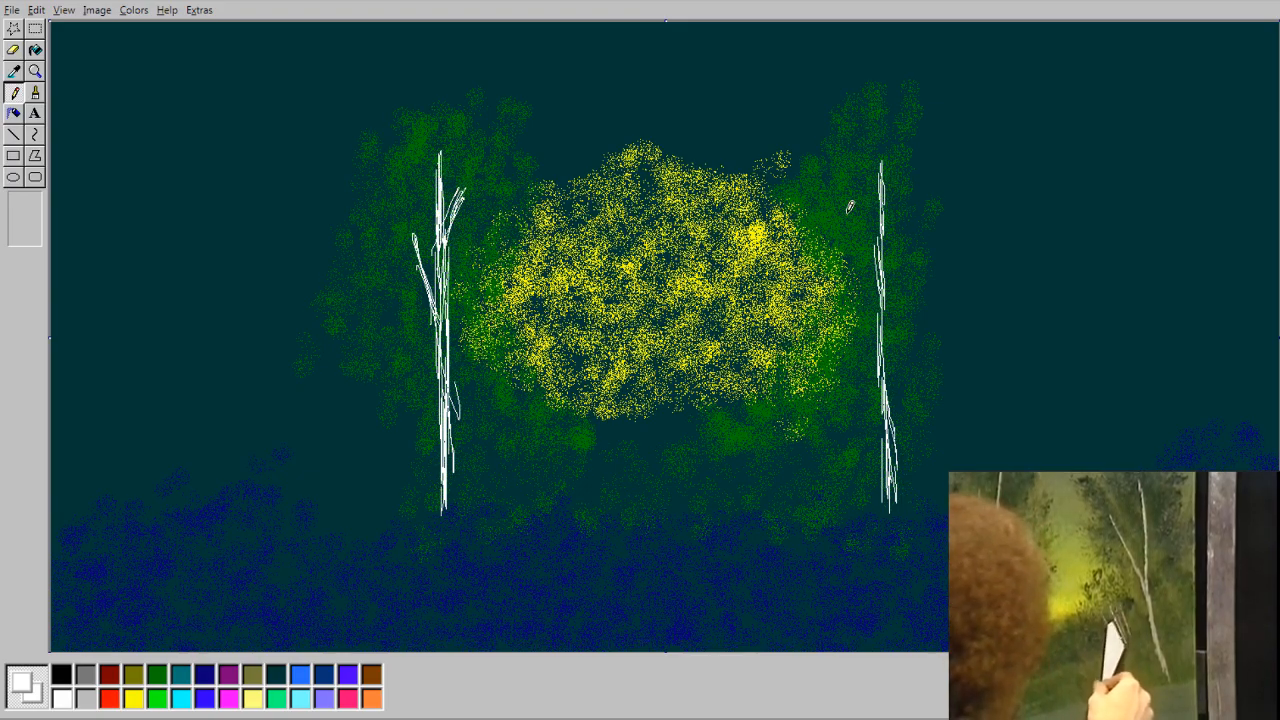
mouse_move(878, 244)
left_mouse_down()
mouse_move(862, 215)
mouse_move(882, 183)
left_mouse_up()
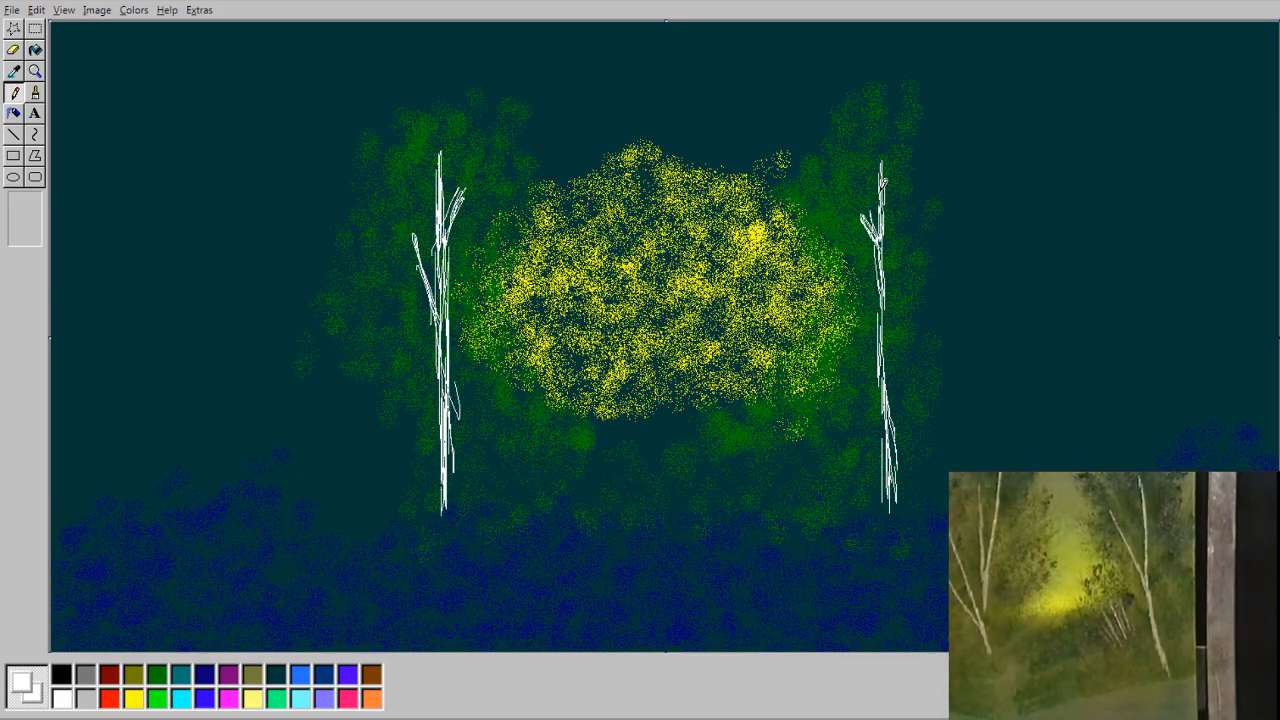
mouse_move(886, 328)
left_mouse_down()
mouse_move(888, 261)
mouse_move(898, 443)
left_mouse_up()
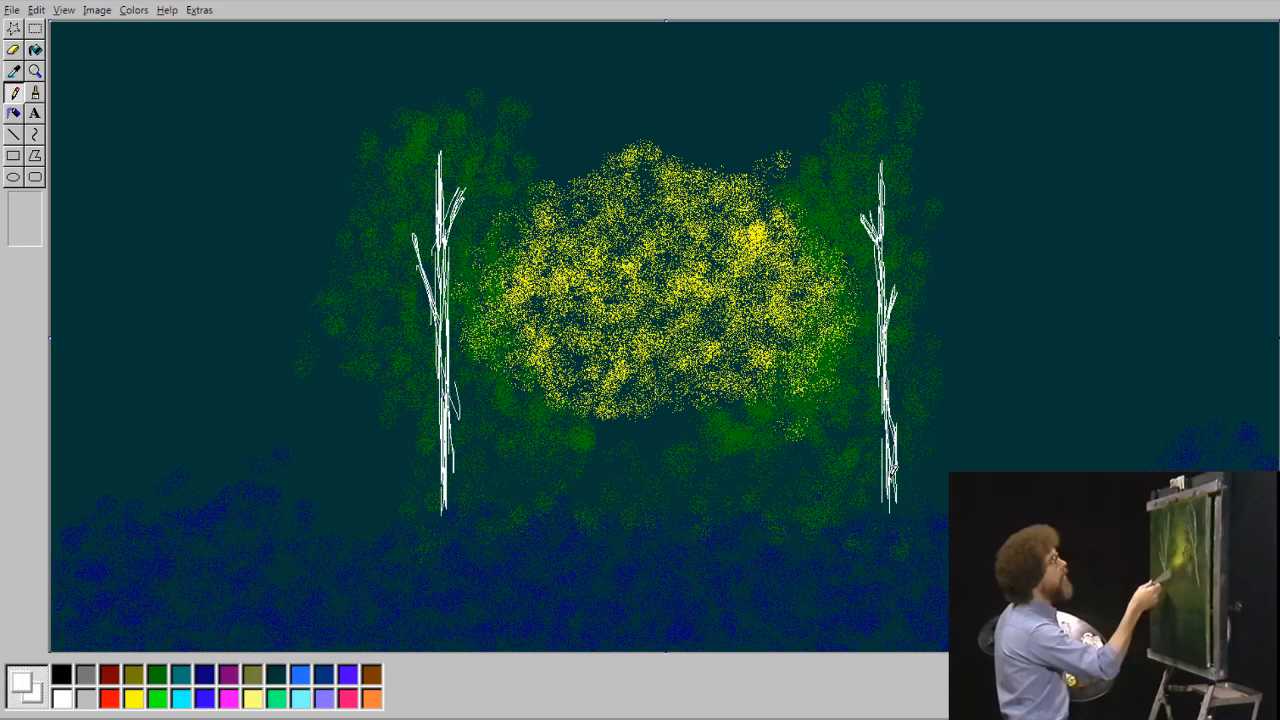
mouse_move(438, 395)
left_mouse_down()
mouse_move(404, 508)
mouse_move(412, 460)
mouse_move(422, 492)
mouse_move(434, 446)
mouse_move(414, 498)
left_mouse_up()
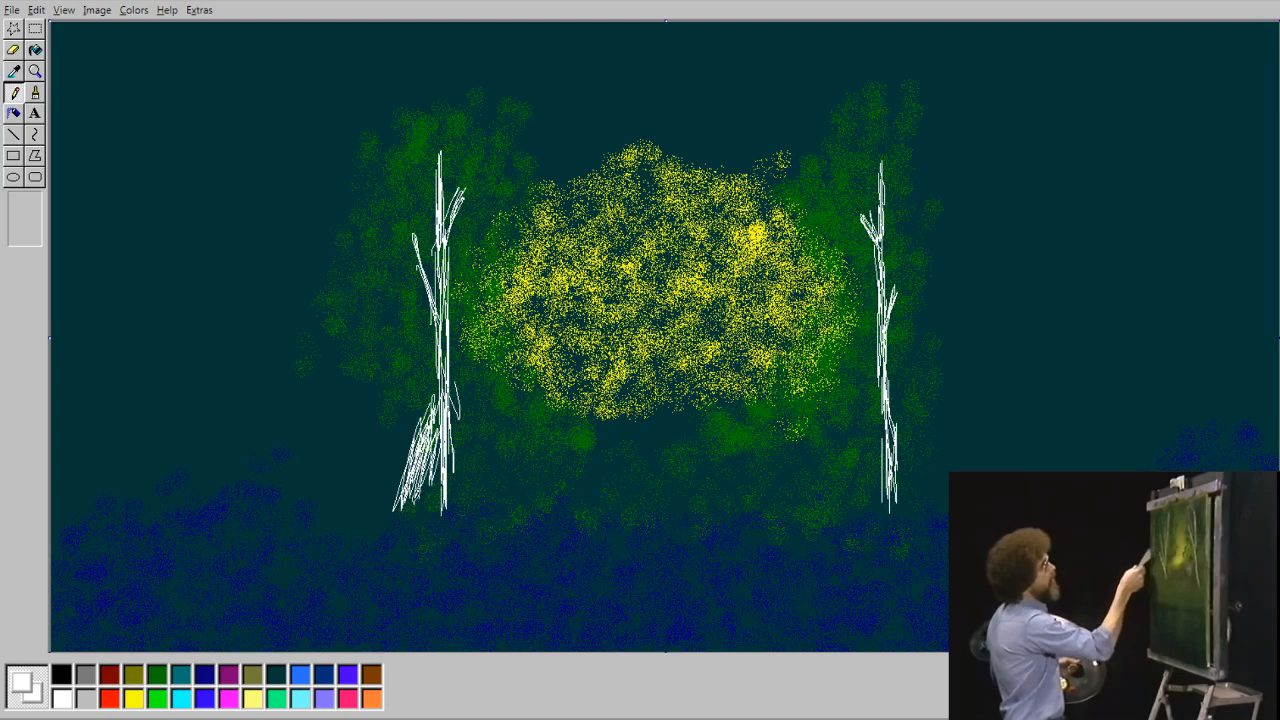
Spray dark green leaves over both white trunks and the top of the left tree's root with the Airbrush.
left_click(160, 674)
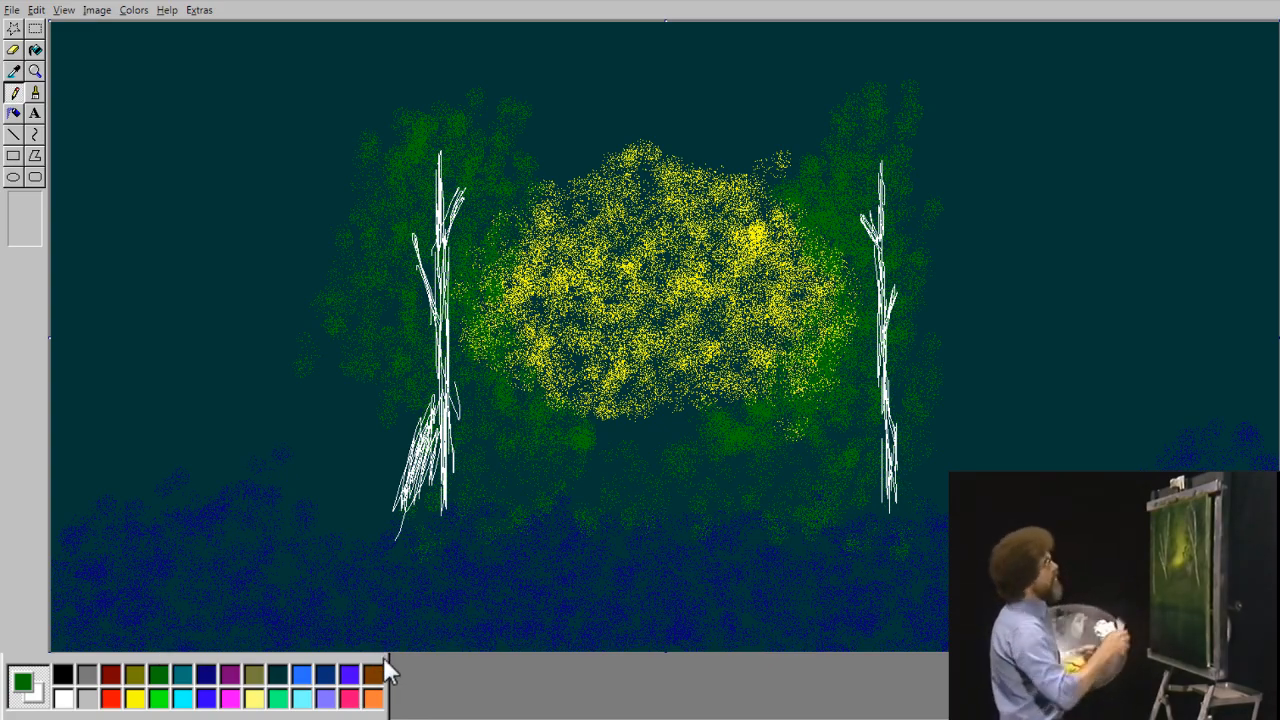
double_click(308, 645)
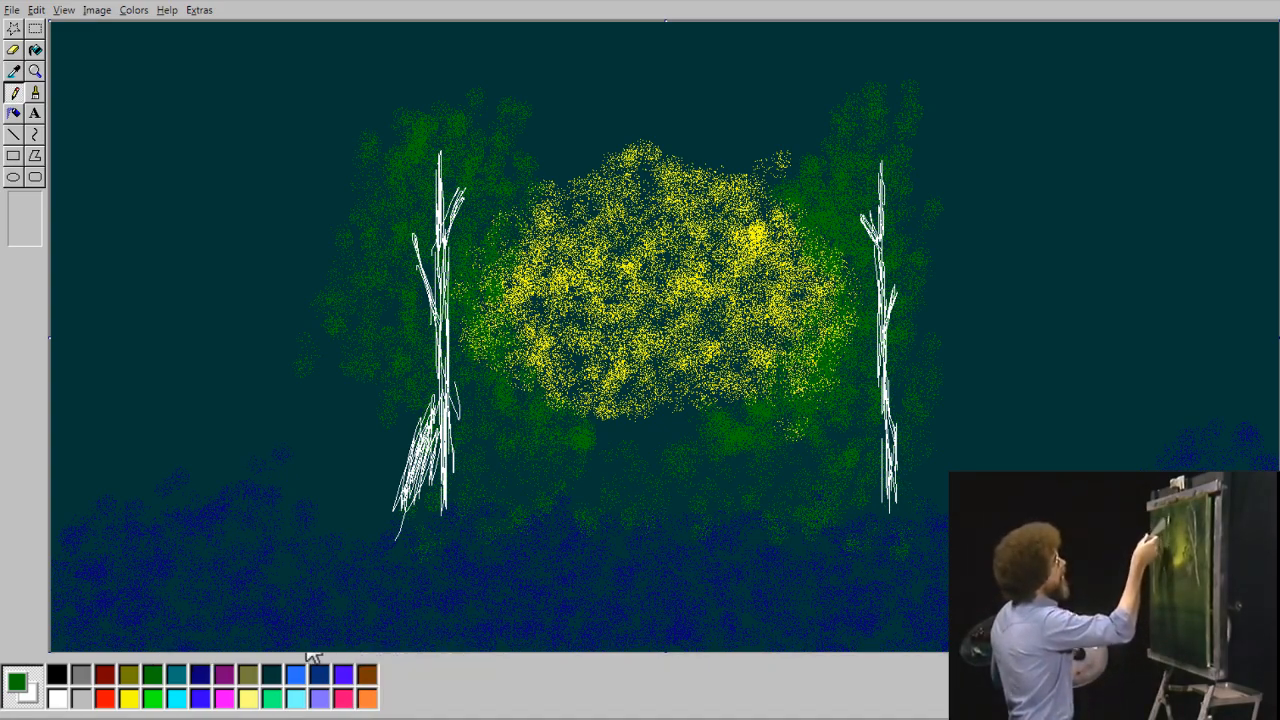
left_click(14, 113)
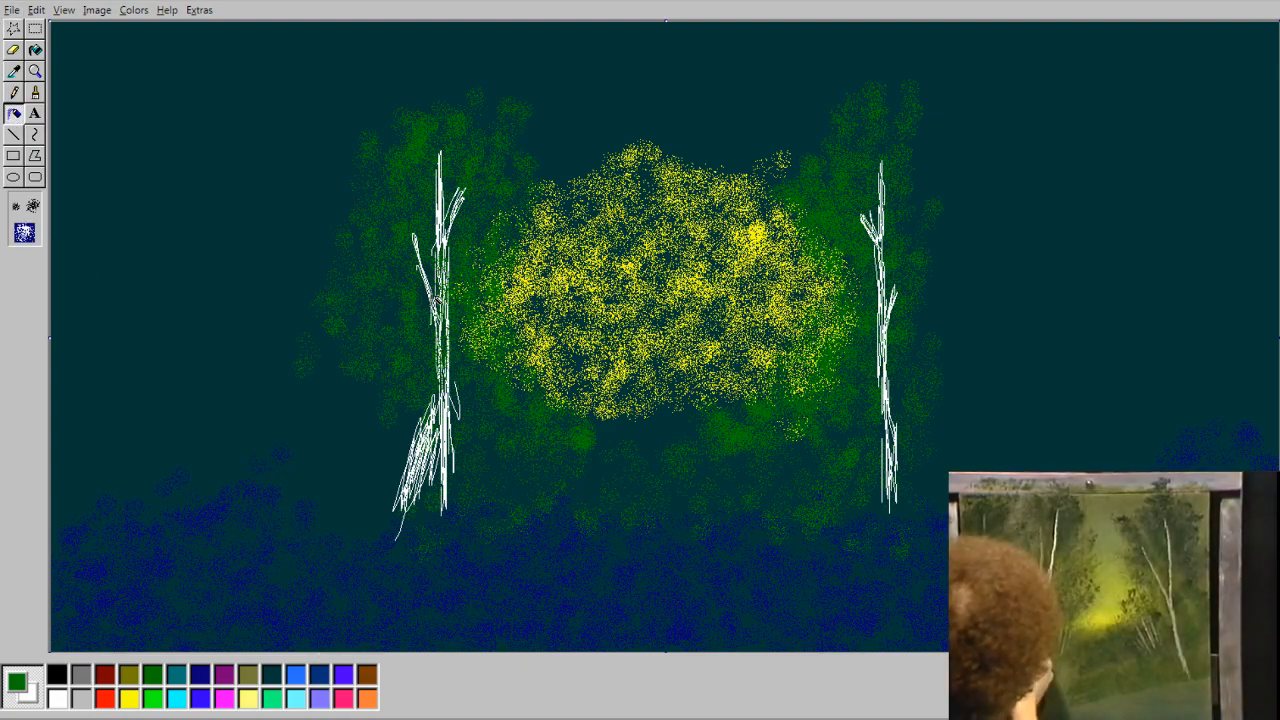
mouse_move(428, 411)
left_mouse_down()
mouse_move(433, 442)
mouse_move(449, 442)
mouse_move(458, 392)
mouse_move(443, 385)
mouse_move(445, 446)
left_mouse_up()
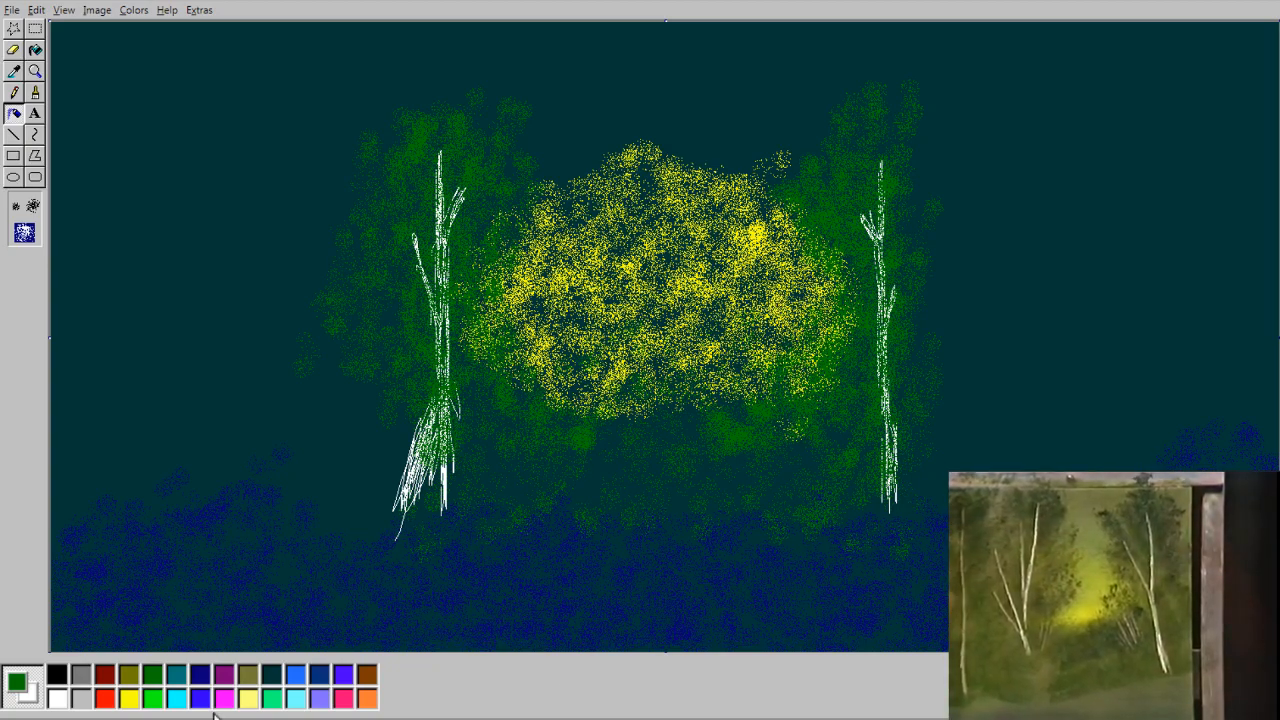
Hatch small clusters of short slanted white stems below the glow on both sides with the Pencil.
left_click(57, 699)
left_click(14, 92)
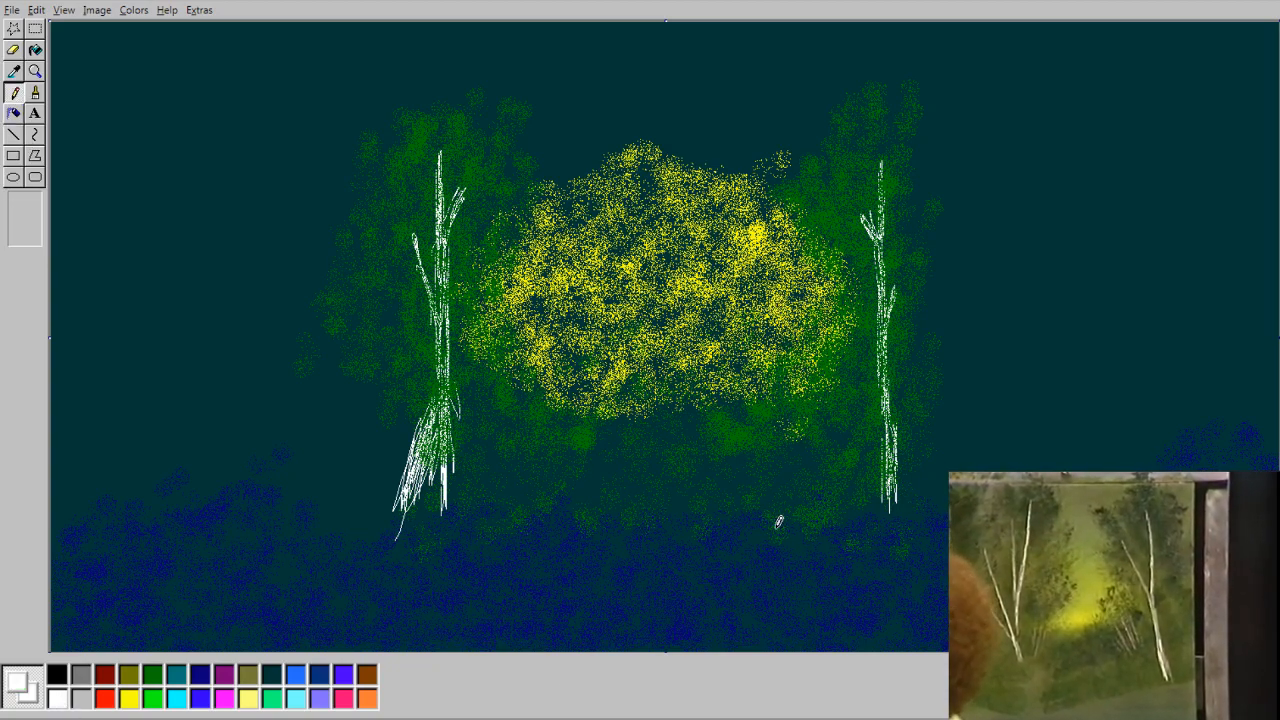
mouse_move(783, 436)
left_mouse_down()
mouse_move(776, 408)
mouse_move(790, 468)
mouse_move(795, 430)
mouse_move(788, 470)
mouse_move(775, 470)
mouse_move(768, 428)
mouse_move(780, 480)
left_mouse_up()
mouse_move(543, 450)
left_mouse_down()
mouse_move(538, 488)
mouse_move(574, 418)
mouse_move(534, 451)
mouse_move(533, 427)
mouse_move(523, 467)
mouse_move(532, 419)
mouse_move(522, 470)
left_mouse_up()
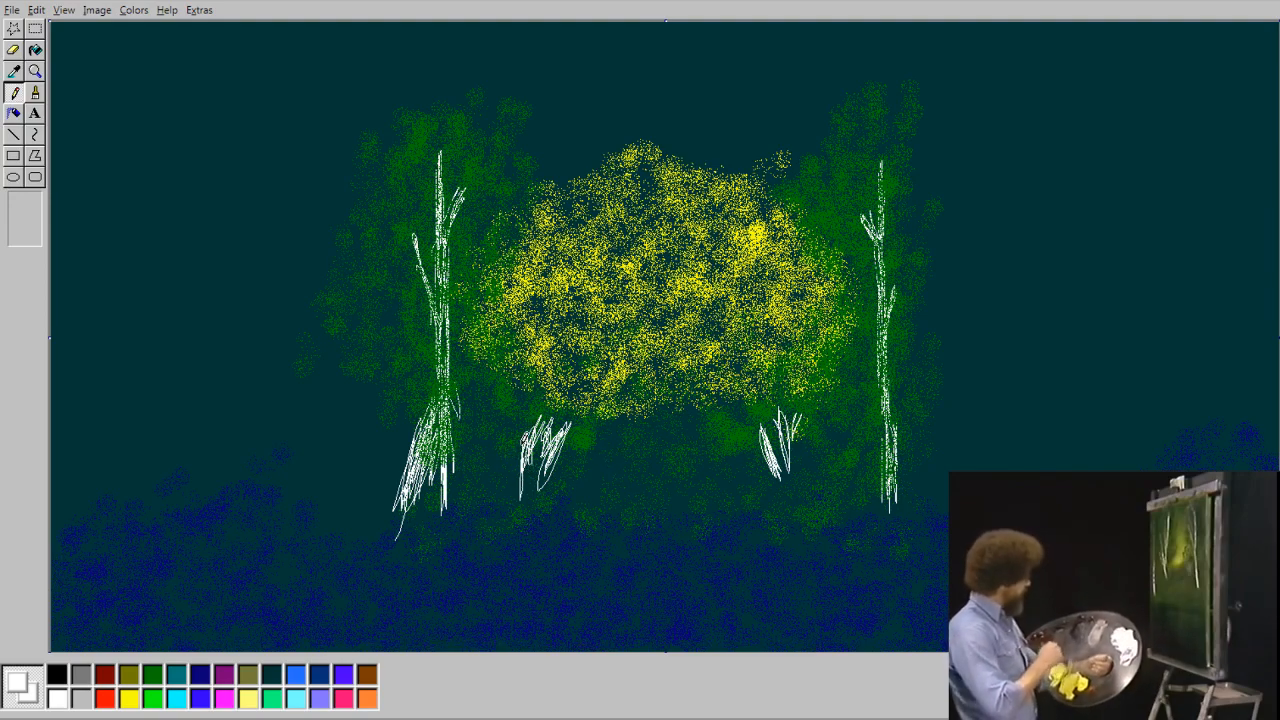
left_click_drag(498, 418, 481, 459)
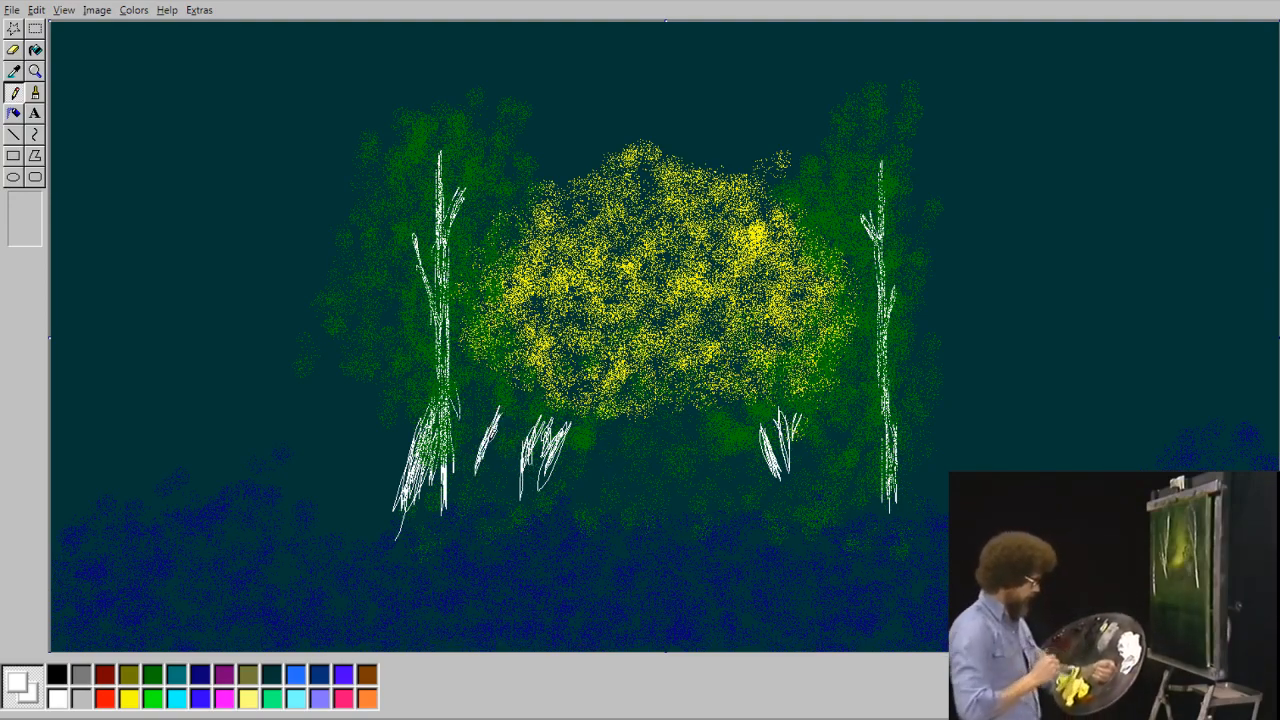
Spray dark green leaves over the short white stems below the glow with the Airbrush.
left_click(152, 676)
left_click(14, 113)
left_click(14, 113)
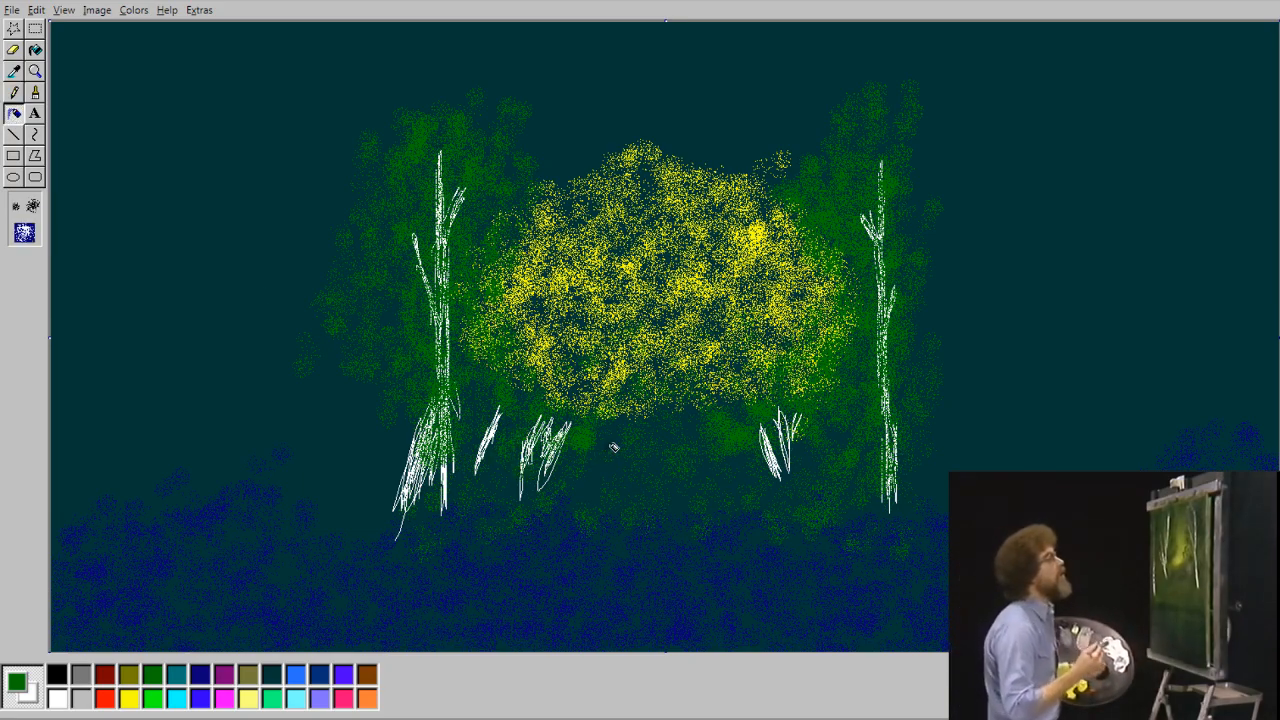
mouse_move(514, 424)
left_mouse_down()
mouse_move(548, 440)
mouse_move(496, 437)
left_mouse_up()
left_click_drag(786, 460, 791, 427)
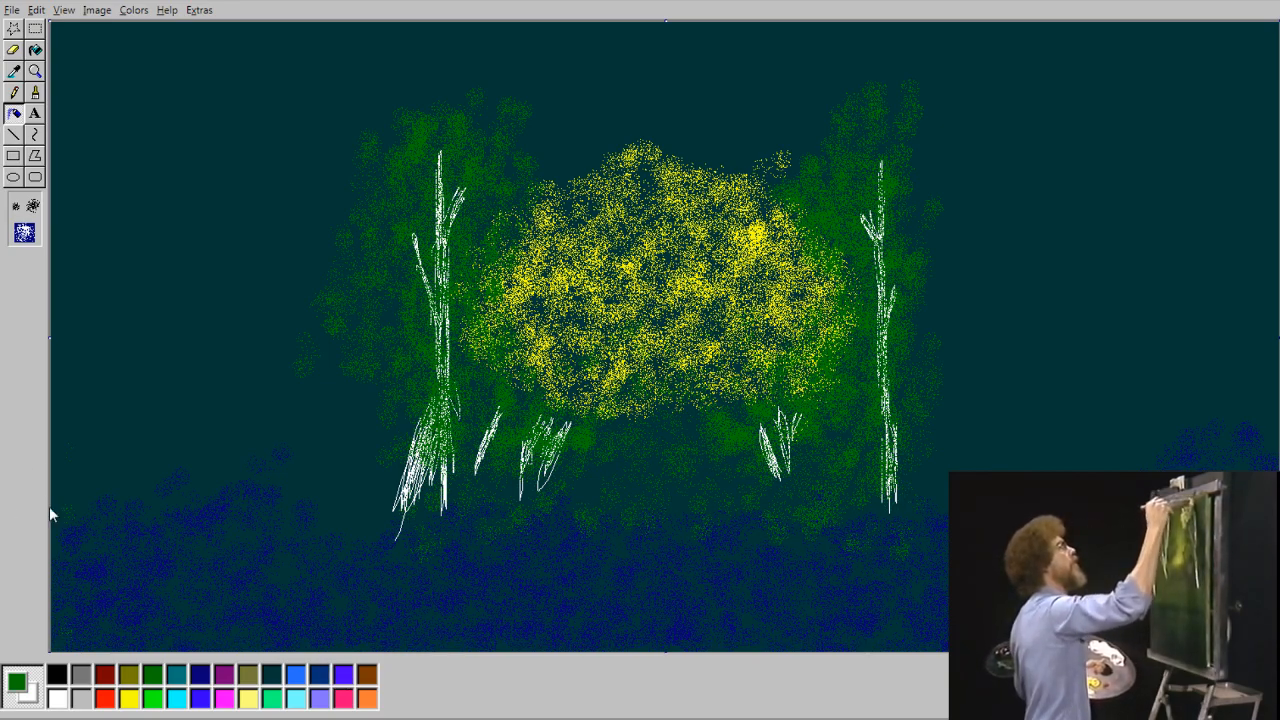
Extend the dark green foliage outward beyond the left tree and scatter faint dark green leaves across the rest of the background.
left_click(274, 677)
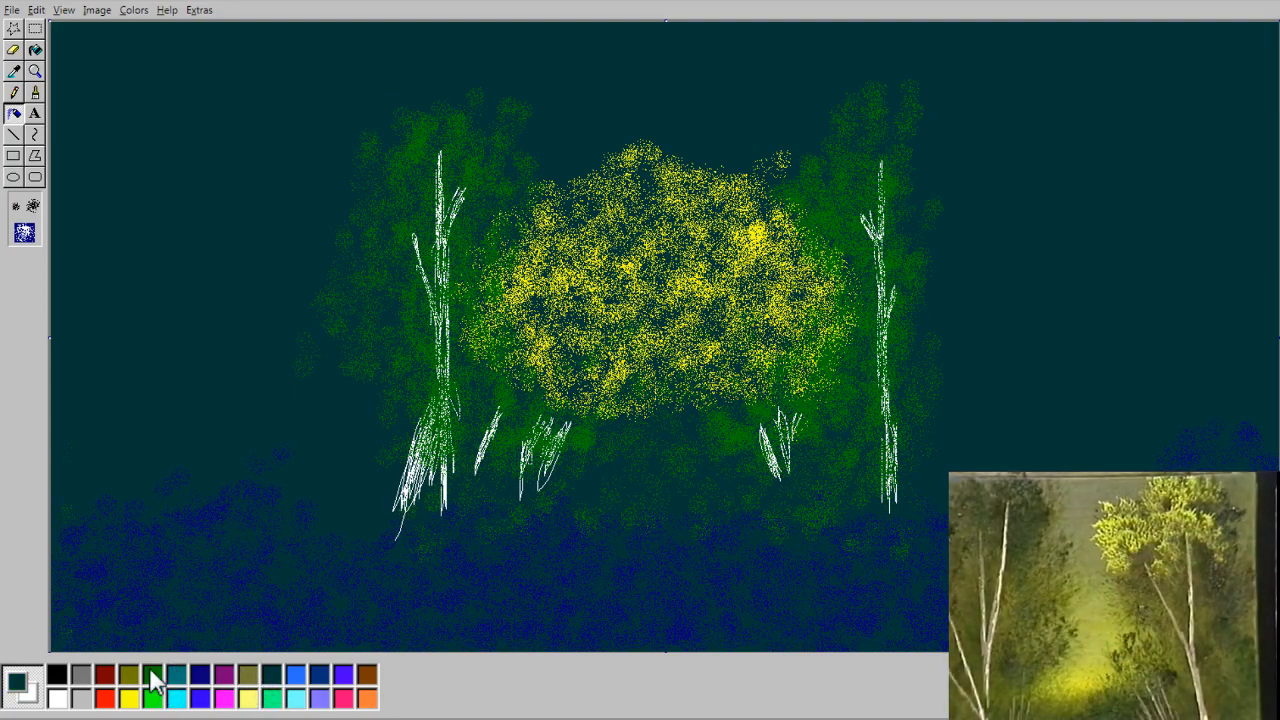
mouse_move(341, 184)
left_mouse_down()
mouse_move(303, 182)
mouse_move(302, 244)
mouse_move(355, 181)
mouse_move(376, 119)
mouse_move(324, 57)
mouse_move(317, 133)
mouse_move(329, 229)
left_mouse_up()
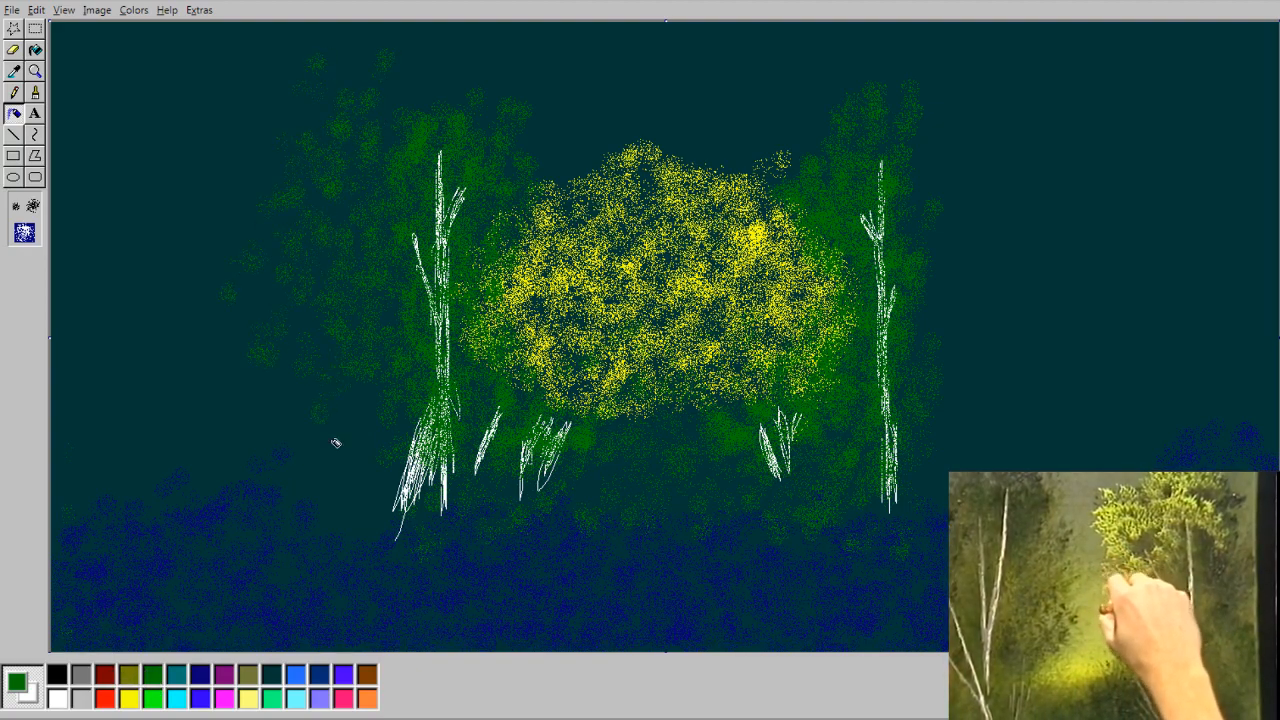
mouse_move(336, 443)
left_mouse_down()
mouse_move(353, 493)
mouse_move(364, 455)
mouse_move(285, 296)
left_mouse_up()
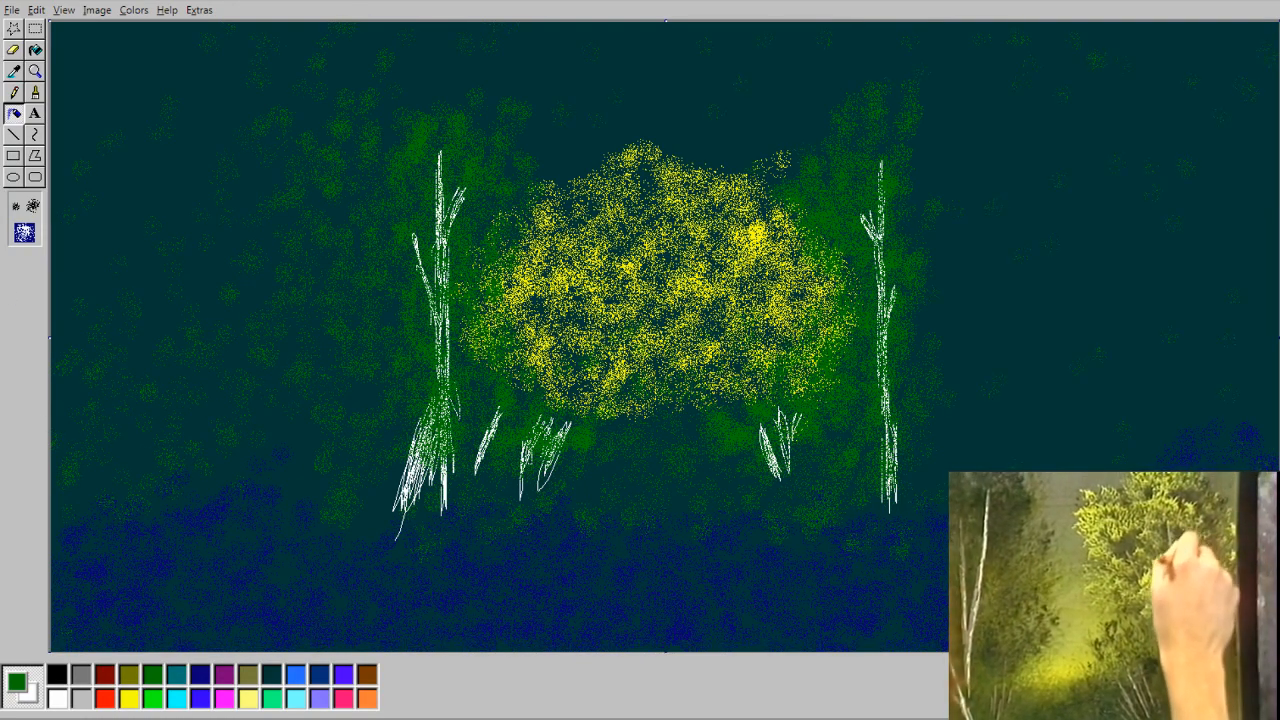
left_click(1074, 432)
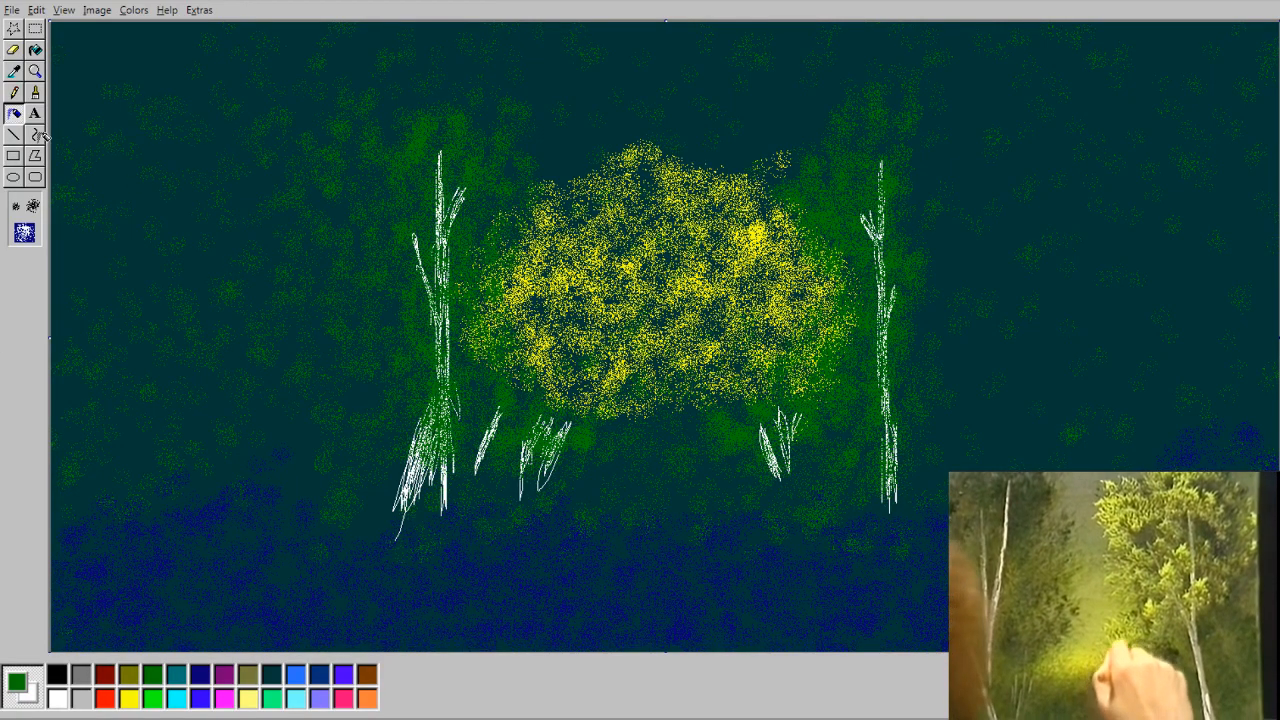
Spray olive accents around the edge of the yellow glow and into the foliage of the right tree.
left_click(130, 676)
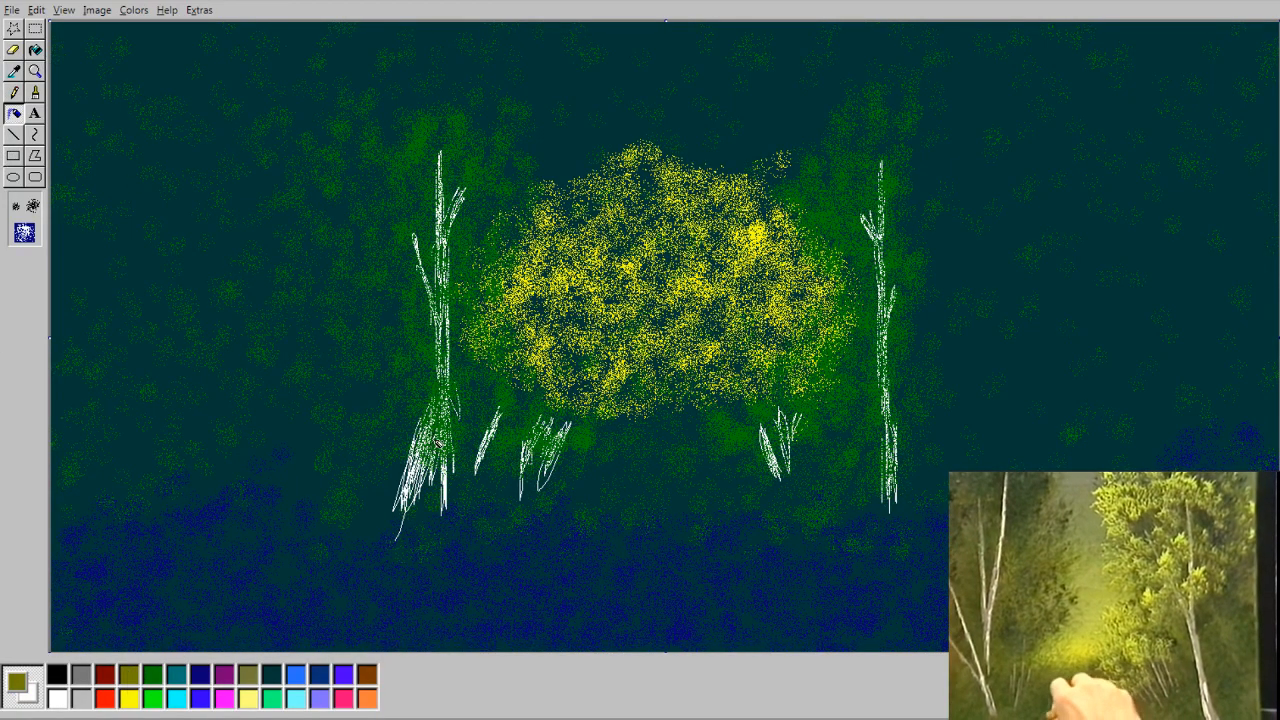
mouse_move(534, 377)
left_mouse_down()
mouse_move(593, 423)
mouse_move(507, 370)
mouse_move(468, 300)
mouse_move(522, 202)
mouse_move(514, 177)
mouse_move(529, 168)
mouse_move(650, 228)
mouse_move(650, 368)
mouse_move(621, 354)
mouse_move(756, 327)
mouse_move(651, 277)
mouse_move(608, 296)
mouse_move(573, 291)
mouse_move(598, 260)
mouse_move(725, 285)
mouse_move(780, 242)
mouse_move(744, 218)
mouse_move(840, 245)
mouse_move(851, 343)
mouse_move(768, 396)
mouse_move(705, 397)
mouse_move(707, 416)
mouse_move(826, 346)
mouse_move(776, 364)
mouse_move(845, 309)
mouse_move(778, 242)
mouse_move(802, 204)
left_mouse_up()
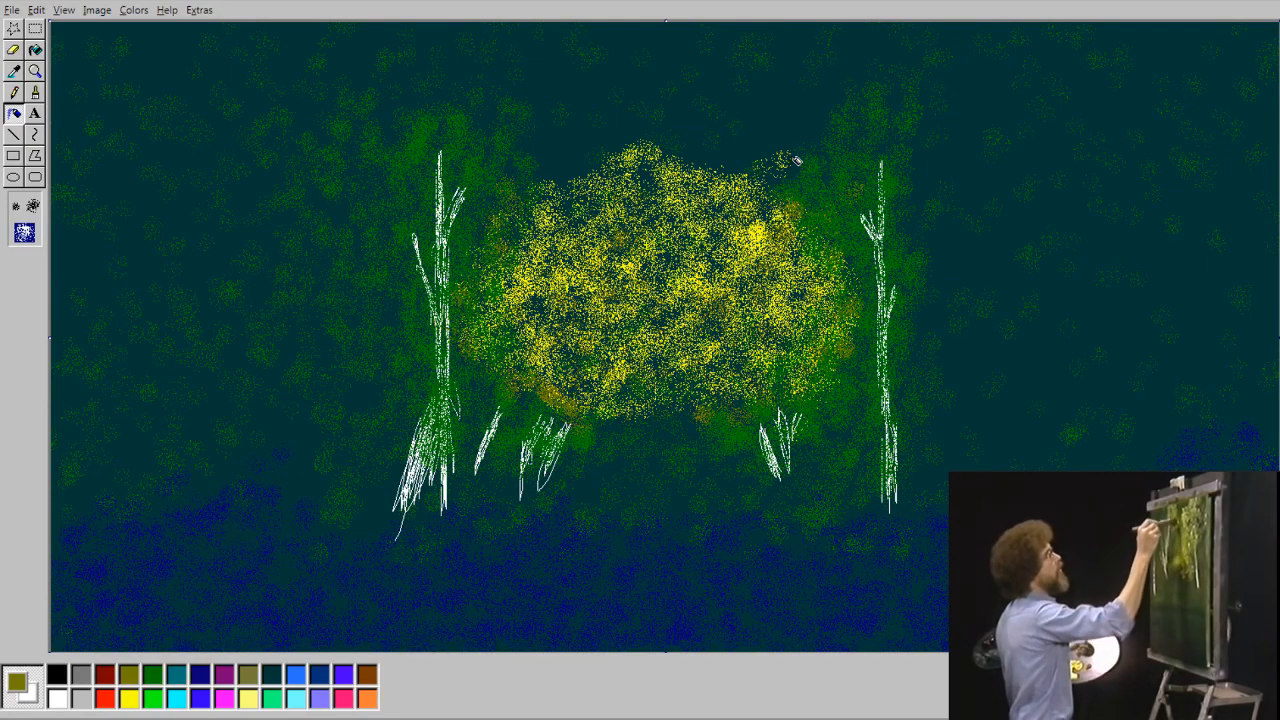
left_click(810, 177)
left_click(848, 127)
left_click(780, 192)
left_click(912, 322)
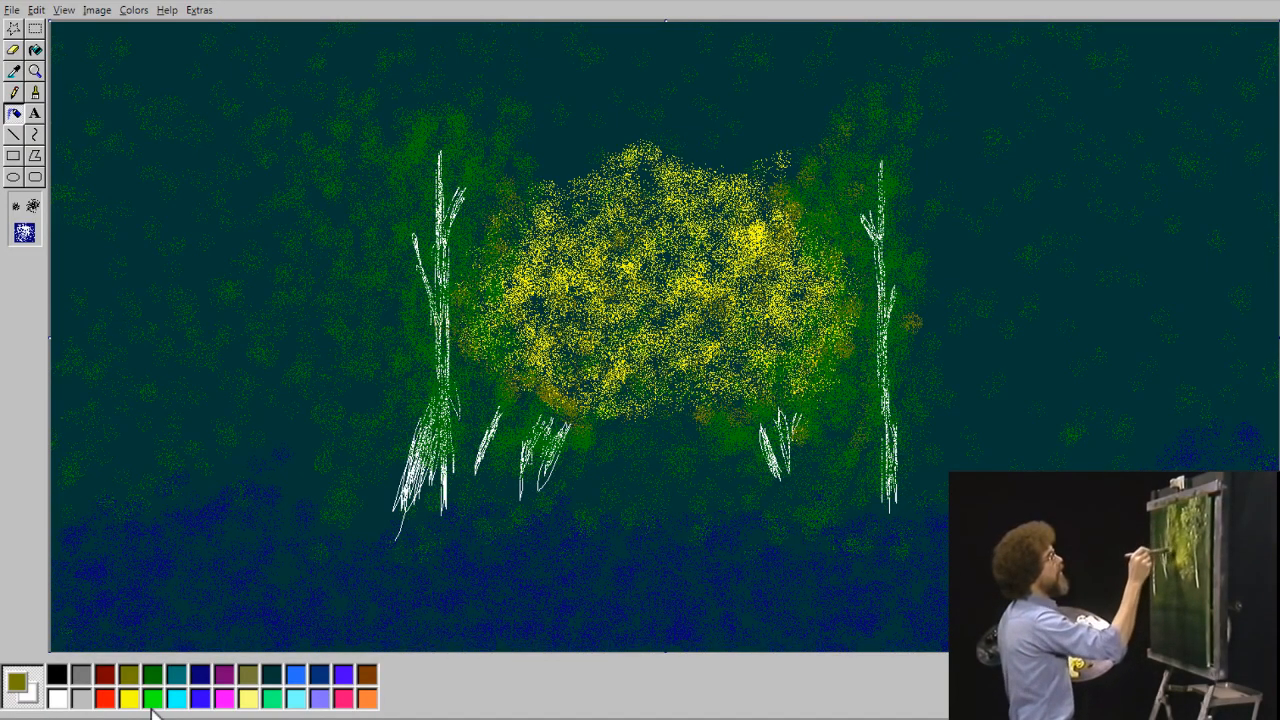
Thicken the dark green foliage on the far left and draw a forked white trunk through it with the Pencil.
left_click(270, 676)
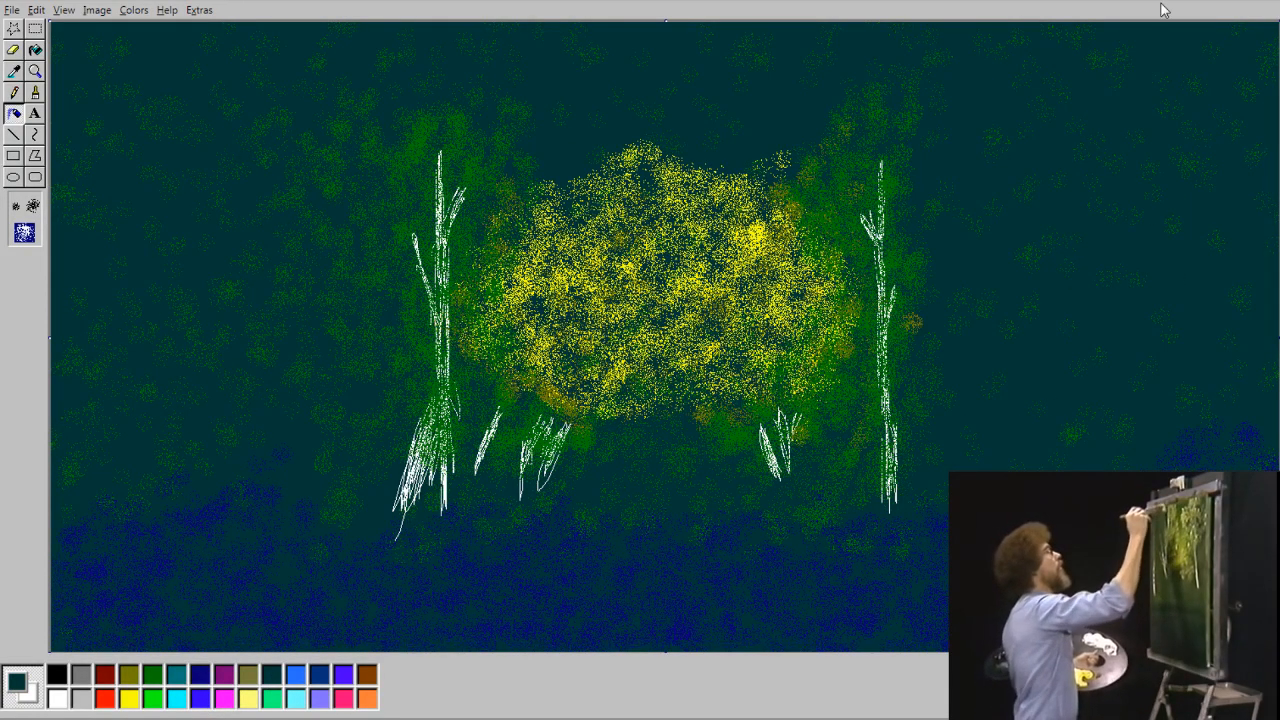
left_click(152, 677)
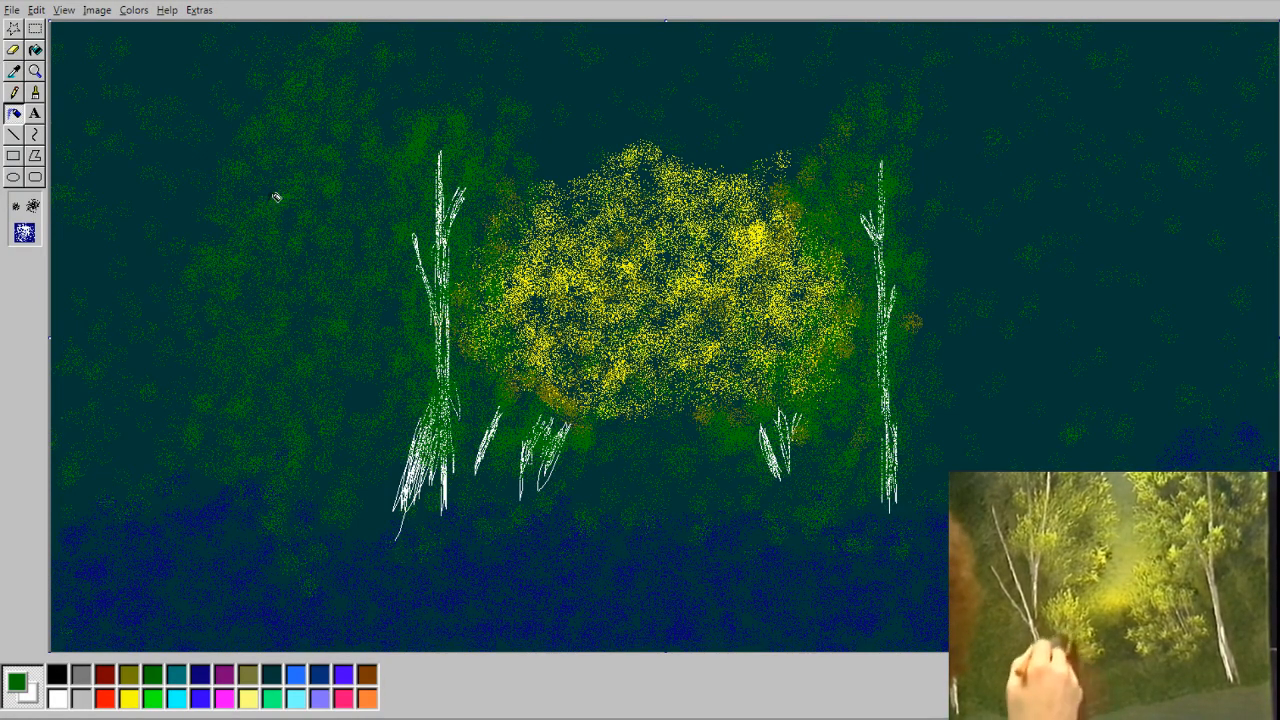
left_click(58, 699)
left_click(14, 93)
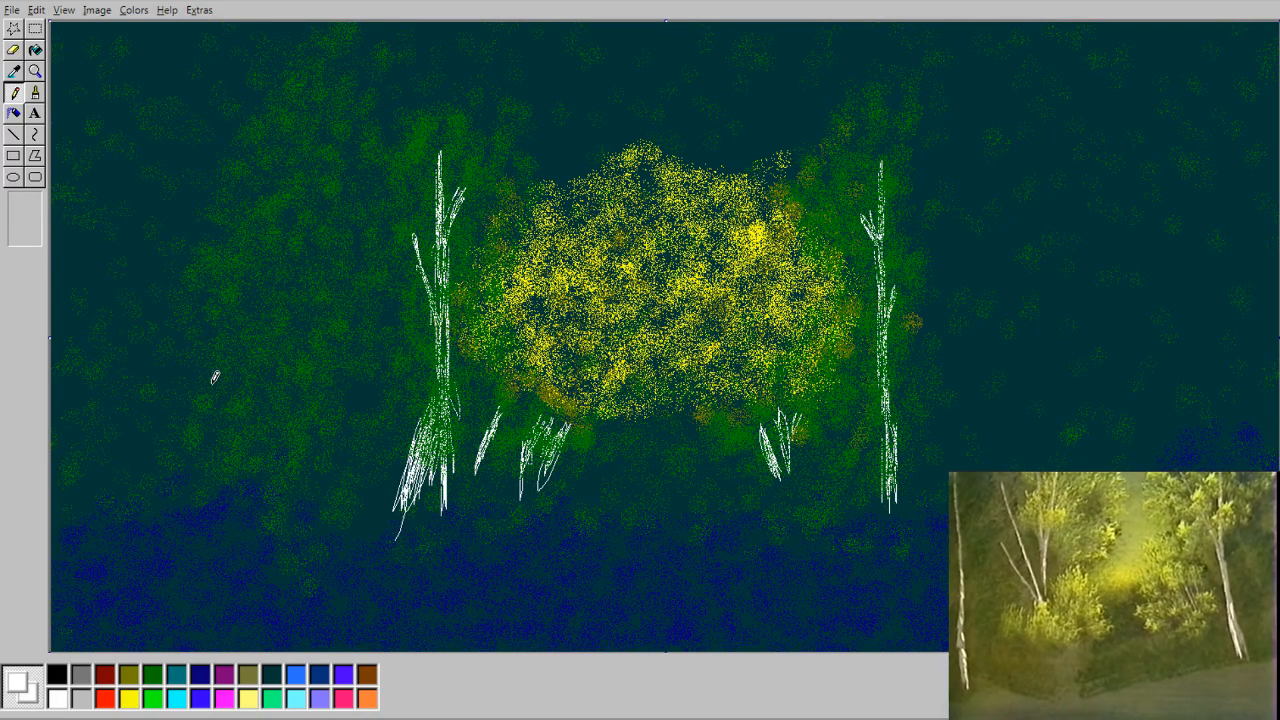
mouse_move(287, 350)
left_mouse_down()
mouse_move(290, 300)
mouse_move(278, 362)
mouse_move(290, 262)
mouse_move(264, 390)
mouse_move(302, 205)
mouse_move(294, 186)
mouse_move(306, 180)
mouse_move(284, 158)
left_mouse_up()
mouse_move(296, 208)
left_mouse_down()
mouse_move(316, 168)
mouse_move(260, 420)
left_mouse_up()
mouse_move(286, 384)
left_mouse_down()
mouse_move(283, 419)
mouse_move(261, 438)
mouse_move(285, 389)
mouse_move(270, 465)
left_mouse_up()
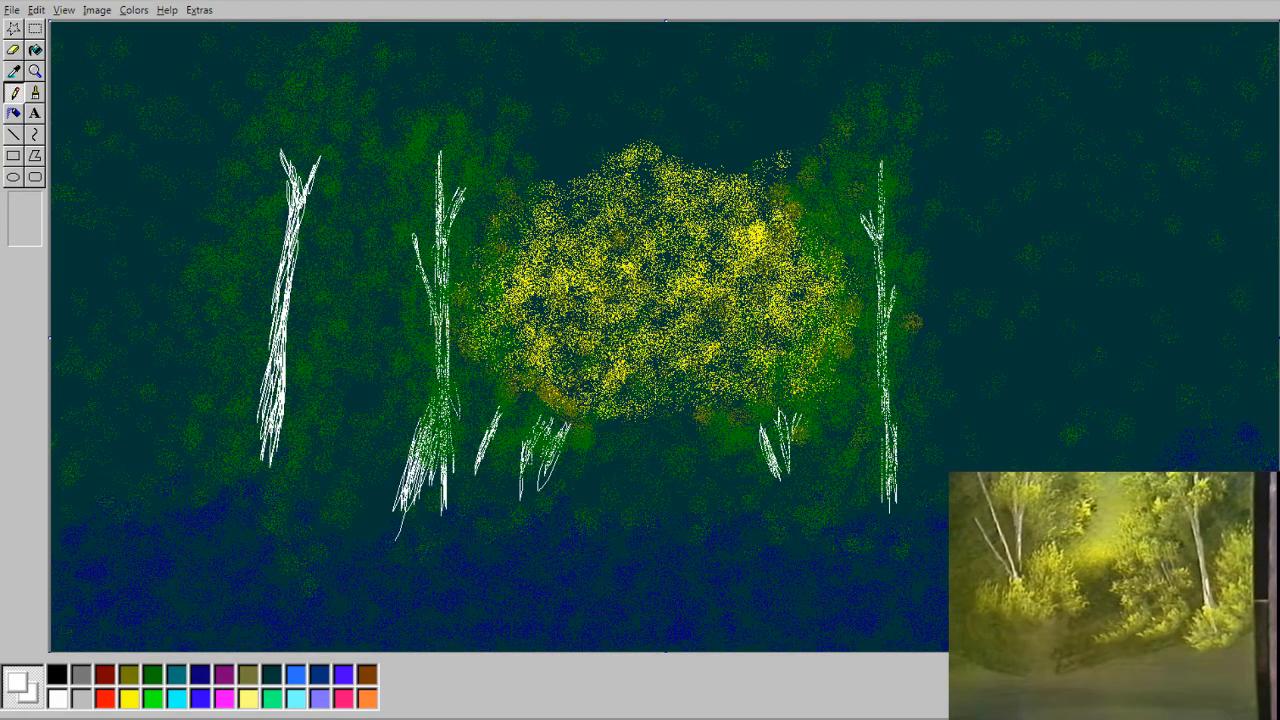
Spray dark green leaves over the new far-left trunk and build up its crown with the Airbrush.
left_click(160, 676)
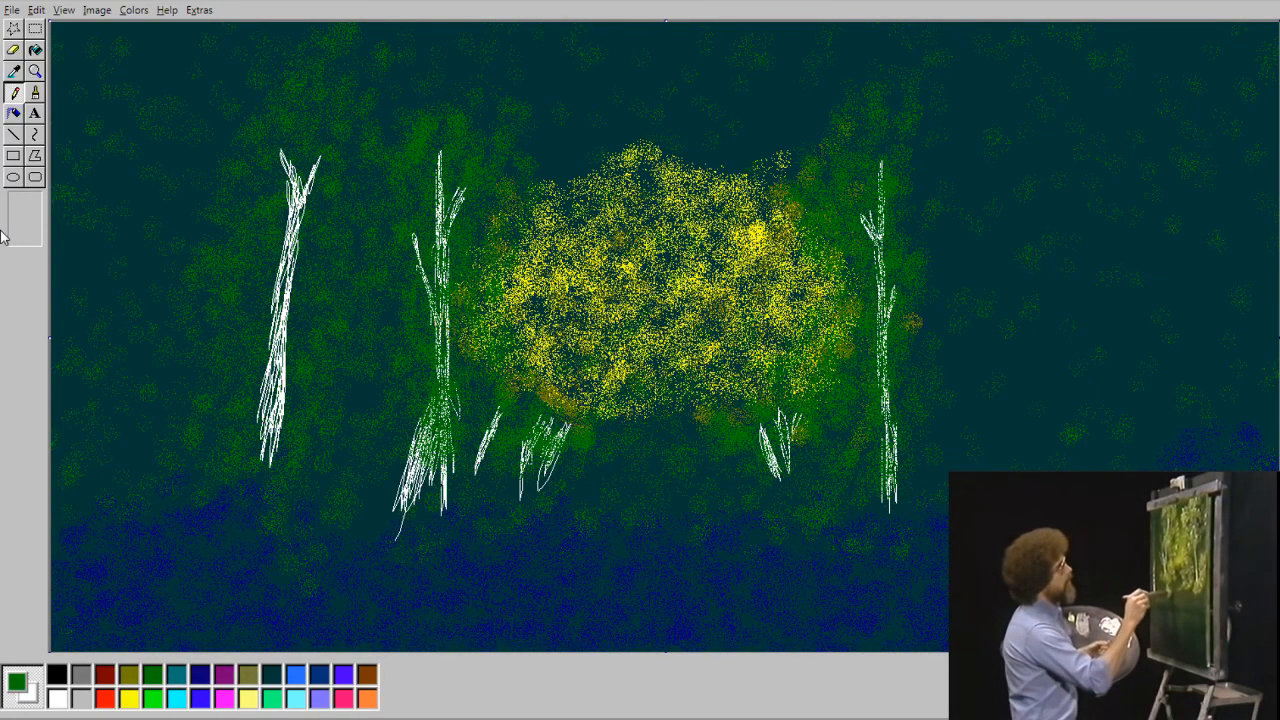
left_click(15, 113)
mouse_move(298, 378)
left_mouse_down()
mouse_move(281, 352)
mouse_move(303, 229)
left_mouse_up()
left_click_drag(317, 164, 303, 199)
mouse_move(268, 425)
left_mouse_down()
mouse_move(304, 375)
mouse_move(302, 200)
left_mouse_up()
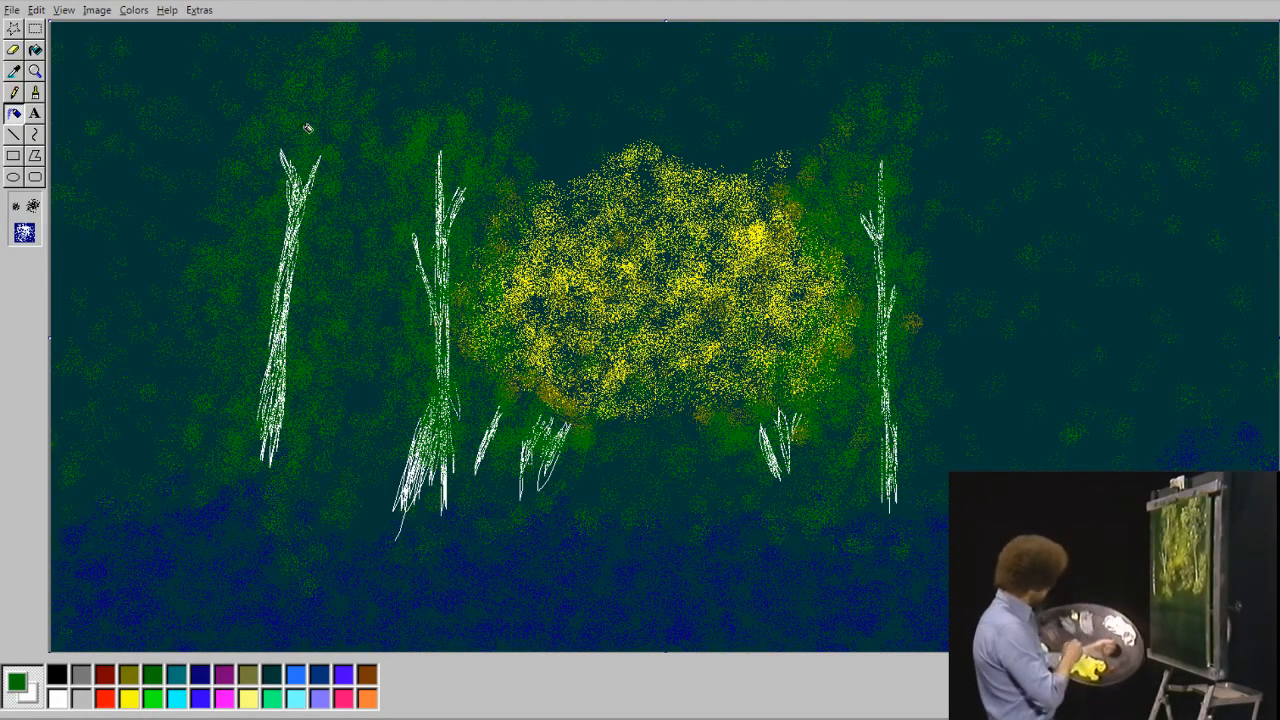
mouse_move(296, 306)
left_mouse_down()
mouse_move(284, 220)
mouse_move(325, 94)
mouse_move(329, 198)
mouse_move(258, 422)
mouse_move(301, 355)
mouse_move(297, 383)
mouse_move(282, 370)
mouse_move(279, 407)
mouse_move(313, 176)
left_mouse_up()
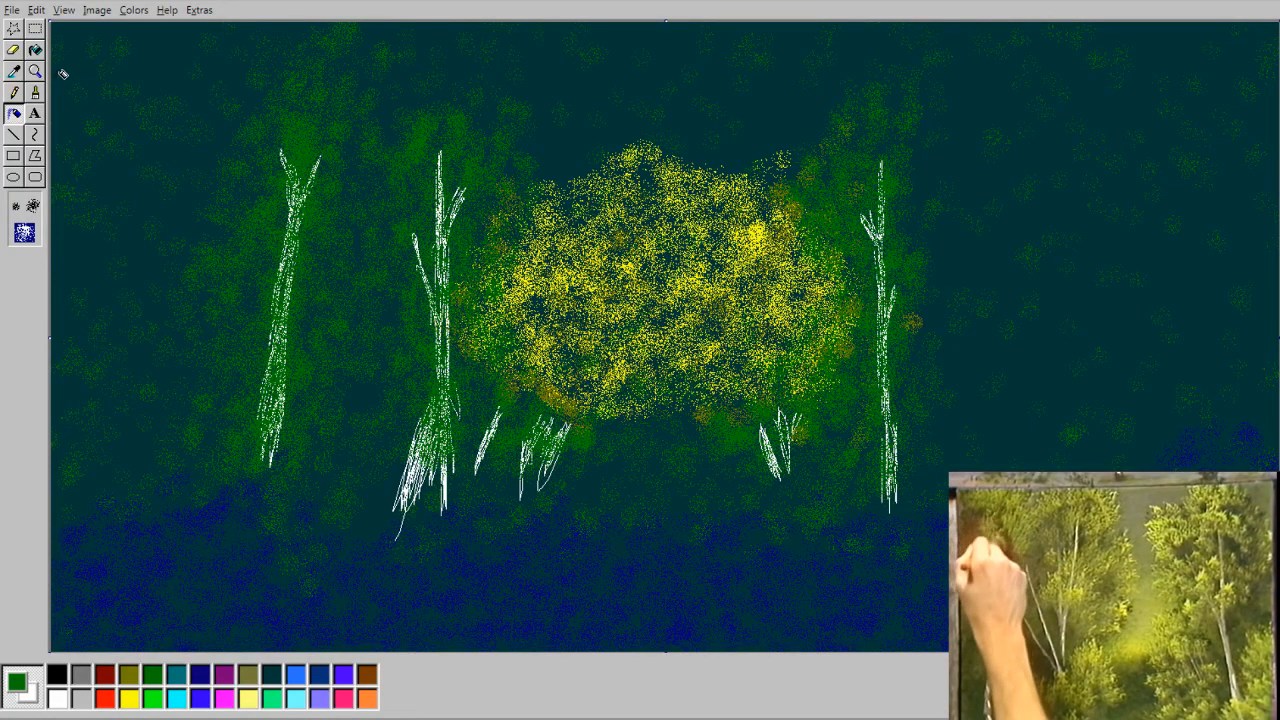
Spray bright green leaf highlights around the tree just left of the glow and its low stems, using the largest Airbrush size.
left_click(156, 699)
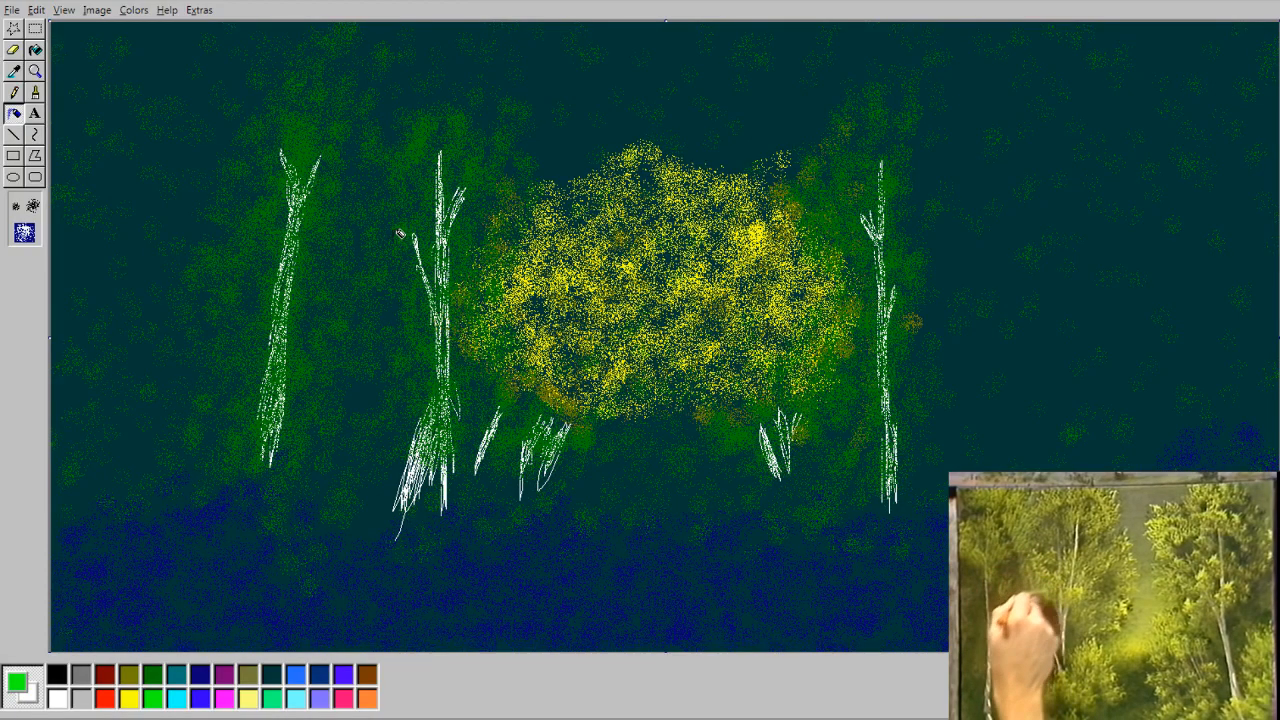
left_click(32, 206)
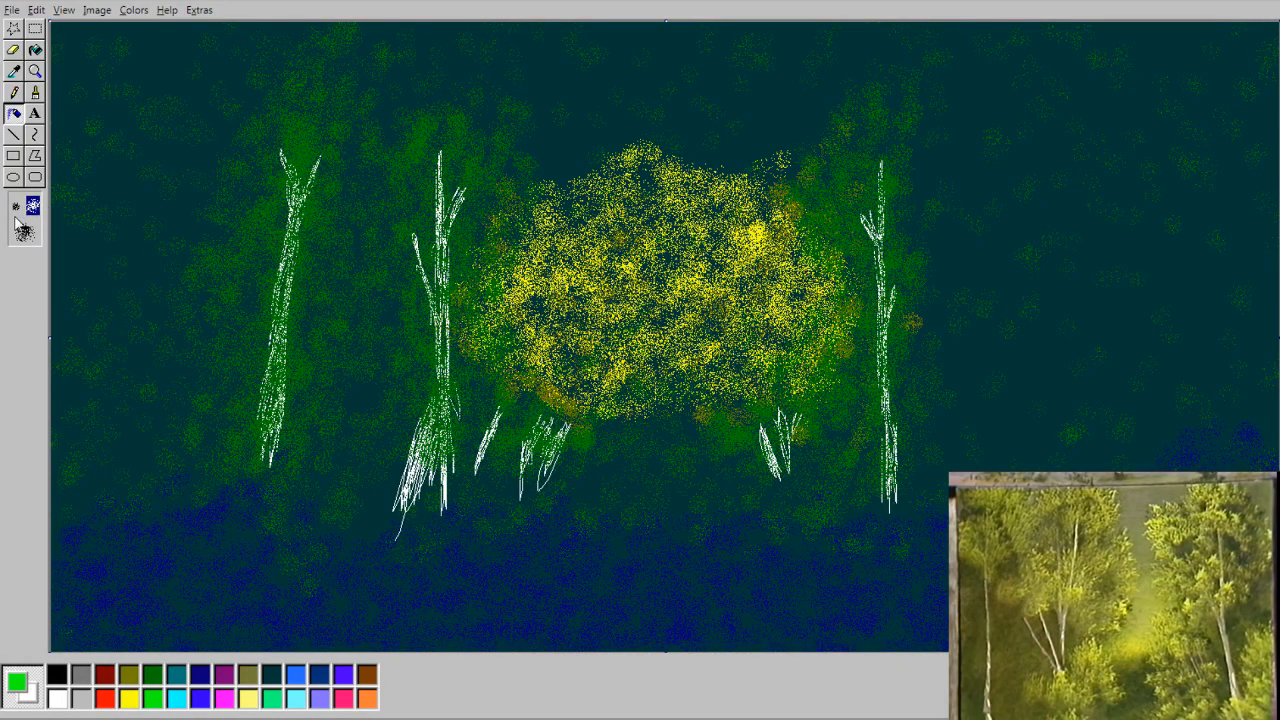
left_click(24, 231)
left_click_drag(402, 212, 398, 385)
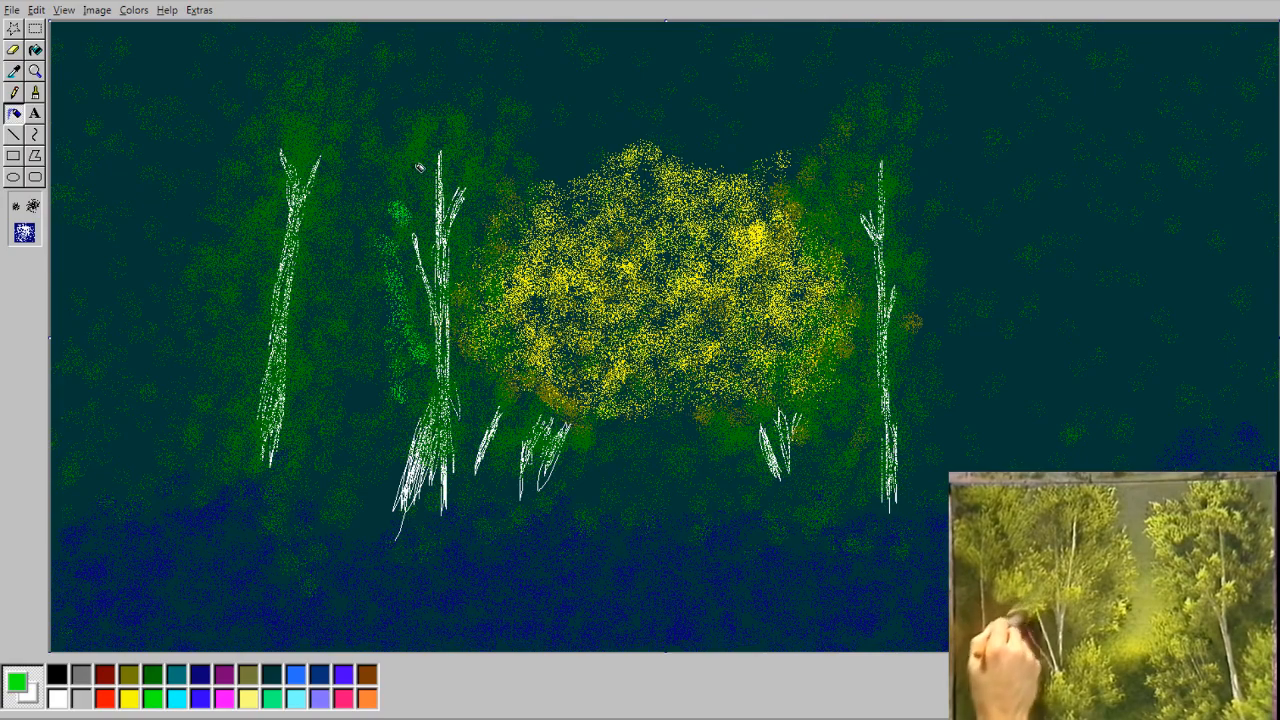
mouse_move(470, 392)
left_mouse_down()
mouse_move(523, 416)
mouse_move(523, 403)
mouse_move(574, 413)
mouse_move(593, 430)
mouse_move(503, 378)
left_mouse_up()
mouse_move(497, 297)
left_mouse_down()
mouse_move(496, 183)
mouse_move(476, 280)
mouse_move(503, 171)
left_mouse_up()
left_click(515, 120)
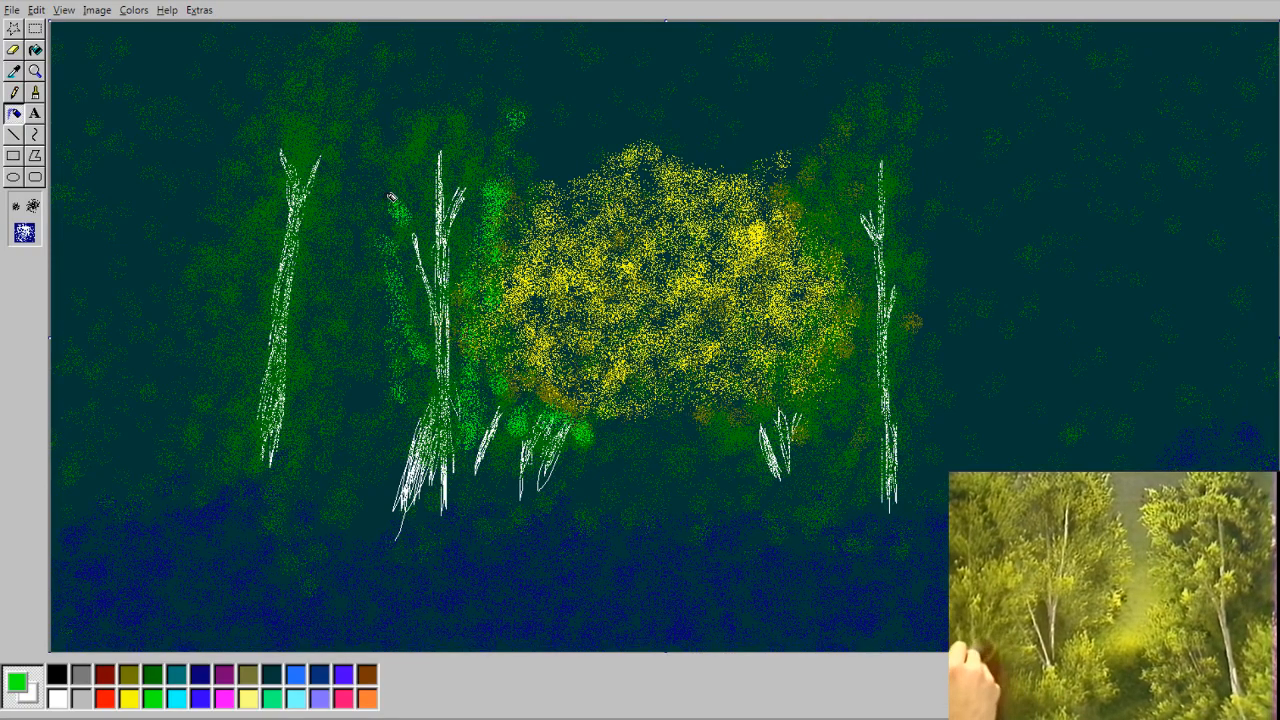
left_click_drag(401, 176, 508, 148)
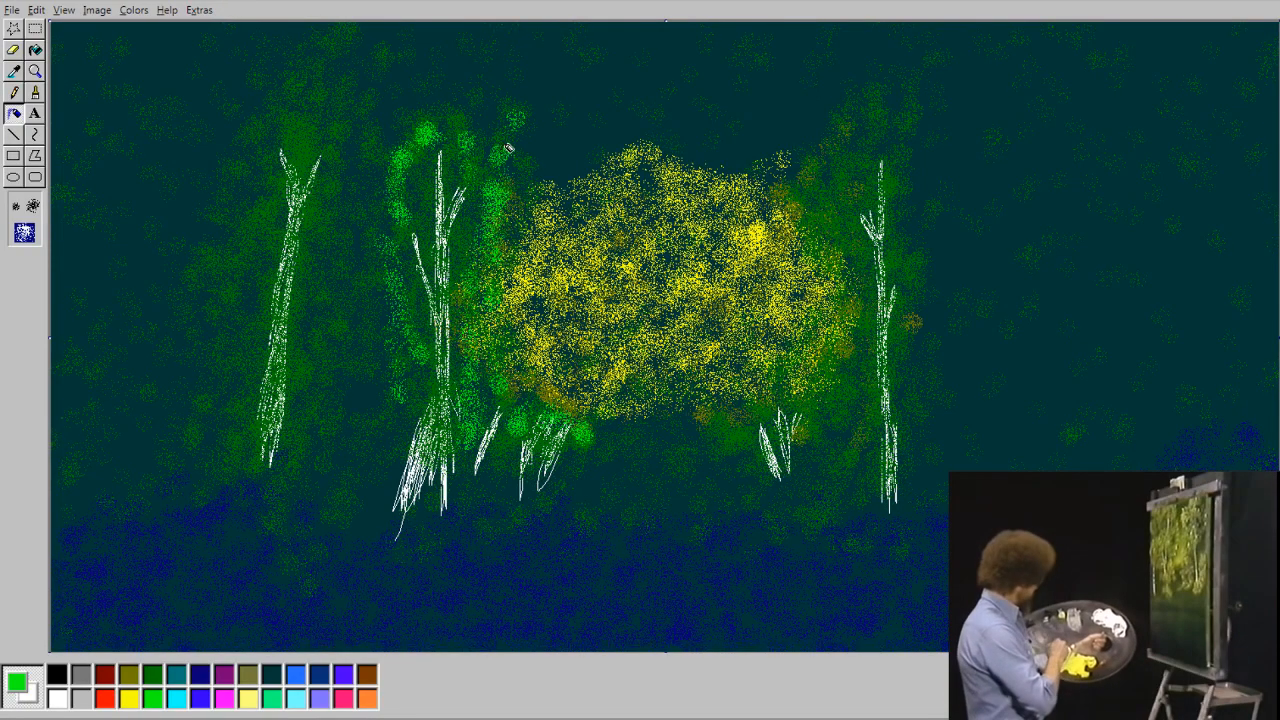
left_click_drag(395, 380, 414, 430)
Add bright green highlights around the right tree and the far-left tree, and soften the highlights near the glow with dark green.
mouse_move(701, 432)
left_mouse_down()
mouse_move(789, 387)
mouse_move(811, 443)
left_mouse_up()
mouse_move(712, 420)
left_mouse_down()
mouse_move(738, 449)
mouse_move(729, 424)
mouse_move(765, 410)
mouse_move(876, 311)
mouse_move(830, 375)
left_mouse_up()
mouse_move(858, 262)
left_mouse_down()
mouse_move(825, 226)
mouse_move(834, 156)
mouse_move(862, 102)
mouse_move(847, 143)
mouse_move(891, 136)
mouse_move(916, 178)
mouse_move(922, 432)
left_mouse_up()
left_click_drag(915, 314, 898, 210)
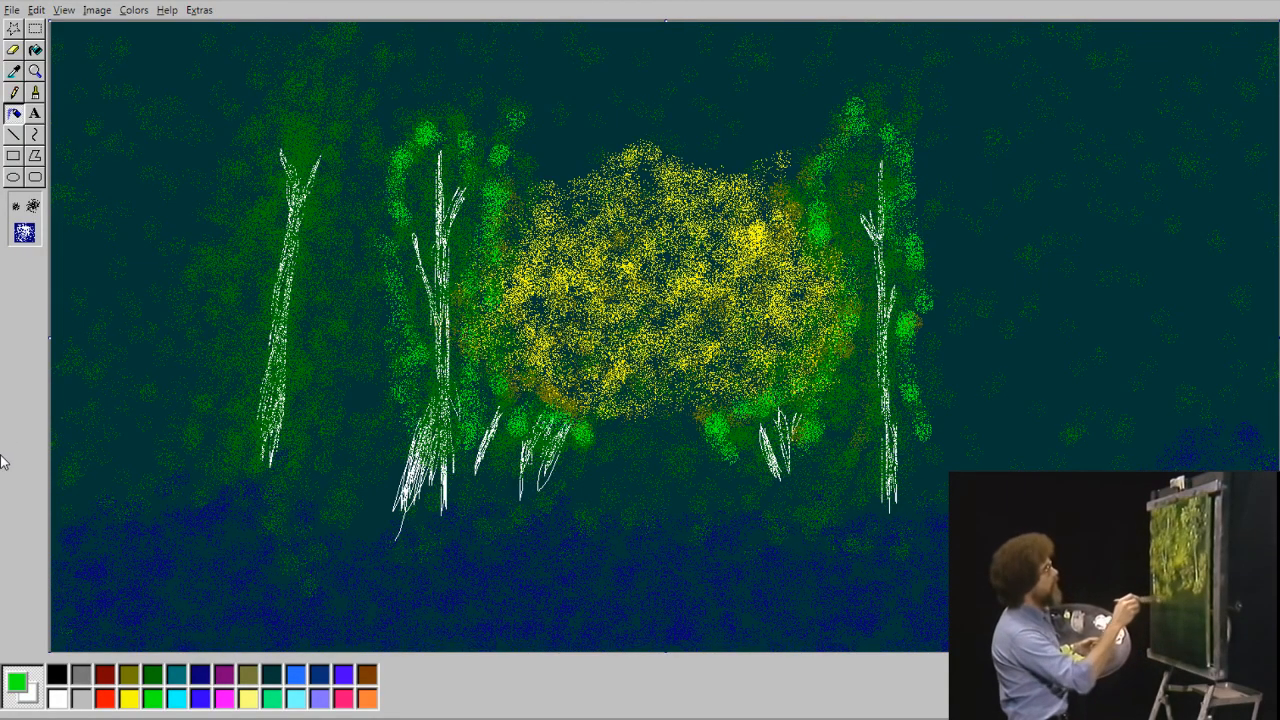
mouse_move(345, 125)
left_mouse_down()
mouse_move(322, 420)
mouse_move(349, 162)
left_mouse_up()
mouse_move(274, 129)
left_mouse_down()
mouse_move(206, 366)
mouse_move(298, 103)
left_mouse_up()
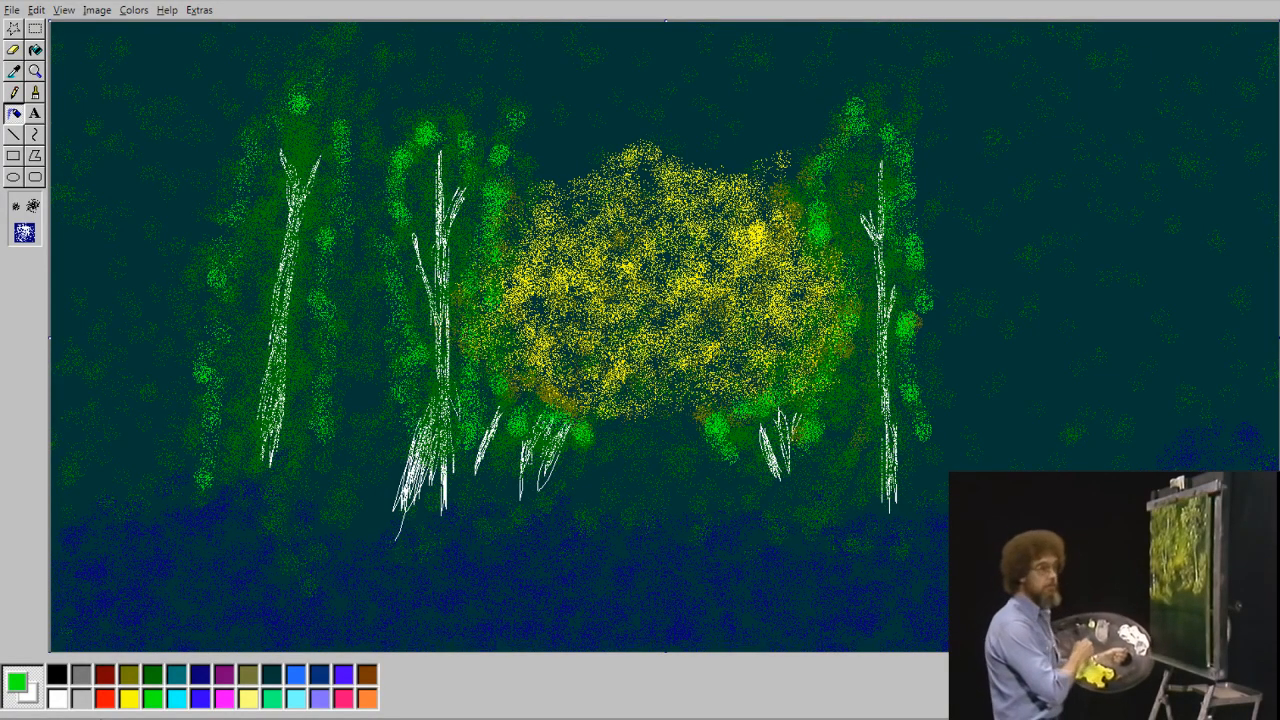
left_click(152, 675)
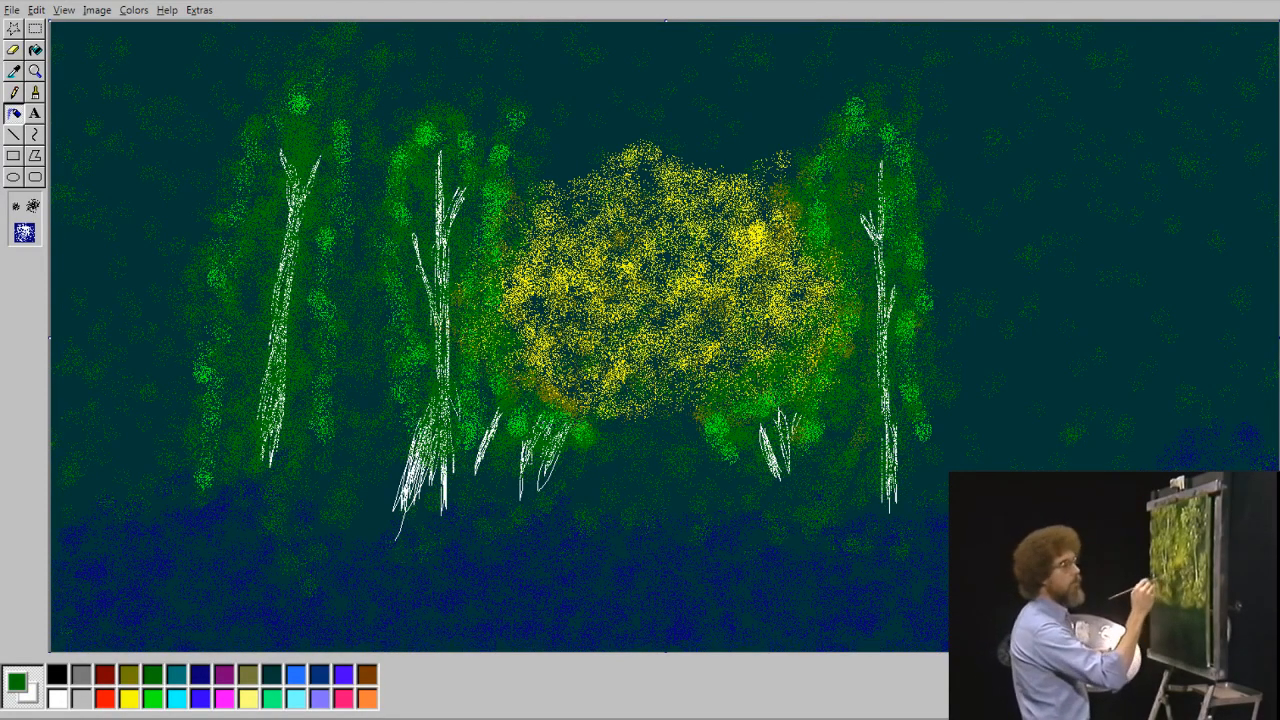
Fill in the central glow with denser bright yellow spray and shade it lightly with olive.
left_click(129, 698)
mouse_move(576, 350)
left_mouse_down()
mouse_move(570, 265)
mouse_move(575, 370)
mouse_move(540, 310)
mouse_move(555, 235)
left_mouse_up()
mouse_move(600, 174)
left_mouse_down()
mouse_move(555, 262)
mouse_move(660, 215)
mouse_move(700, 240)
mouse_move(670, 300)
mouse_move(700, 340)
mouse_move(750, 335)
mouse_move(800, 246)
left_mouse_up()
mouse_move(657, 248)
left_mouse_down()
mouse_move(708, 236)
mouse_move(732, 252)
mouse_move(652, 284)
mouse_move(611, 328)
mouse_move(619, 270)
mouse_move(683, 202)
mouse_move(594, 259)
mouse_move(633, 218)
mouse_move(629, 183)
mouse_move(646, 174)
mouse_move(564, 313)
mouse_move(627, 378)
mouse_move(660, 382)
mouse_move(643, 394)
mouse_move(623, 375)
mouse_move(658, 343)
mouse_move(631, 330)
mouse_move(615, 341)
mouse_move(678, 338)
mouse_move(776, 292)
mouse_move(723, 310)
mouse_move(683, 355)
mouse_move(667, 305)
mouse_move(628, 275)
mouse_move(646, 288)
mouse_move(683, 252)
mouse_move(619, 243)
mouse_move(533, 289)
mouse_move(627, 206)
mouse_move(579, 227)
mouse_move(626, 254)
mouse_move(653, 224)
mouse_move(713, 217)
mouse_move(742, 242)
mouse_move(724, 254)
mouse_move(718, 226)
mouse_move(706, 268)
mouse_move(705, 227)
mouse_move(660, 243)
mouse_move(702, 222)
left_mouse_up()
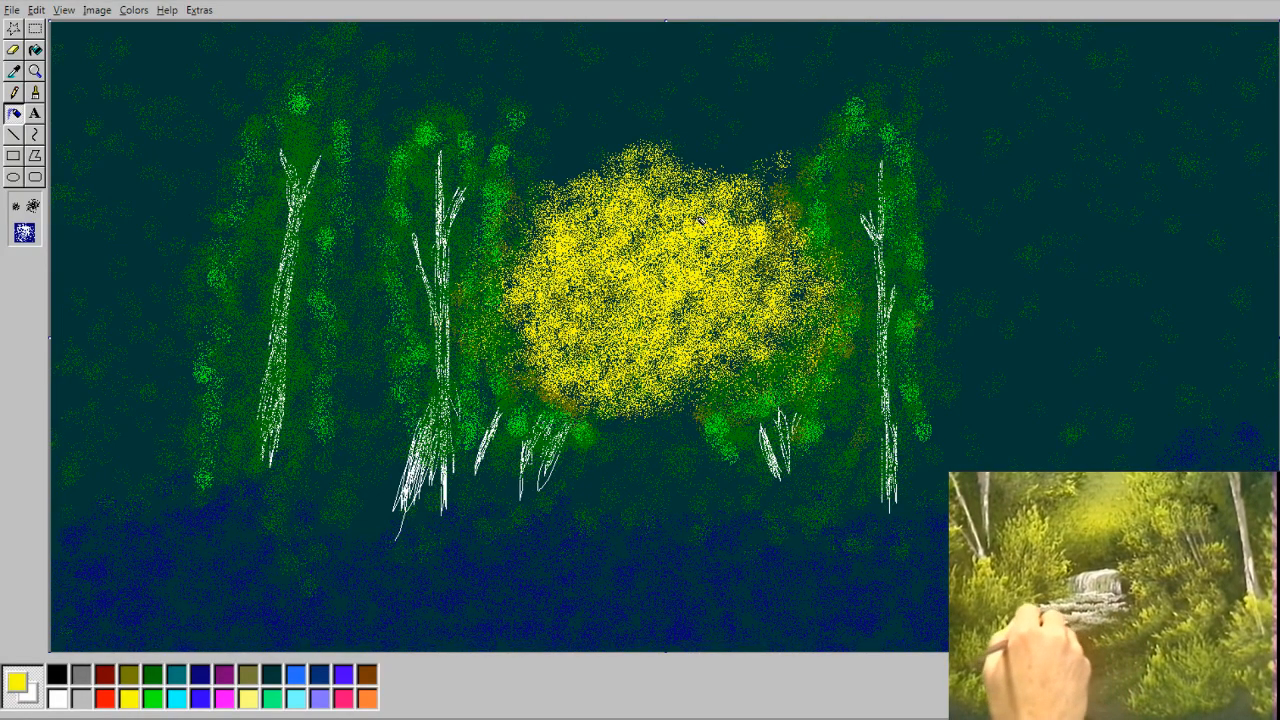
mouse_move(729, 263)
left_mouse_down()
mouse_move(745, 325)
mouse_move(785, 318)
mouse_move(730, 355)
mouse_move(740, 310)
mouse_move(718, 334)
mouse_move(743, 296)
left_mouse_up()
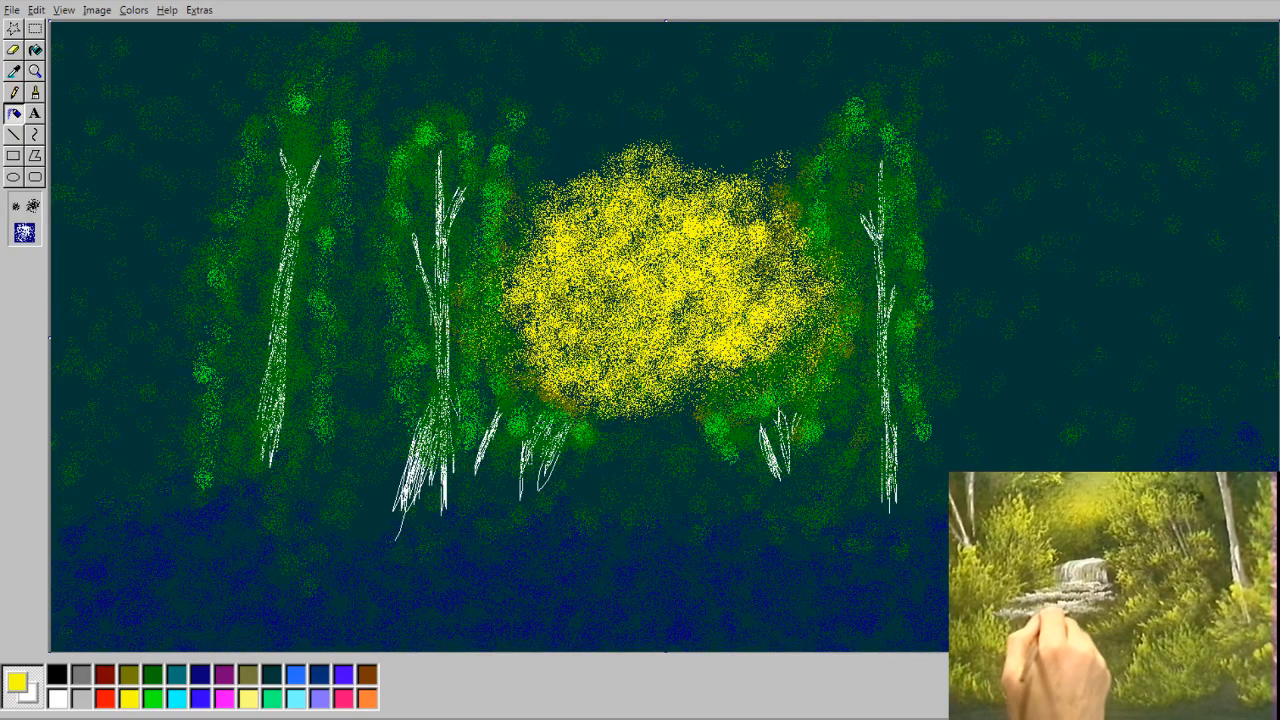
left_click(128, 674)
mouse_move(625, 212)
left_mouse_down()
mouse_move(586, 213)
mouse_move(561, 248)
mouse_move(543, 325)
mouse_move(576, 384)
mouse_move(536, 275)
mouse_move(702, 331)
mouse_move(814, 280)
left_mouse_up()
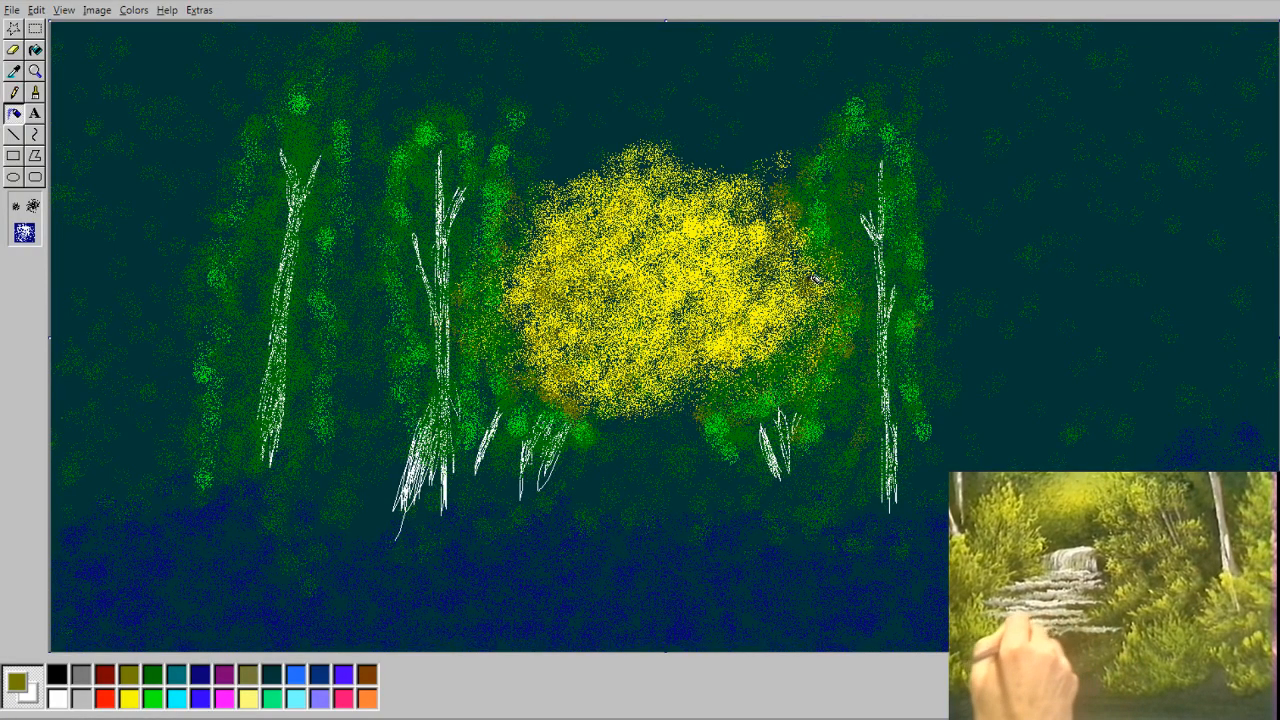
Spray a light grey waterfall below the glow, widening downward to the navy ground.
left_click(84, 698)
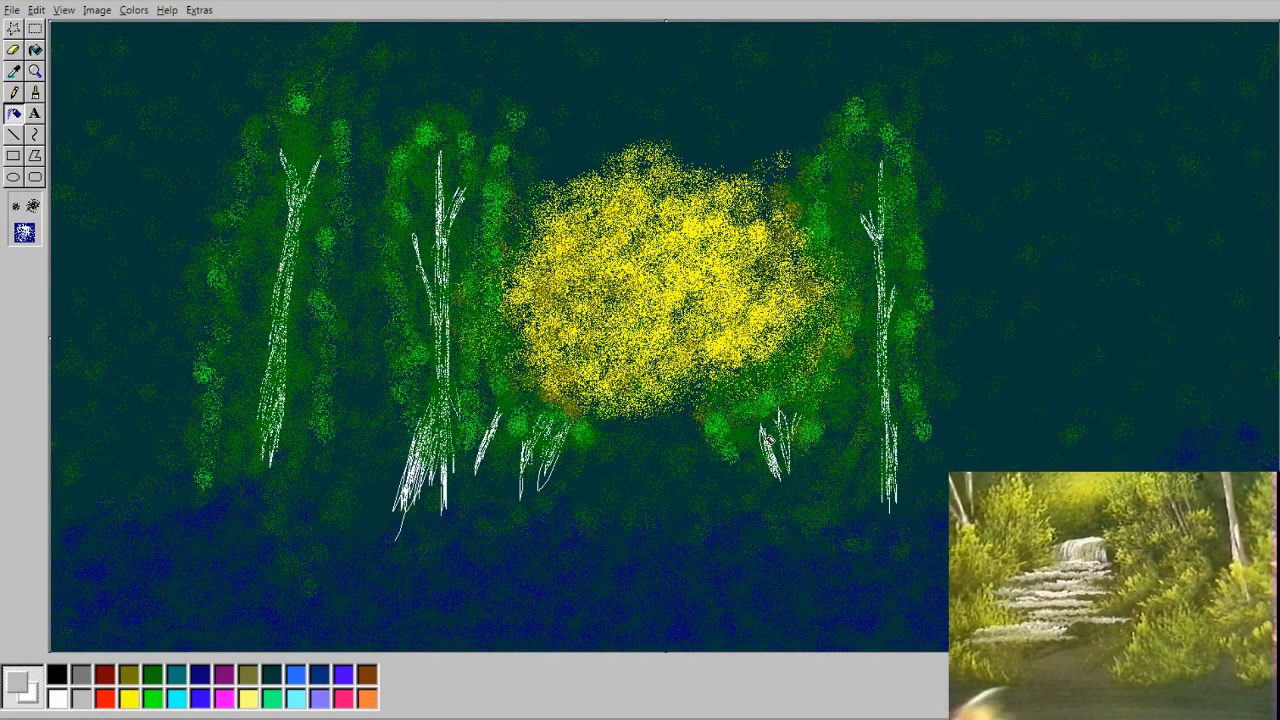
mouse_move(646, 432)
left_mouse_down()
mouse_move(541, 517)
mouse_move(622, 452)
mouse_move(550, 535)
left_mouse_up()
mouse_move(646, 441)
left_mouse_down()
mouse_move(565, 555)
mouse_move(605, 545)
mouse_move(608, 558)
left_mouse_up()
left_click_drag(690, 442, 640, 552)
mouse_move(680, 472)
left_mouse_down()
mouse_move(692, 507)
mouse_move(672, 540)
left_mouse_up()
left_click_drag(705, 438, 668, 548)
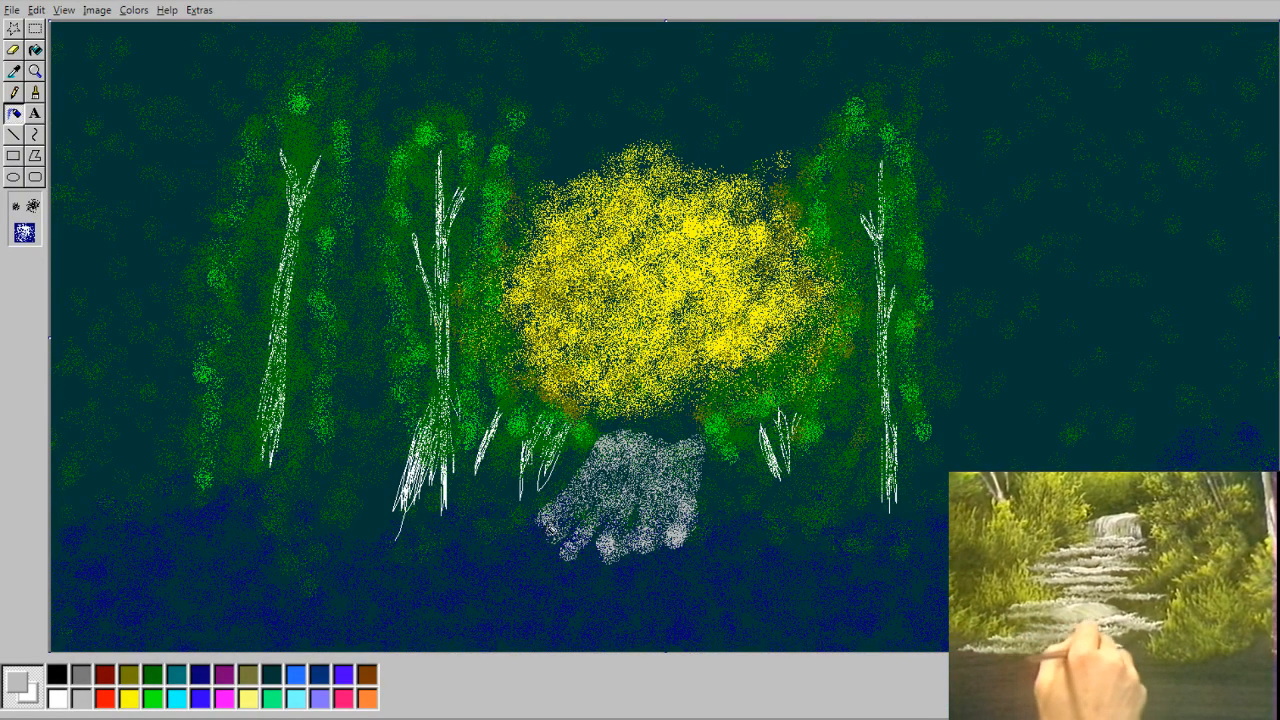
Fan the base of the waterfall outward over the navy ground with short light grey spray strokes.
left_click_drag(546, 525, 438, 571)
left_click_drag(509, 546, 501, 586)
left_click_drag(584, 554, 542, 594)
mouse_move(598, 545)
left_mouse_down()
mouse_move(584, 570)
mouse_move(607, 588)
left_mouse_up()
left_click_drag(640, 550, 639, 578)
mouse_move(648, 552)
left_mouse_down()
mouse_move(646, 584)
mouse_move(690, 574)
left_mouse_up()
left_click_drag(698, 522, 709, 566)
Draw a thin grey ledge line across the top of the waterfall and lightly shade the falls with medium dark teal spray.
left_click(82, 675)
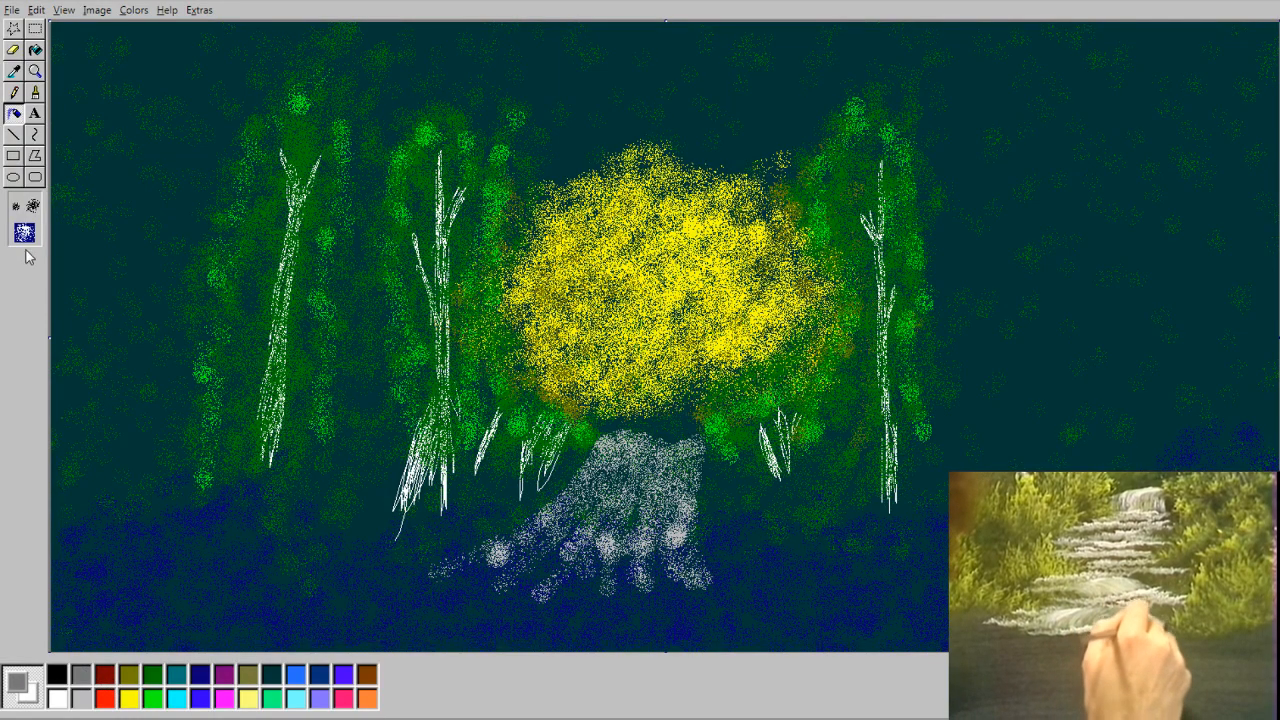
left_click(14, 92)
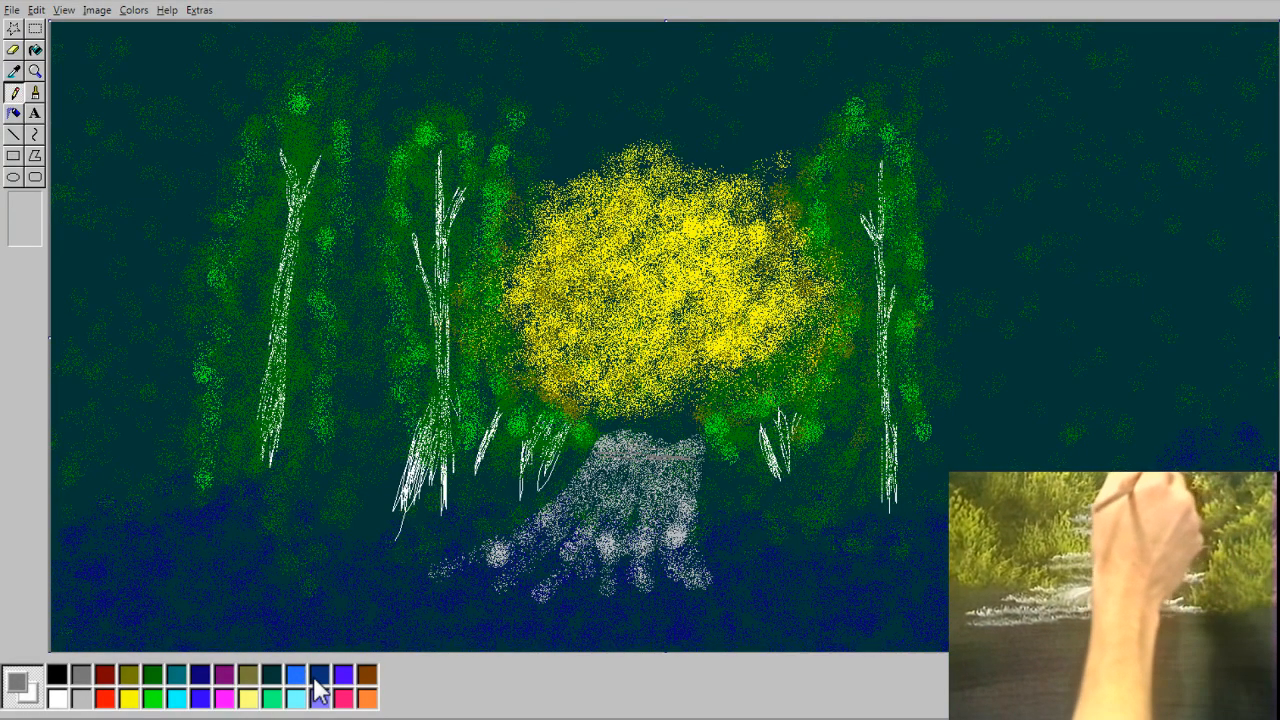
left_click(271, 676)
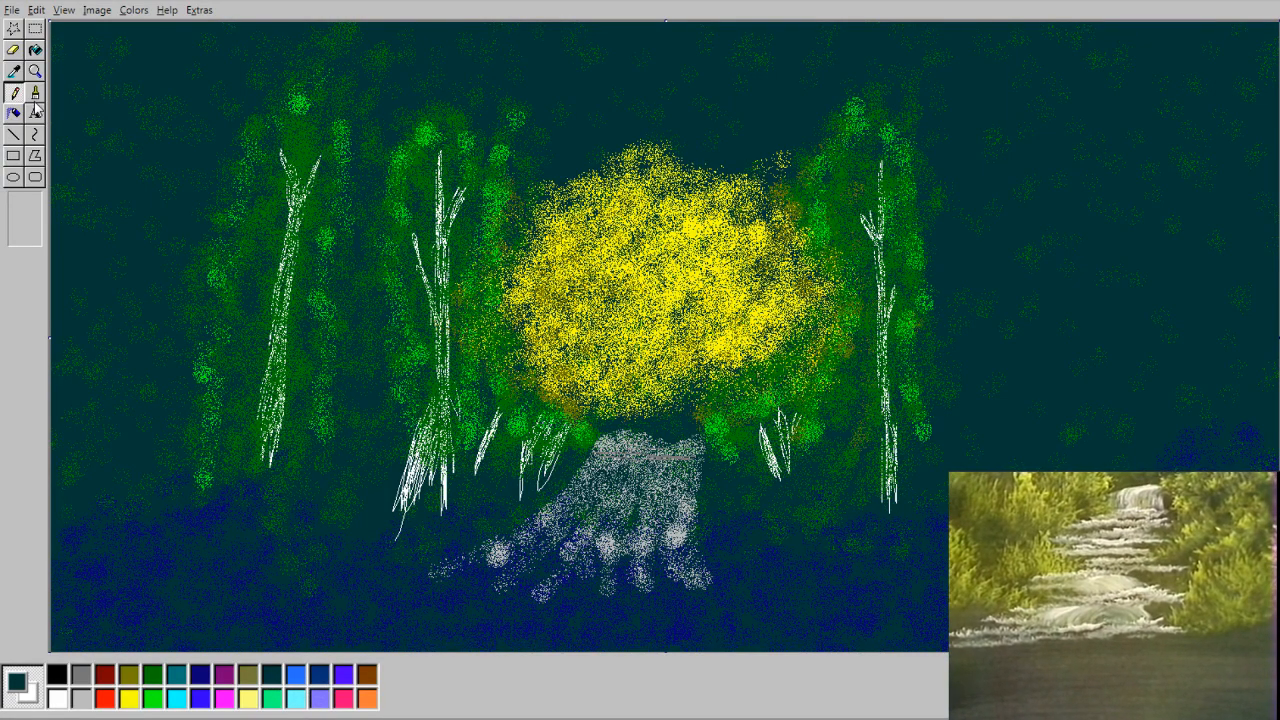
left_click(18, 113)
left_click(33, 207)
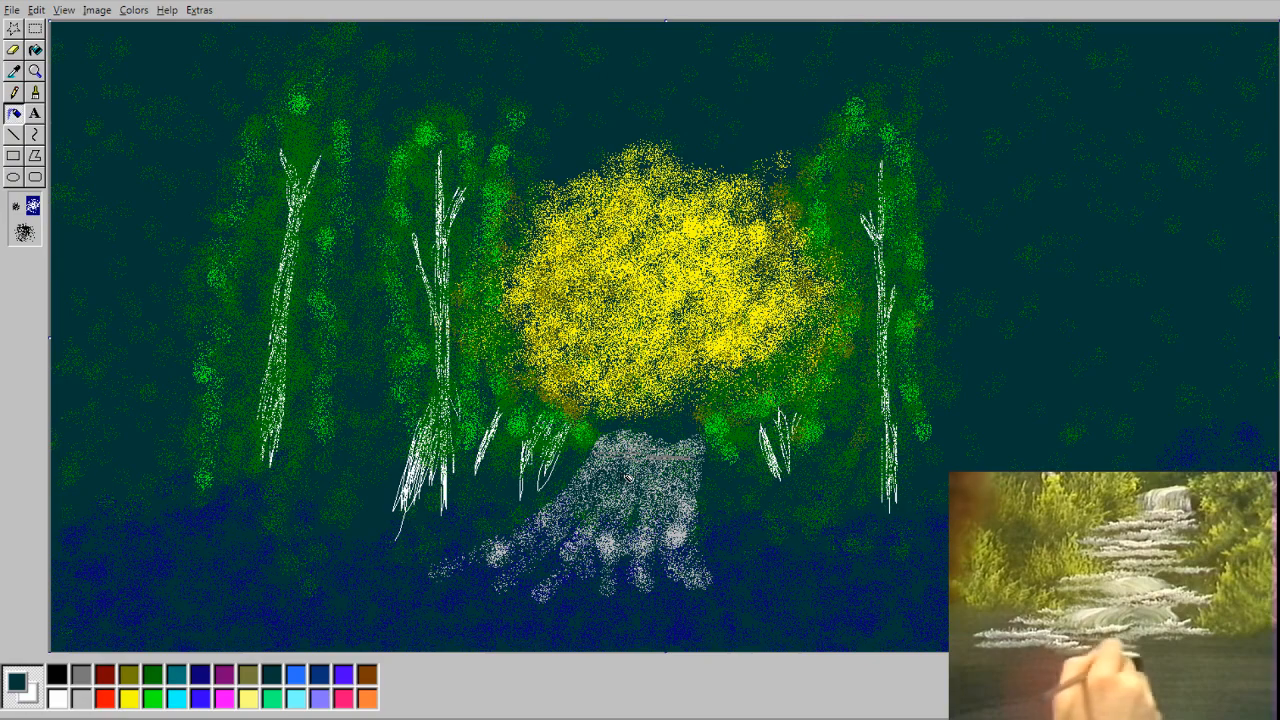
mouse_move(610, 525)
left_mouse_down()
mouse_move(686, 508)
mouse_move(688, 449)
mouse_move(603, 440)
left_mouse_up()
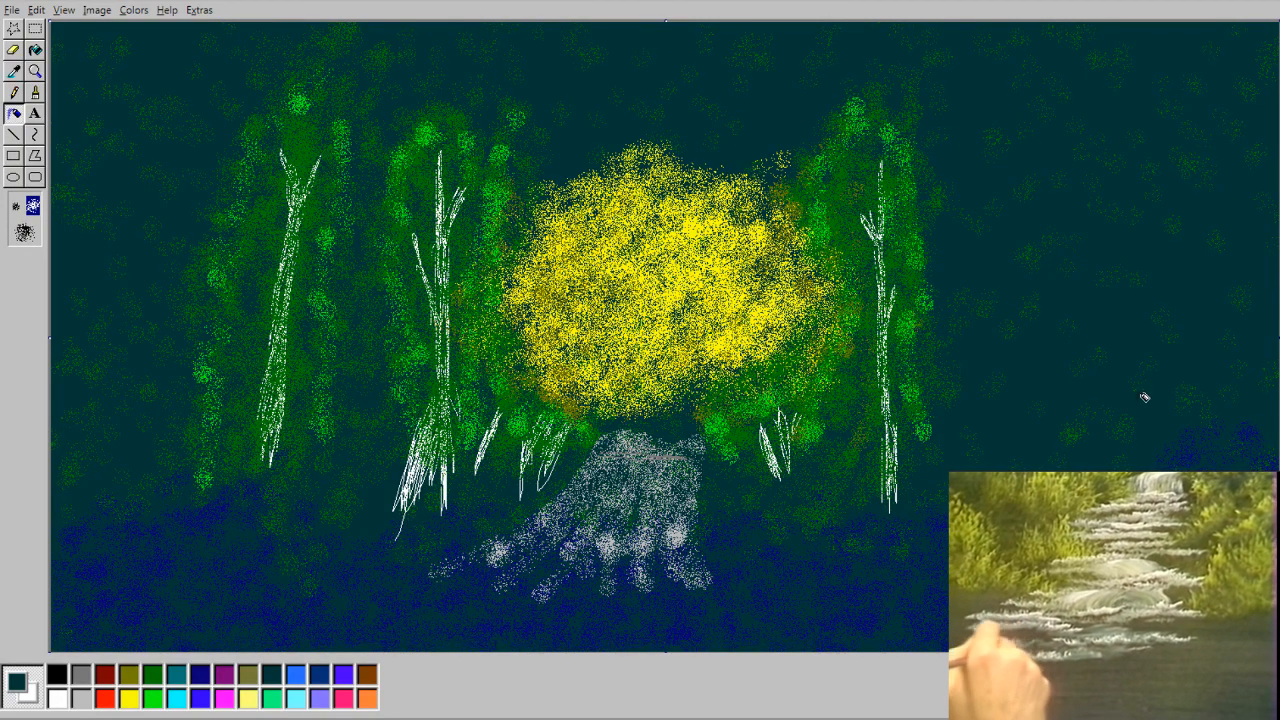
Spray large light cyan patches over the waterfall and its base, and shade the base and nearby ground with navy.
left_click(24, 234)
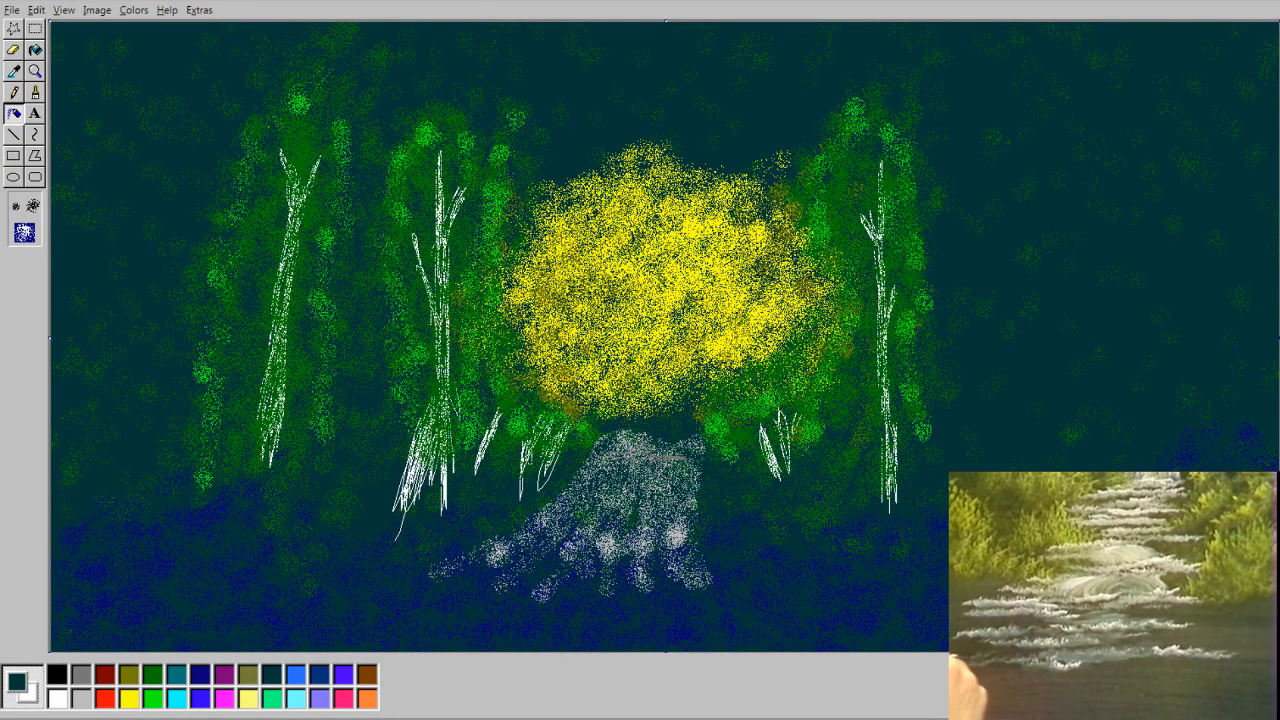
left_click(296, 698)
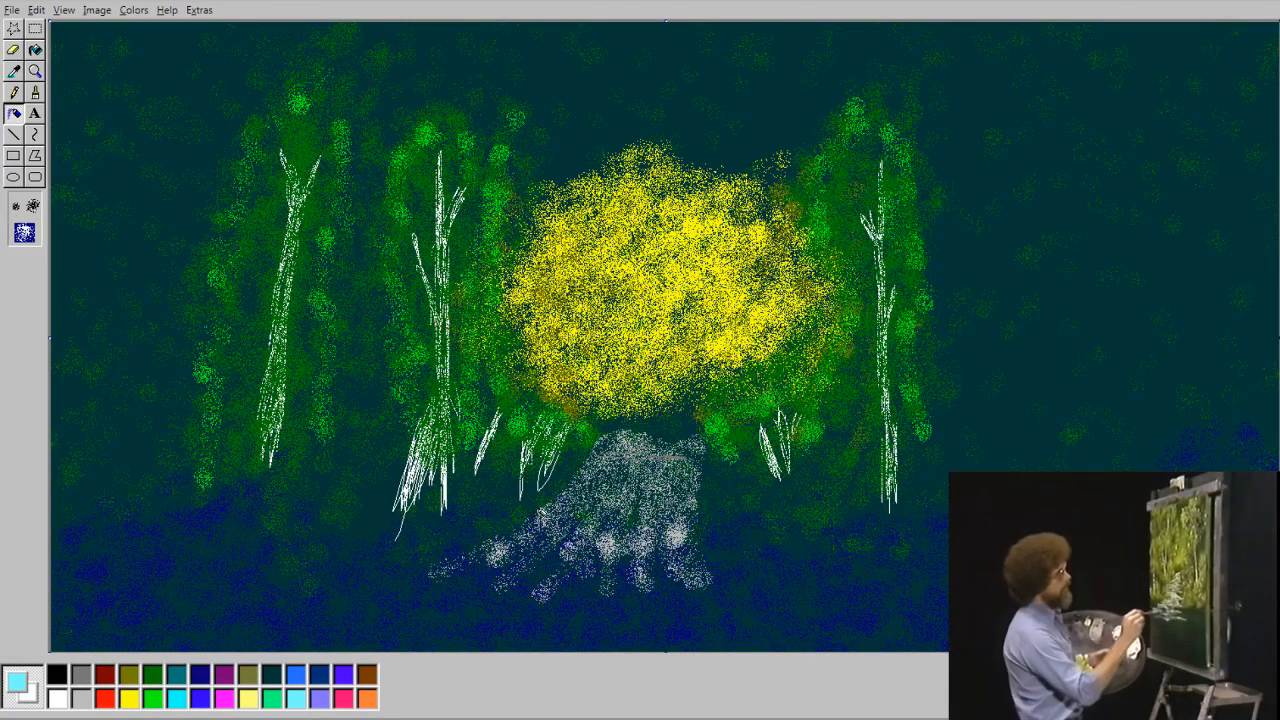
mouse_move(540, 512)
left_mouse_down()
mouse_move(545, 530)
mouse_move(610, 512)
mouse_move(660, 524)
mouse_move(682, 507)
mouse_move(668, 480)
mouse_move(580, 490)
mouse_move(612, 470)
mouse_move(675, 478)
mouse_move(692, 503)
mouse_move(548, 543)
mouse_move(515, 570)
mouse_move(544, 558)
mouse_move(565, 588)
mouse_move(495, 585)
mouse_move(688, 575)
mouse_move(462, 580)
left_mouse_up()
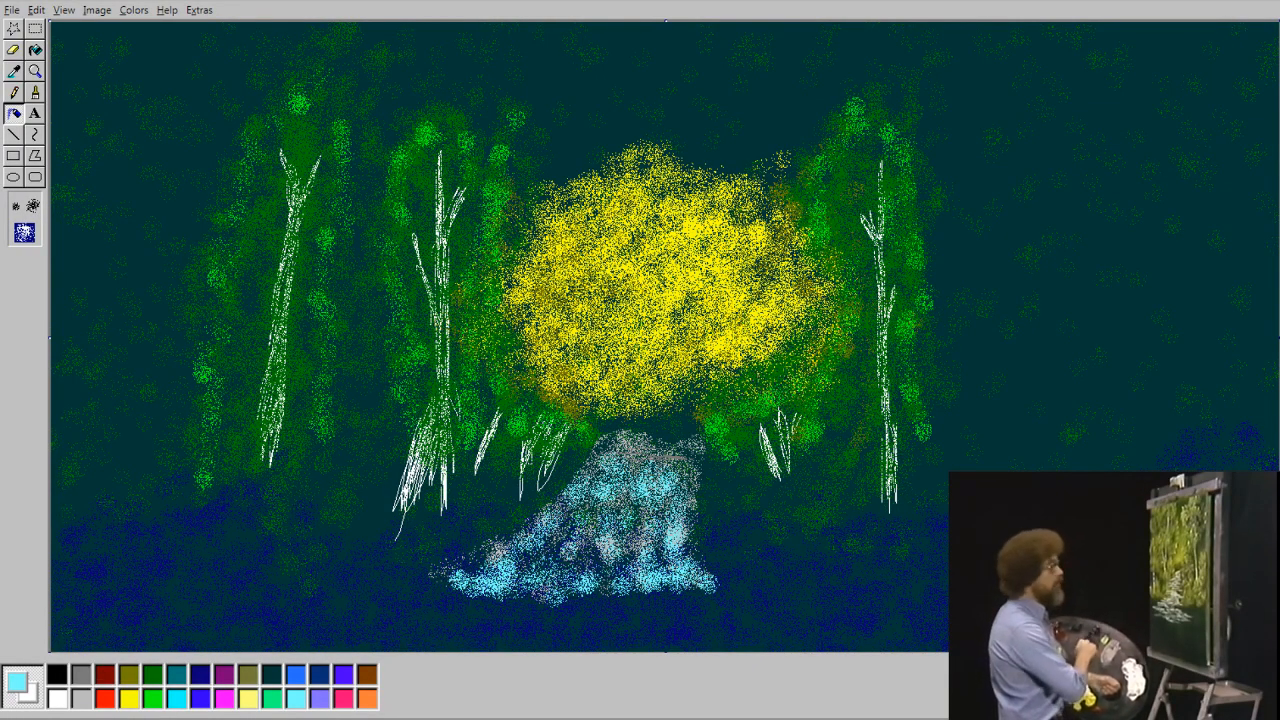
left_click(202, 699)
left_click(202, 676)
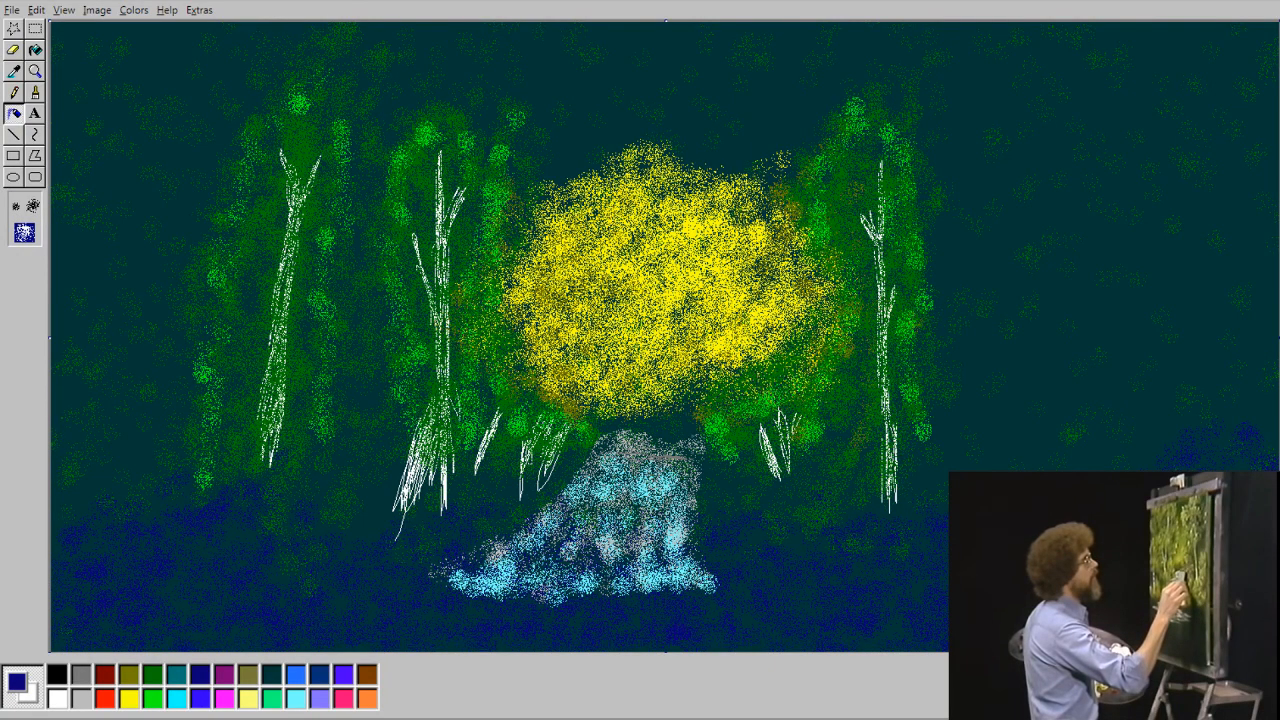
mouse_move(692, 576)
left_mouse_down()
mouse_move(441, 571)
mouse_move(650, 577)
mouse_move(938, 549)
left_mouse_up()
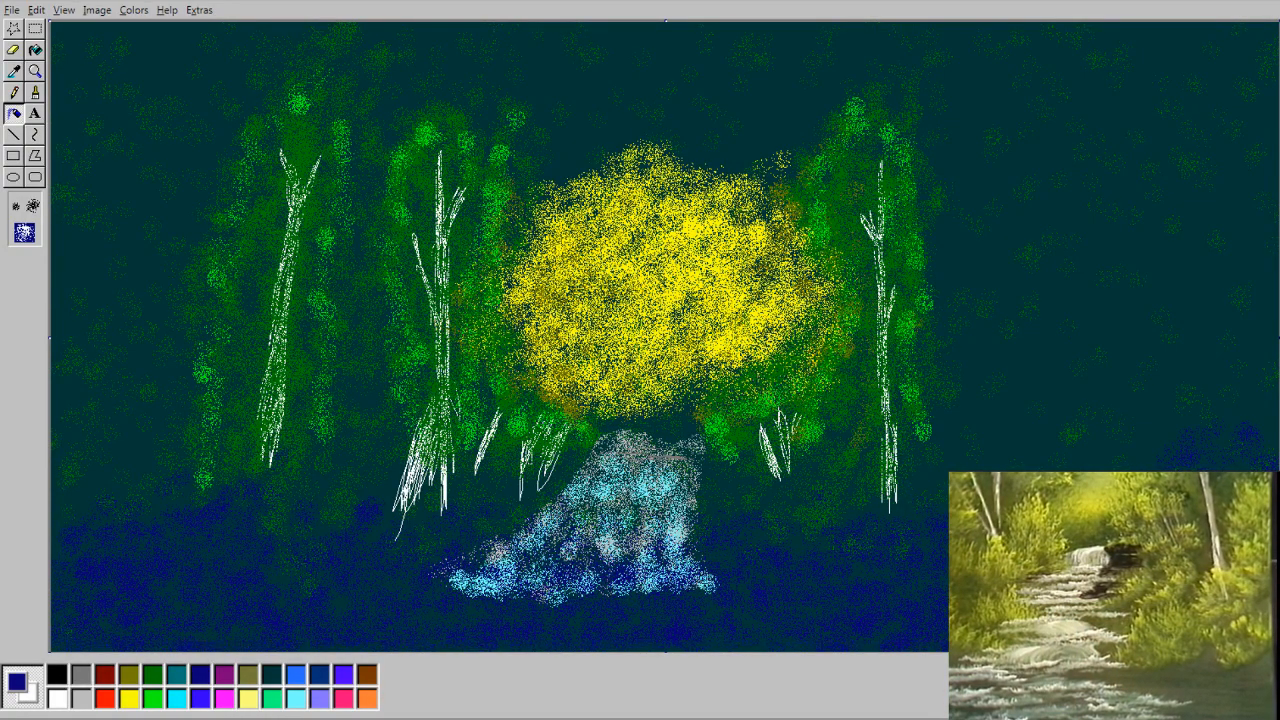
Spray dark green along both banks of the waterfall and lightly over the dark forest background.
left_click(129, 676)
left_click(152, 676)
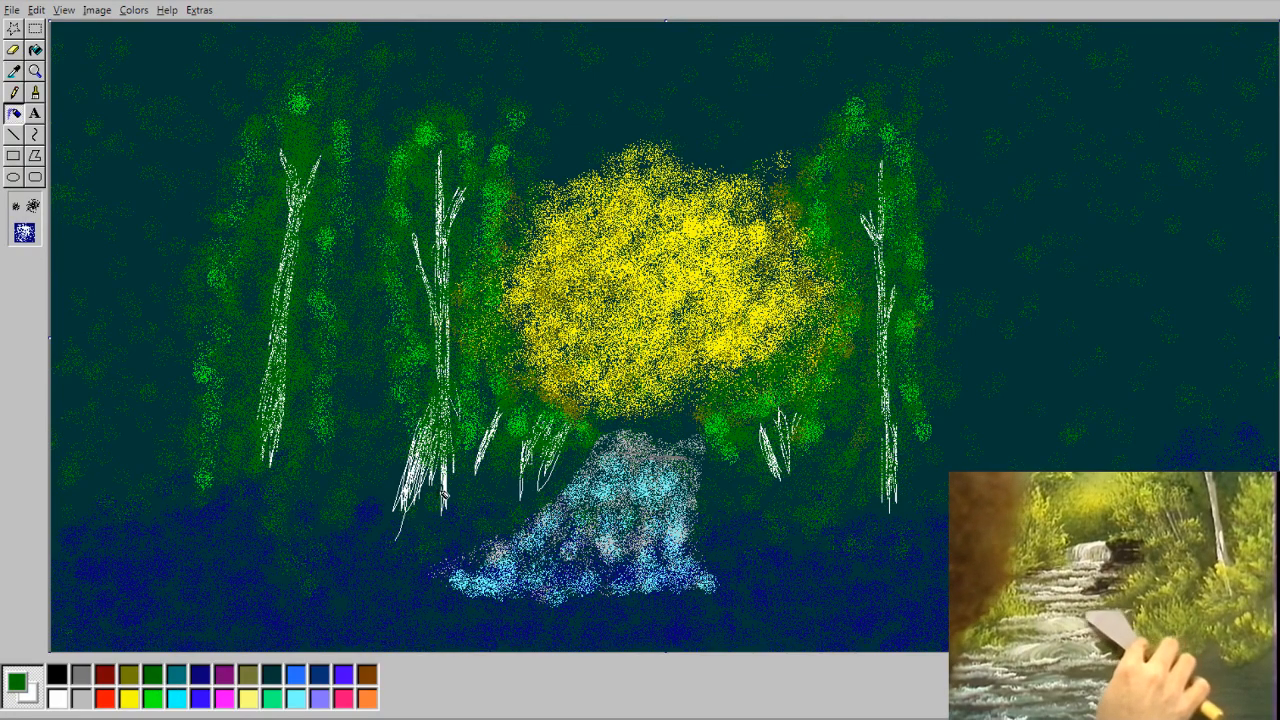
left_click_drag(525, 504, 458, 568)
mouse_move(710, 490)
left_mouse_down()
mouse_move(706, 537)
mouse_move(725, 483)
mouse_move(715, 468)
mouse_move(719, 516)
mouse_move(740, 540)
mouse_move(730, 465)
mouse_move(773, 501)
mouse_move(832, 508)
left_mouse_up()
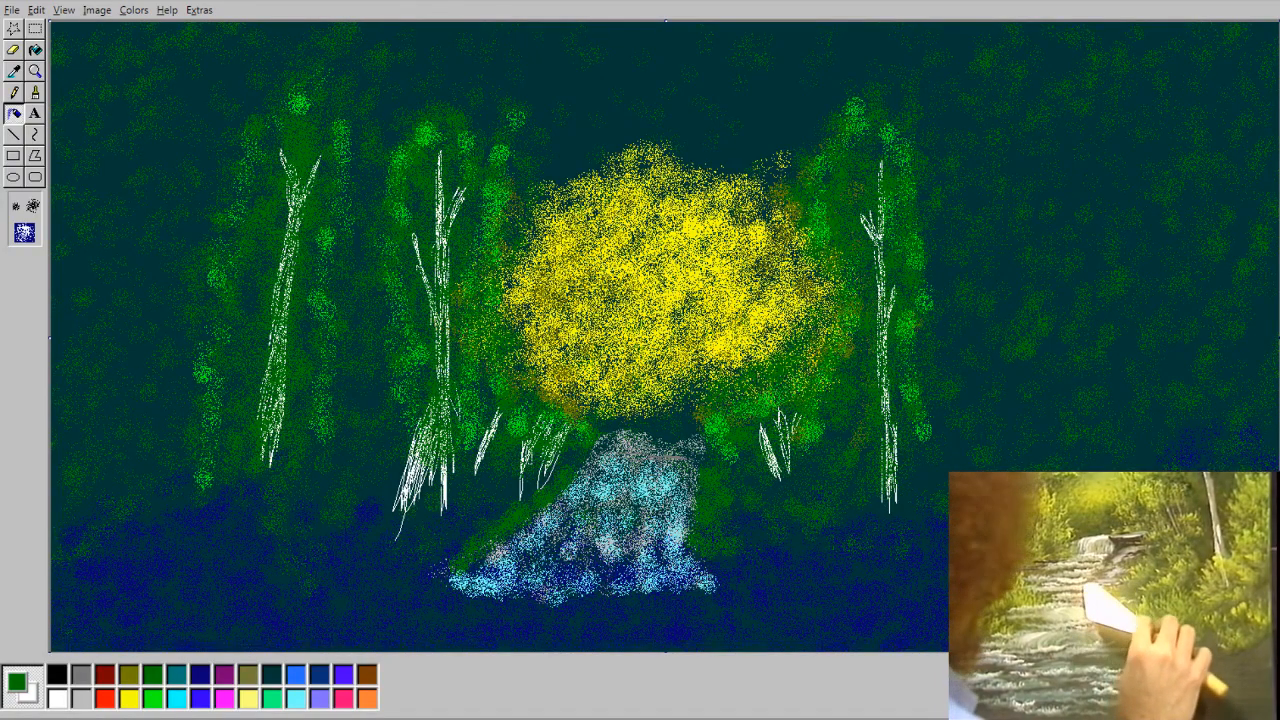
Spray an olive patch of ground below the waterfall and add dark grey rock patches to the lower falls.
left_click(129, 675)
mouse_move(596, 447)
left_mouse_down()
mouse_move(468, 560)
mouse_move(536, 480)
mouse_move(378, 578)
left_mouse_up()
mouse_move(707, 573)
left_mouse_down()
mouse_move(713, 465)
mouse_move(744, 587)
mouse_move(713, 459)
mouse_move(778, 572)
left_mouse_up()
mouse_move(660, 605)
left_mouse_down()
mouse_move(524, 607)
mouse_move(647, 613)
mouse_move(530, 628)
mouse_move(691, 636)
mouse_move(500, 641)
mouse_move(649, 628)
mouse_move(459, 610)
mouse_move(584, 640)
mouse_move(460, 610)
mouse_move(515, 637)
mouse_move(442, 602)
left_mouse_up()
mouse_move(695, 630)
left_mouse_down()
mouse_move(654, 635)
mouse_move(753, 607)
mouse_move(615, 617)
mouse_move(572, 595)
mouse_move(571, 579)
mouse_move(664, 562)
mouse_move(598, 597)
left_mouse_up()
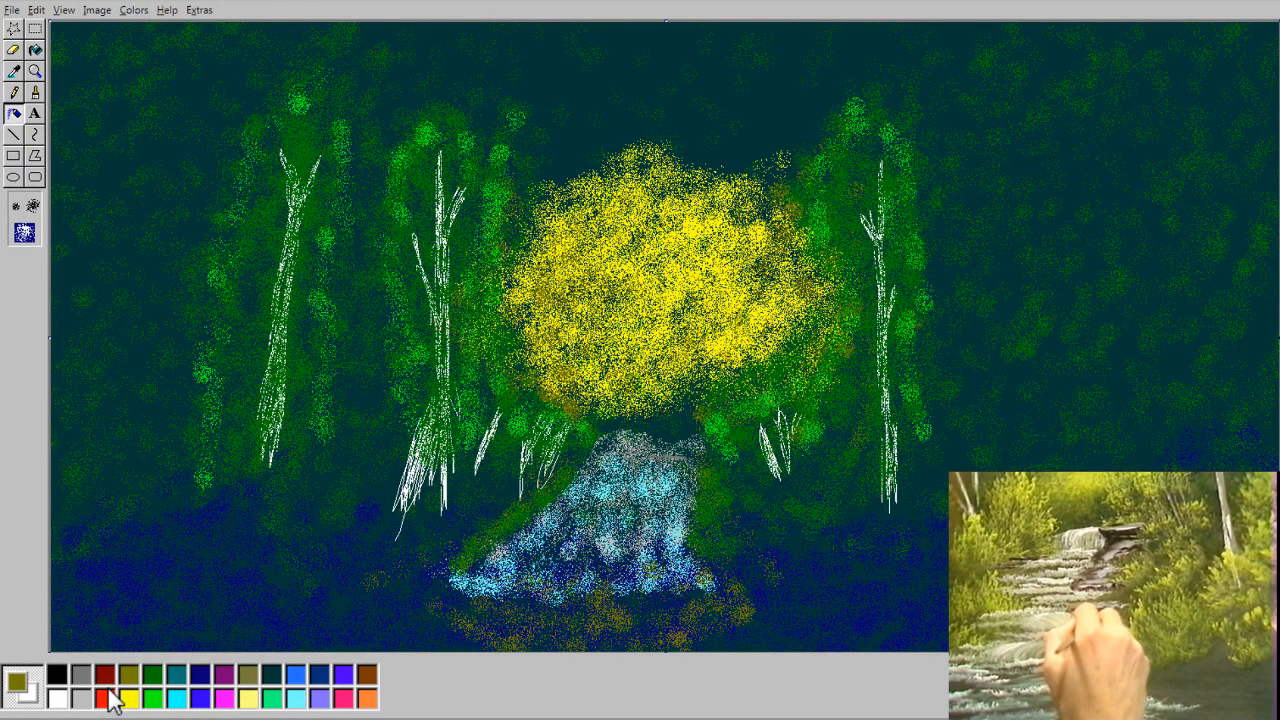
left_click(81, 675)
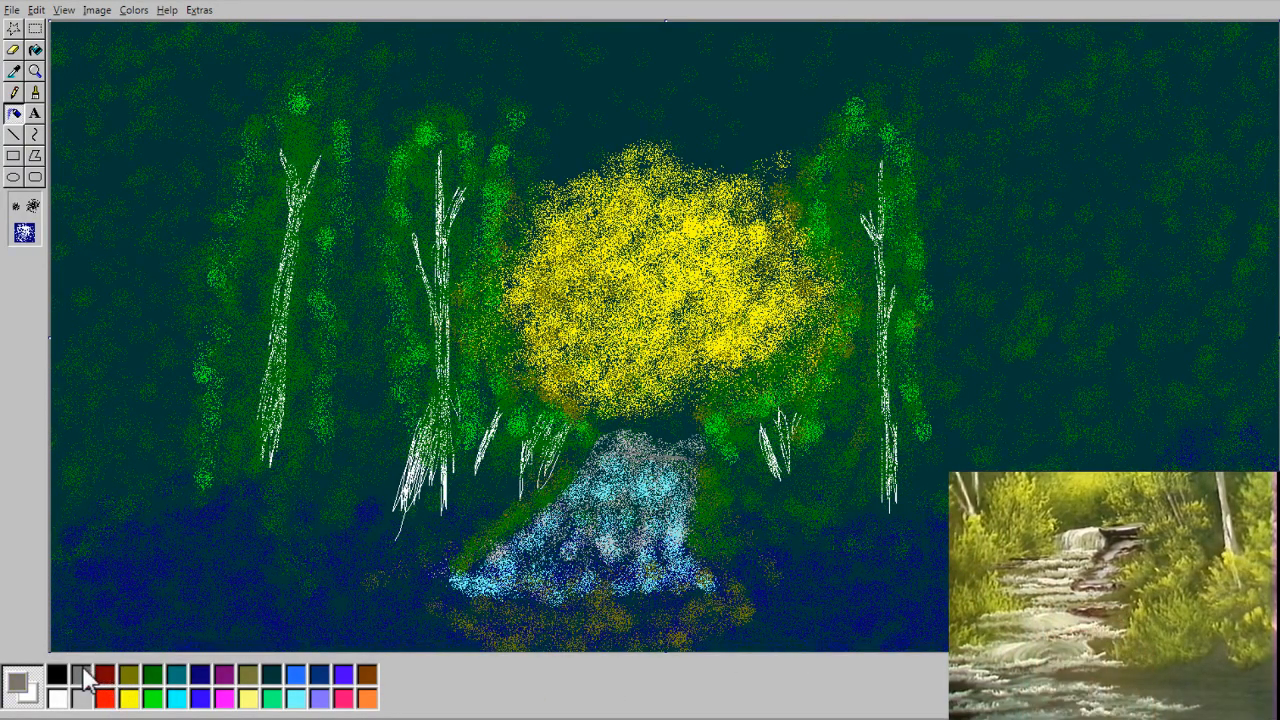
left_click(14, 92)
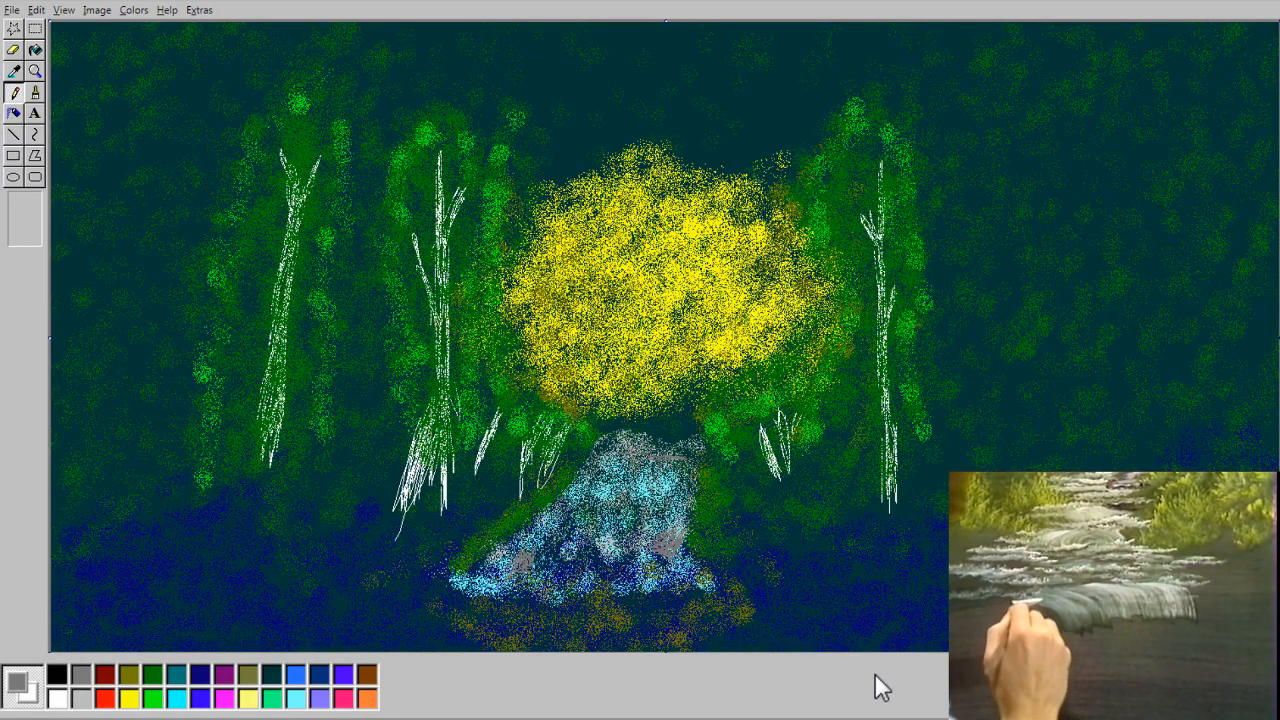
Spray a small light grey cascade with the medium airbrush to the lower right of the waterfall's base.
left_click(14, 113)
left_click(33, 206)
left_click(81, 698)
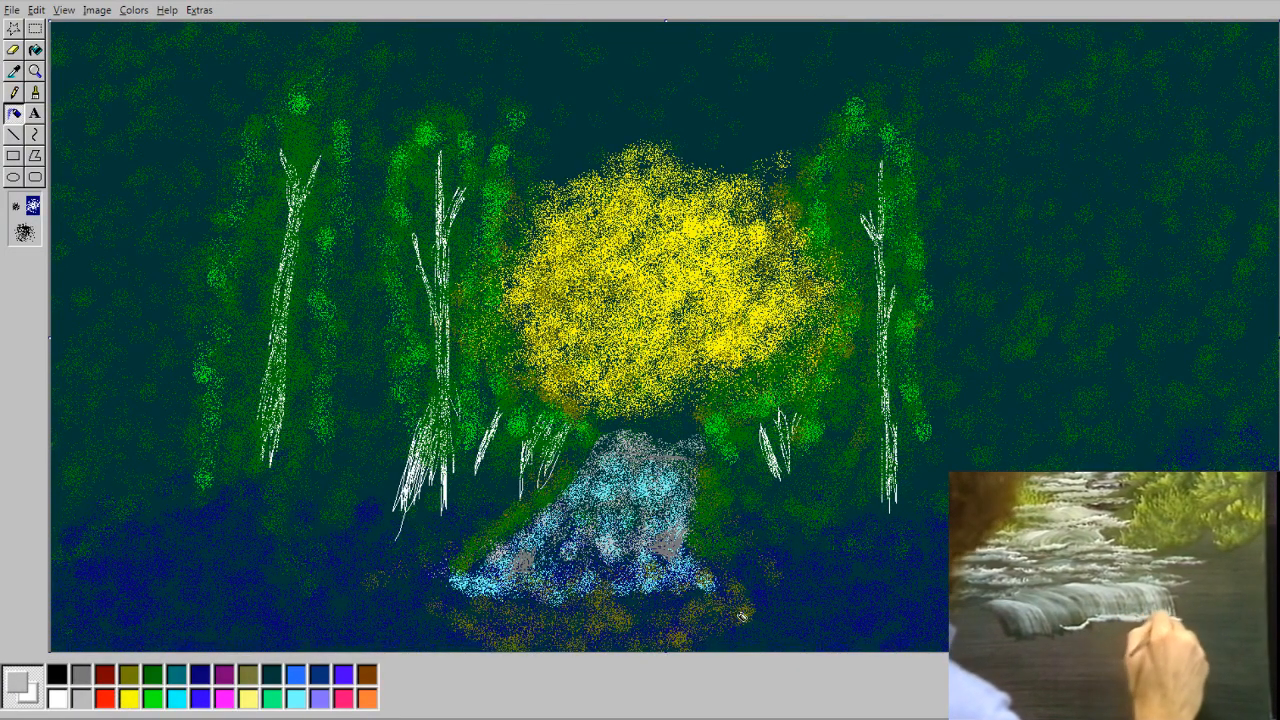
mouse_move(716, 606)
left_mouse_down()
mouse_move(762, 623)
mouse_move(763, 640)
mouse_move(755, 610)
mouse_move(777, 629)
mouse_move(747, 604)
mouse_move(791, 617)
mouse_move(752, 592)
mouse_move(795, 621)
mouse_move(756, 595)
mouse_move(785, 599)
mouse_move(771, 585)
mouse_move(692, 613)
mouse_move(815, 605)
left_mouse_up()
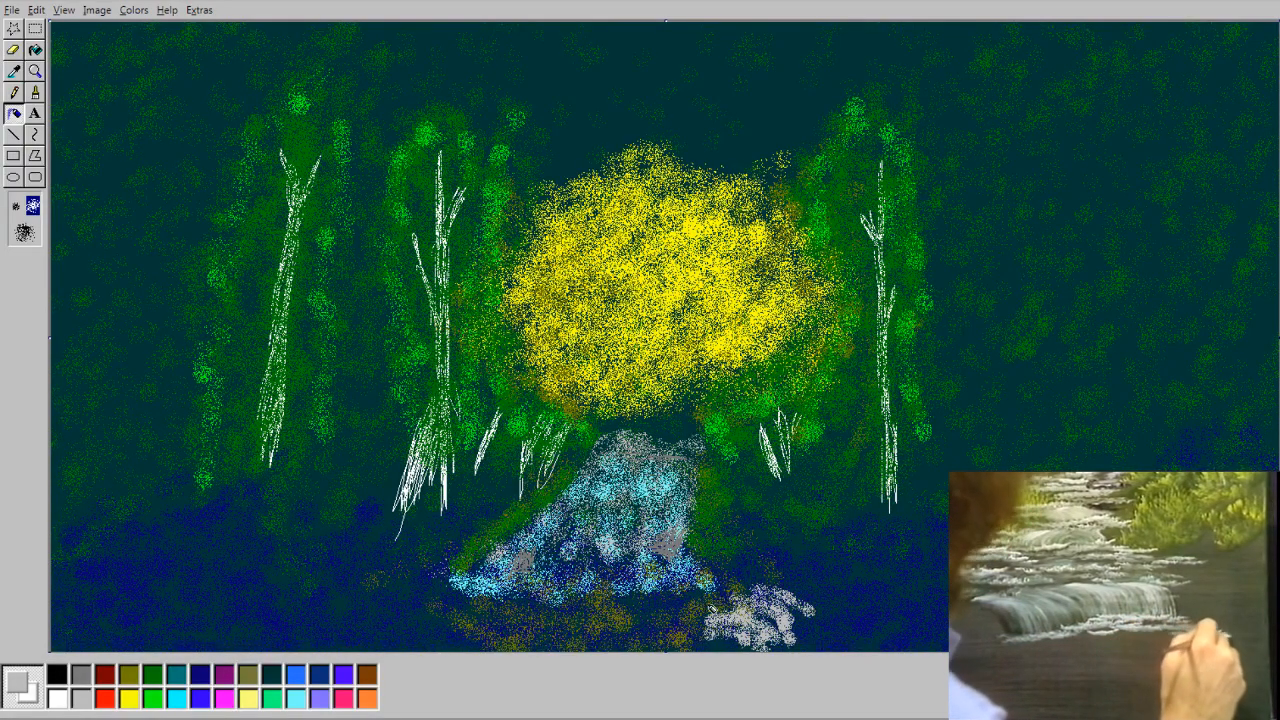
Tint the small lower cascade with large bright cyan spray and shade it with navy.
left_click(176, 698)
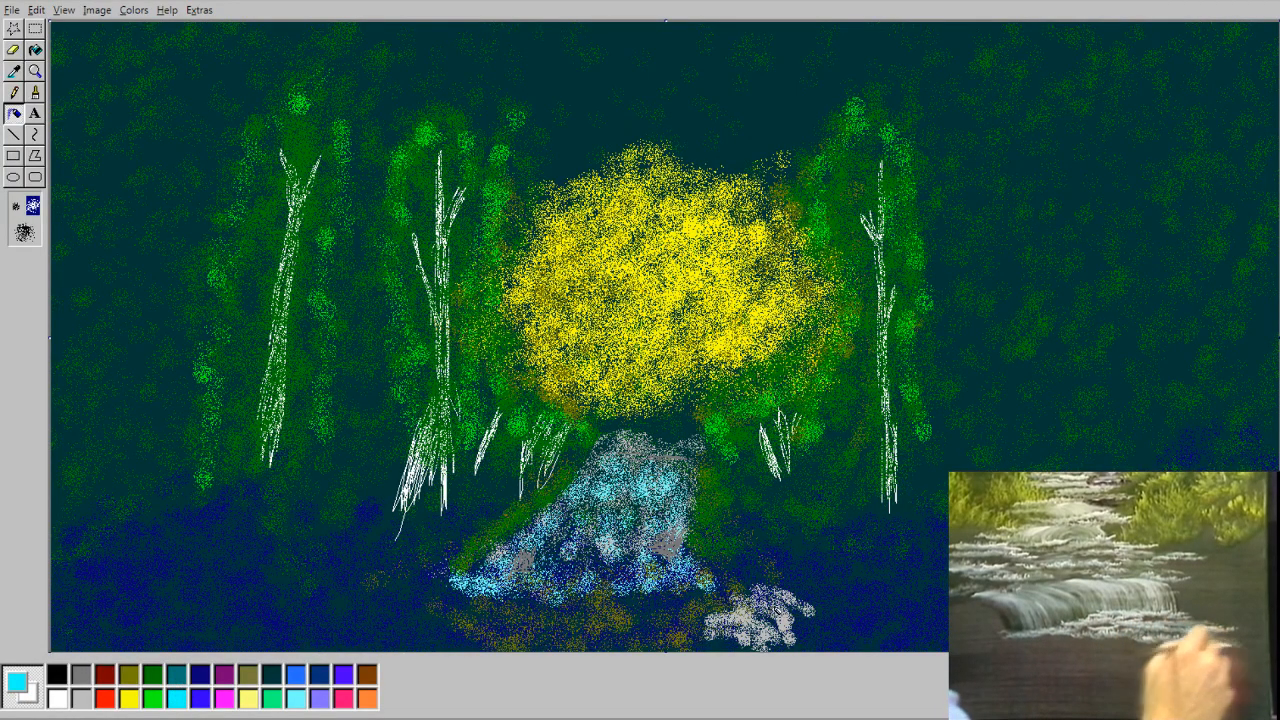
left_click(22, 236)
mouse_move(772, 632)
left_mouse_down()
mouse_move(765, 602)
mouse_move(790, 610)
mouse_move(726, 612)
mouse_move(790, 605)
mouse_move(798, 627)
left_mouse_up()
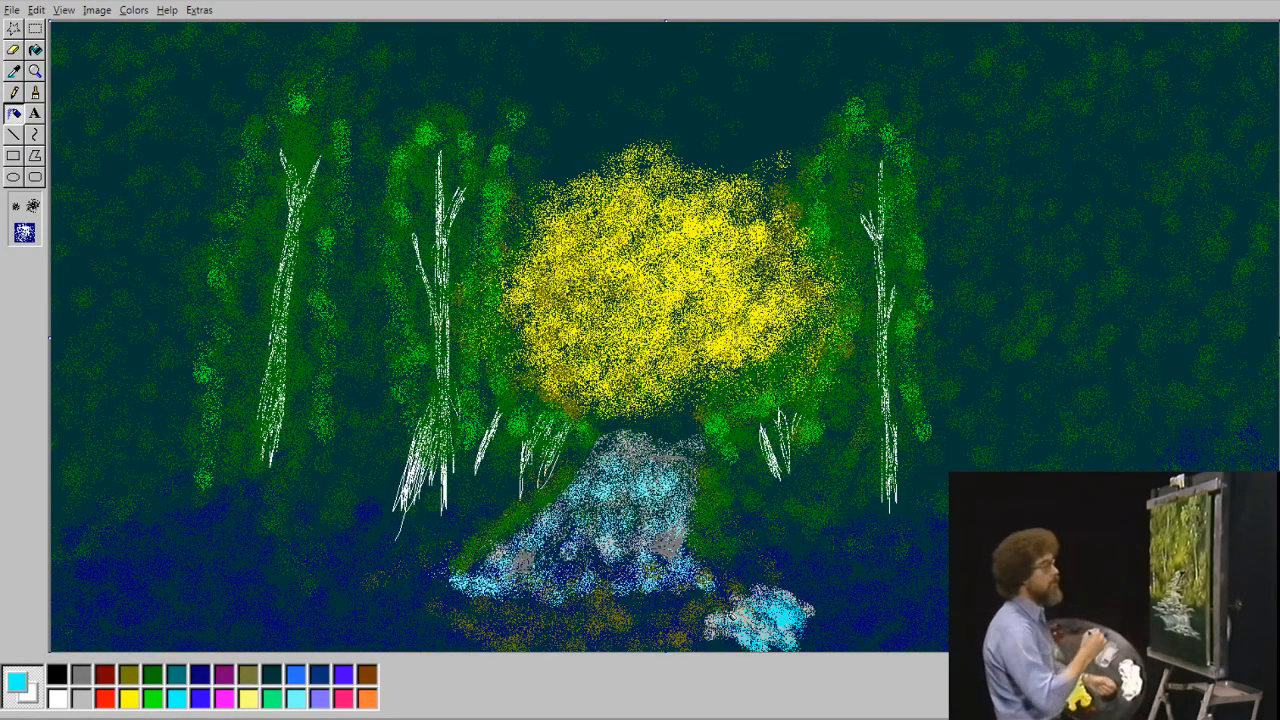
left_click(200, 675)
mouse_move(797, 615)
left_mouse_down()
mouse_move(829, 573)
mouse_move(785, 640)
mouse_move(742, 641)
left_mouse_up()
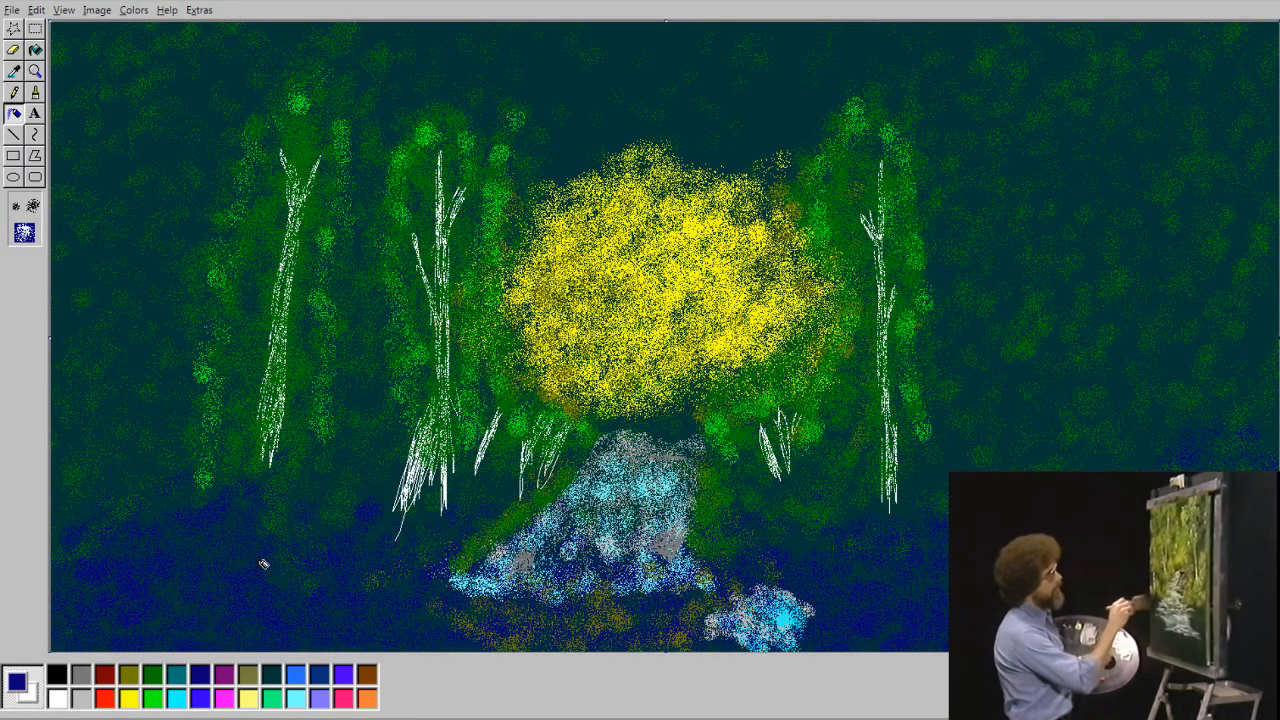
Spray a rising olive bank to the right of the waterfall, running past the foot of the right tree.
left_click(271, 675)
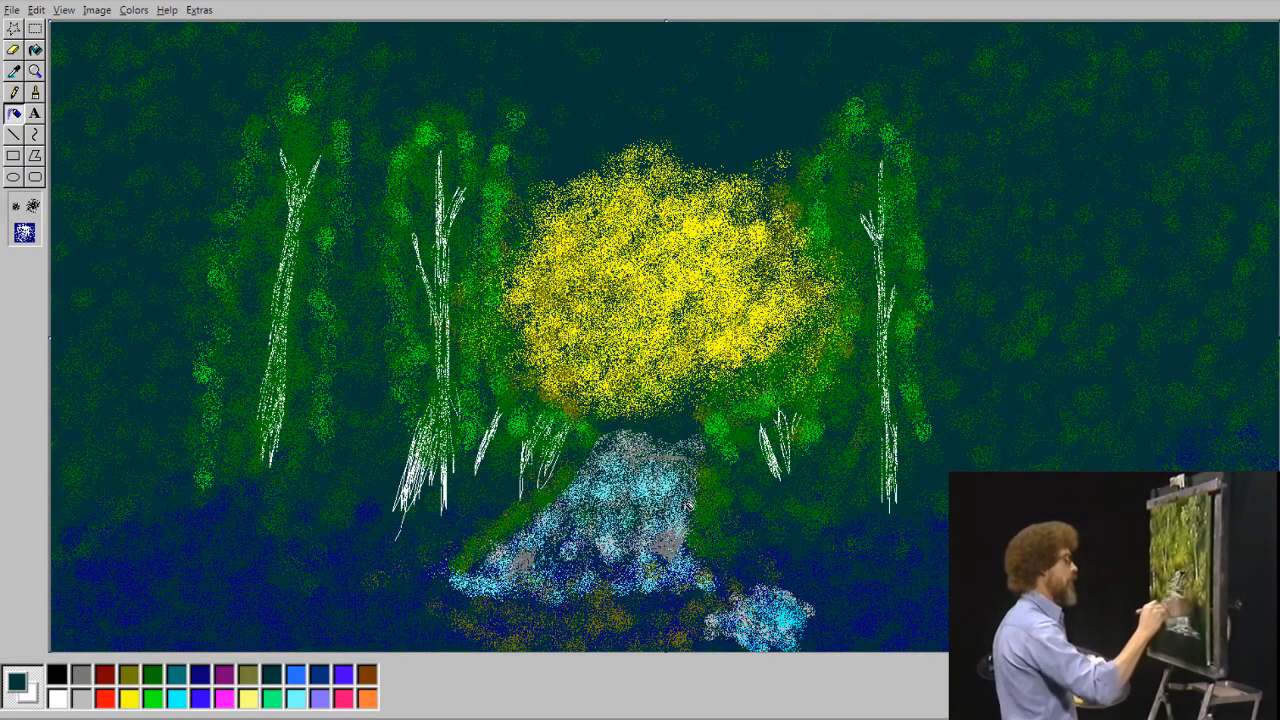
left_click(129, 676)
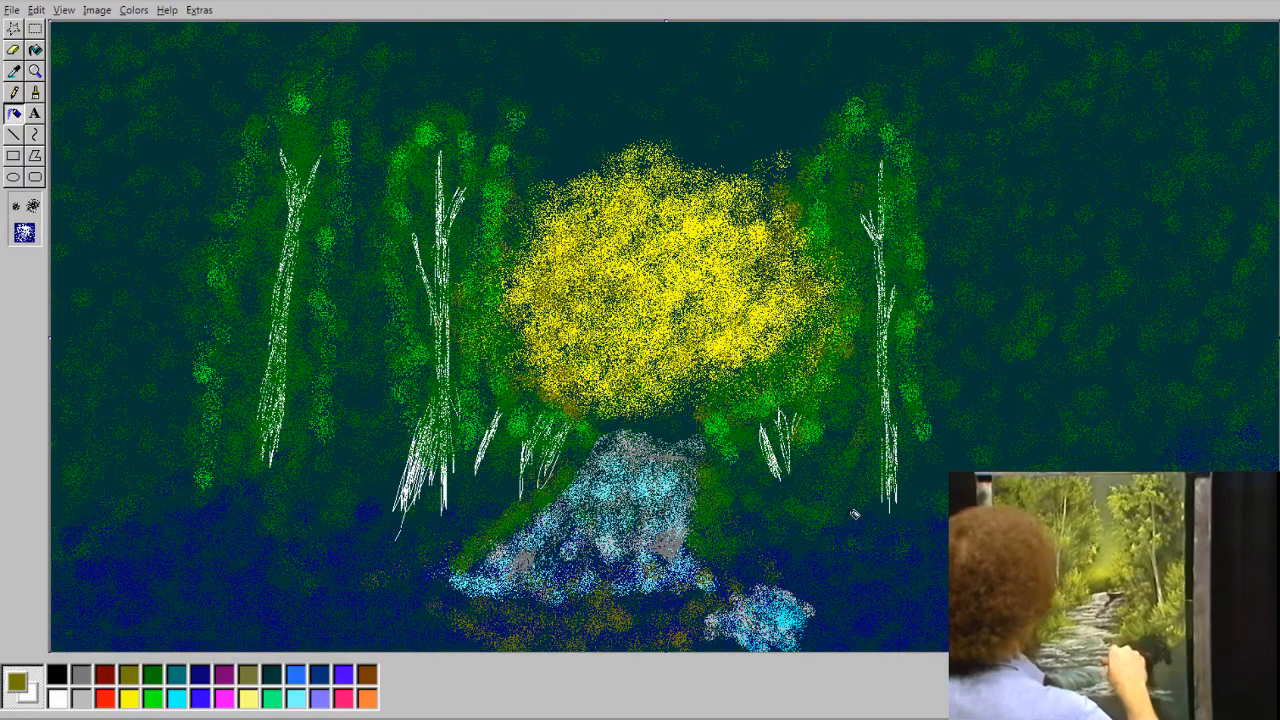
mouse_move(800, 546)
left_mouse_down()
mouse_move(829, 510)
mouse_move(935, 500)
left_mouse_up()
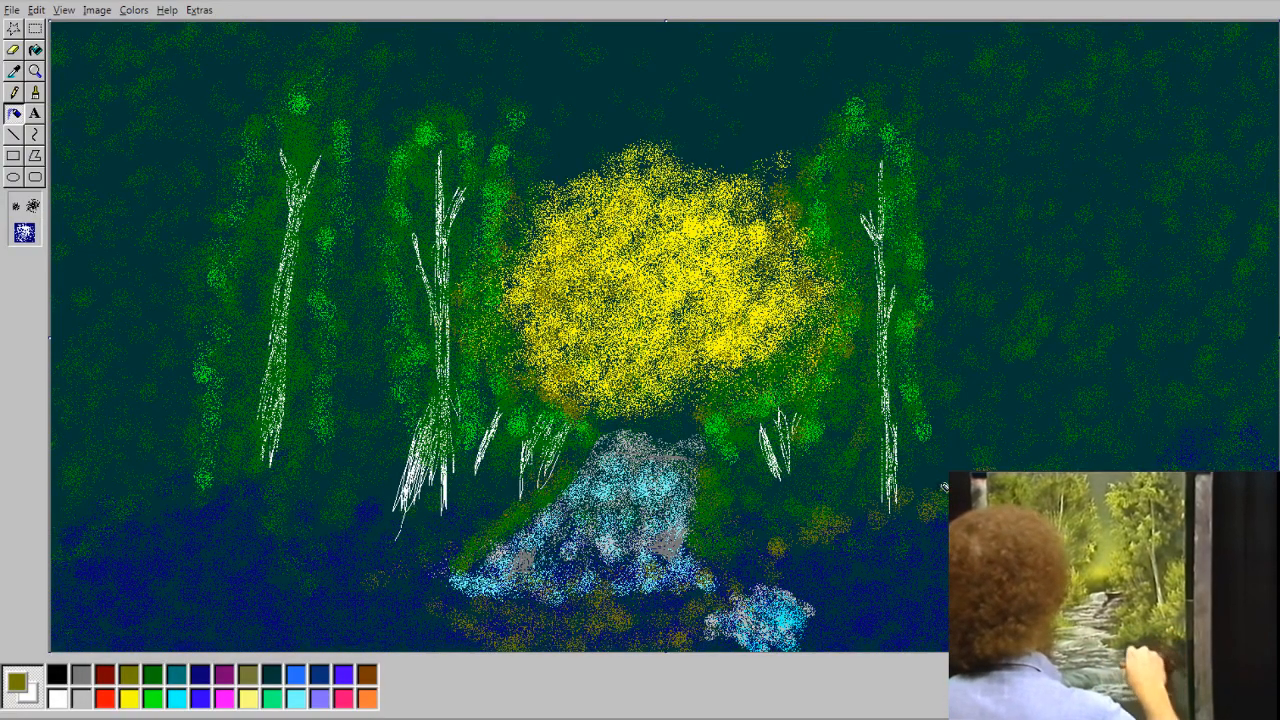
mouse_move(748, 542)
left_mouse_down()
mouse_move(830, 482)
mouse_move(950, 510)
mouse_move(950, 495)
mouse_move(1030, 467)
mouse_move(936, 463)
mouse_move(884, 546)
mouse_move(932, 525)
left_mouse_up()
mouse_move(1055, 445)
left_mouse_down()
mouse_move(1030, 465)
mouse_move(985, 455)
mouse_move(1025, 435)
mouse_move(1055, 450)
left_mouse_up()
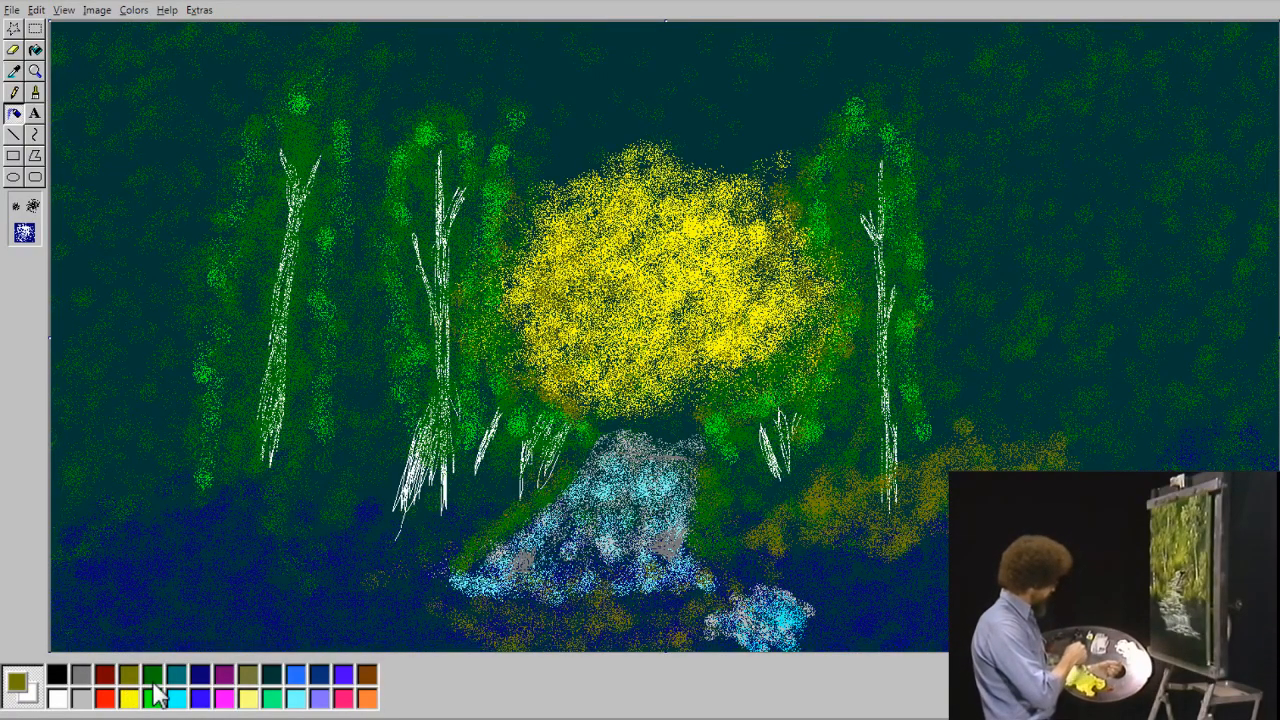
Extend the olive bank slightly and spray a tall dark green tree shape near the far right of the forest.
left_click(273, 677)
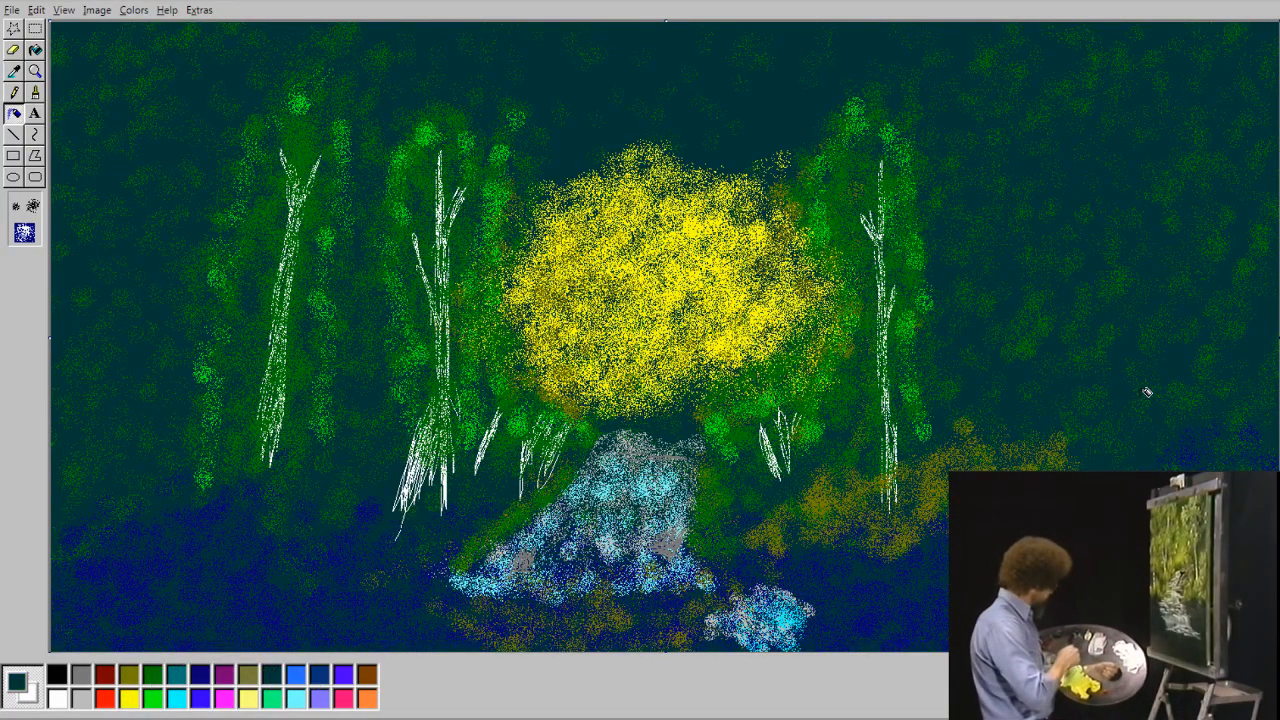
left_click(136, 675)
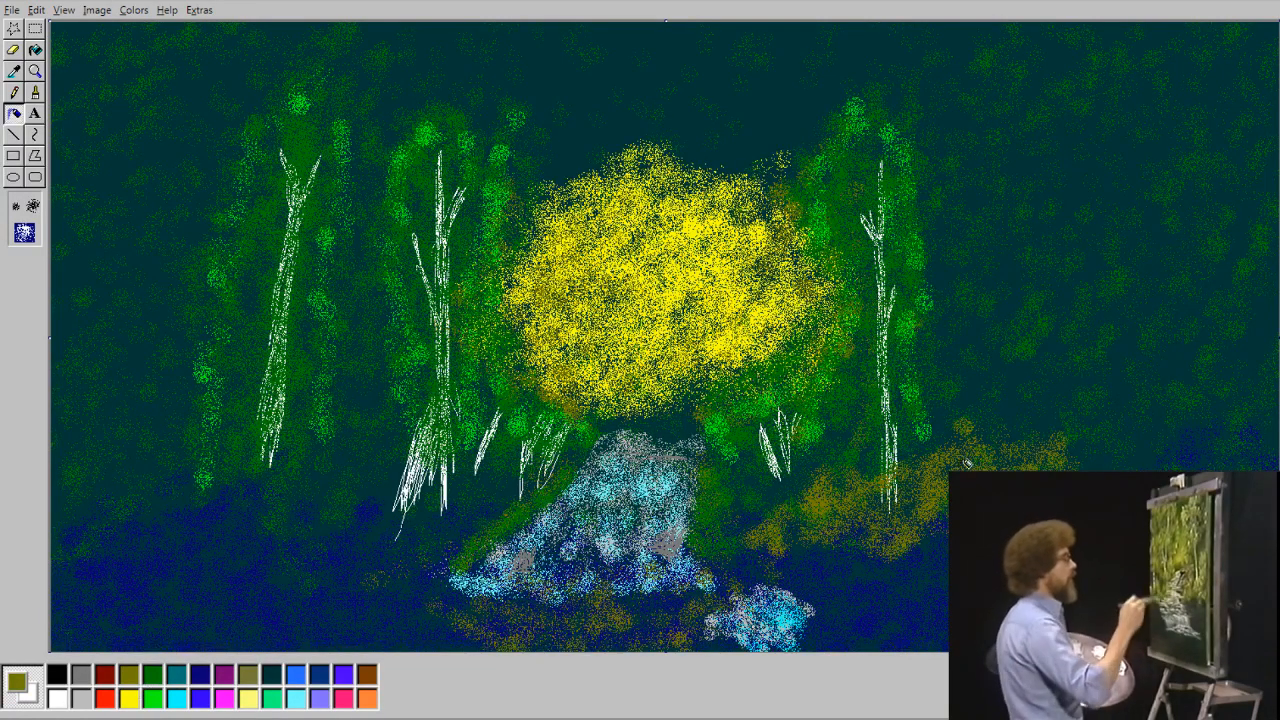
left_click(152, 675)
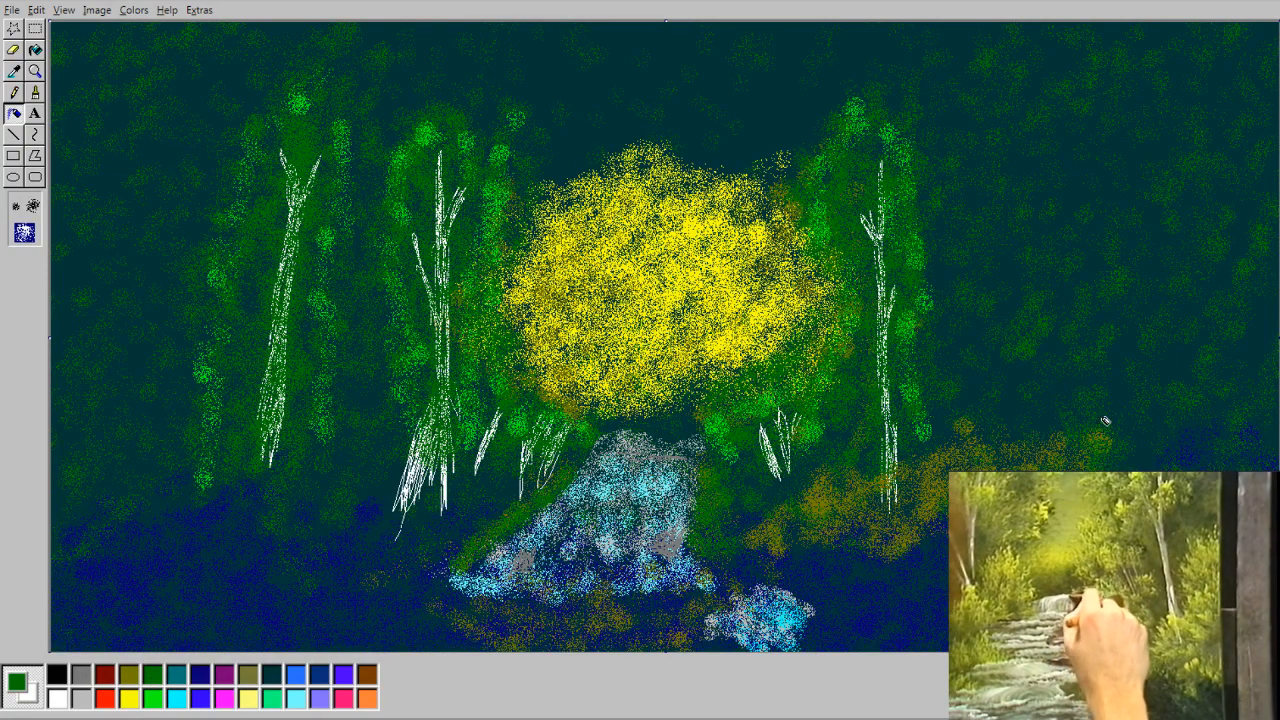
mouse_move(1093, 404)
left_mouse_down()
mouse_move(1109, 344)
mouse_move(1109, 290)
mouse_move(1089, 259)
left_mouse_up()
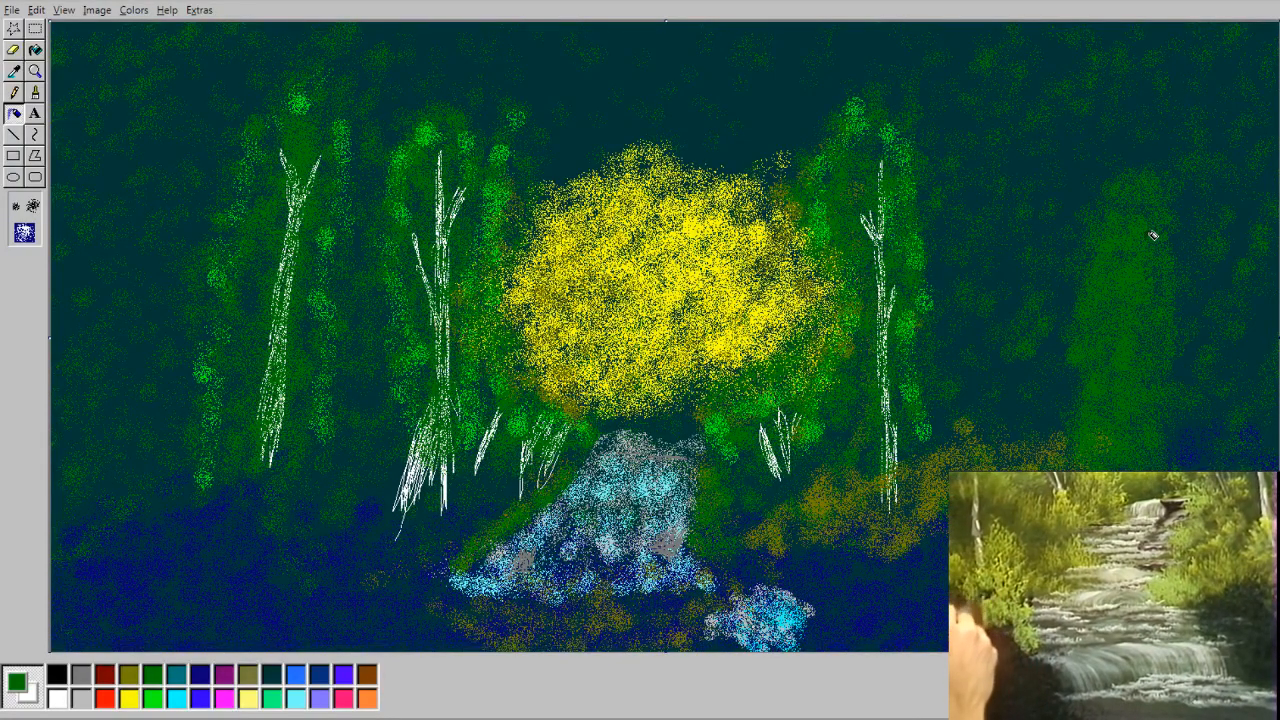
Draw a forked white trunk with a small side branch inside the far-right green tree using the Pencil.
left_click(60, 700)
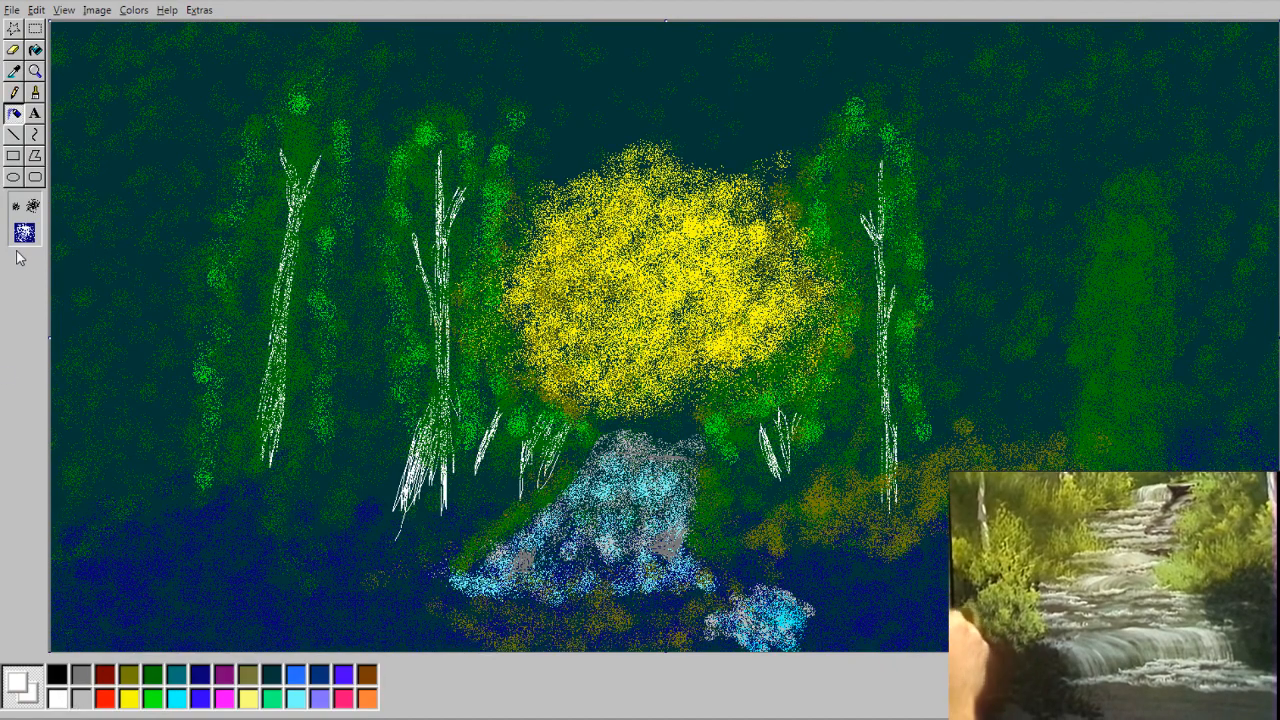
left_click(14, 92)
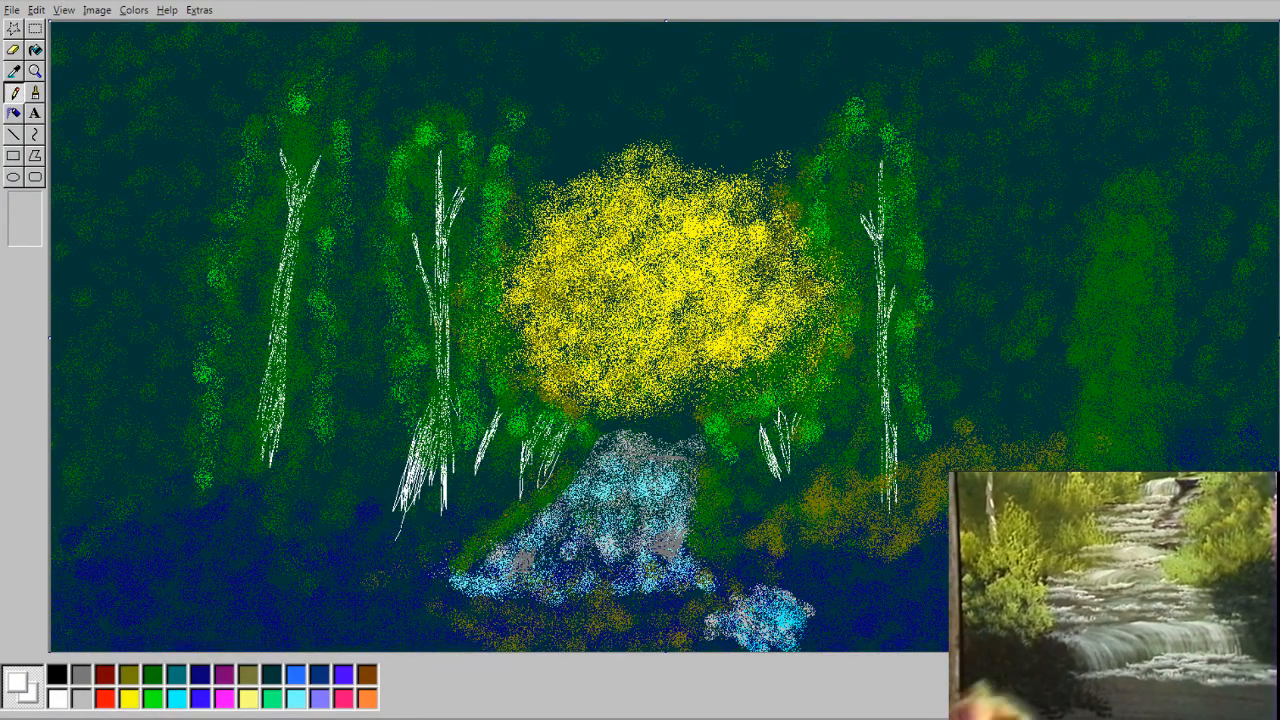
mouse_move(1125, 425)
left_mouse_down()
mouse_move(1136, 339)
mouse_move(1138, 393)
mouse_move(1135, 405)
mouse_move(1136, 282)
mouse_move(1121, 286)
mouse_move(1114, 248)
mouse_move(1140, 284)
mouse_move(1148, 244)
left_mouse_up()
mouse_move(1116, 380)
left_mouse_down()
mouse_move(1106, 346)
mouse_move(1116, 372)
left_mouse_up()
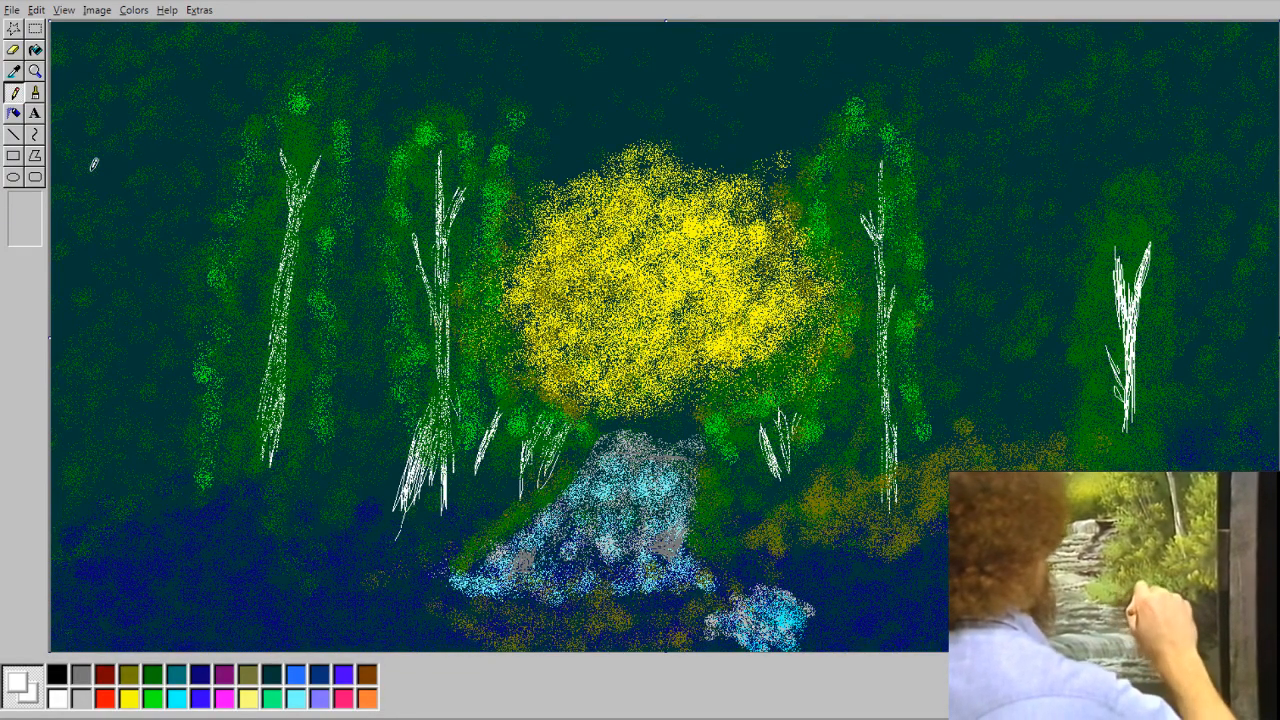
Soften the far-right white trunk with large dark green spray.
left_click(14, 113)
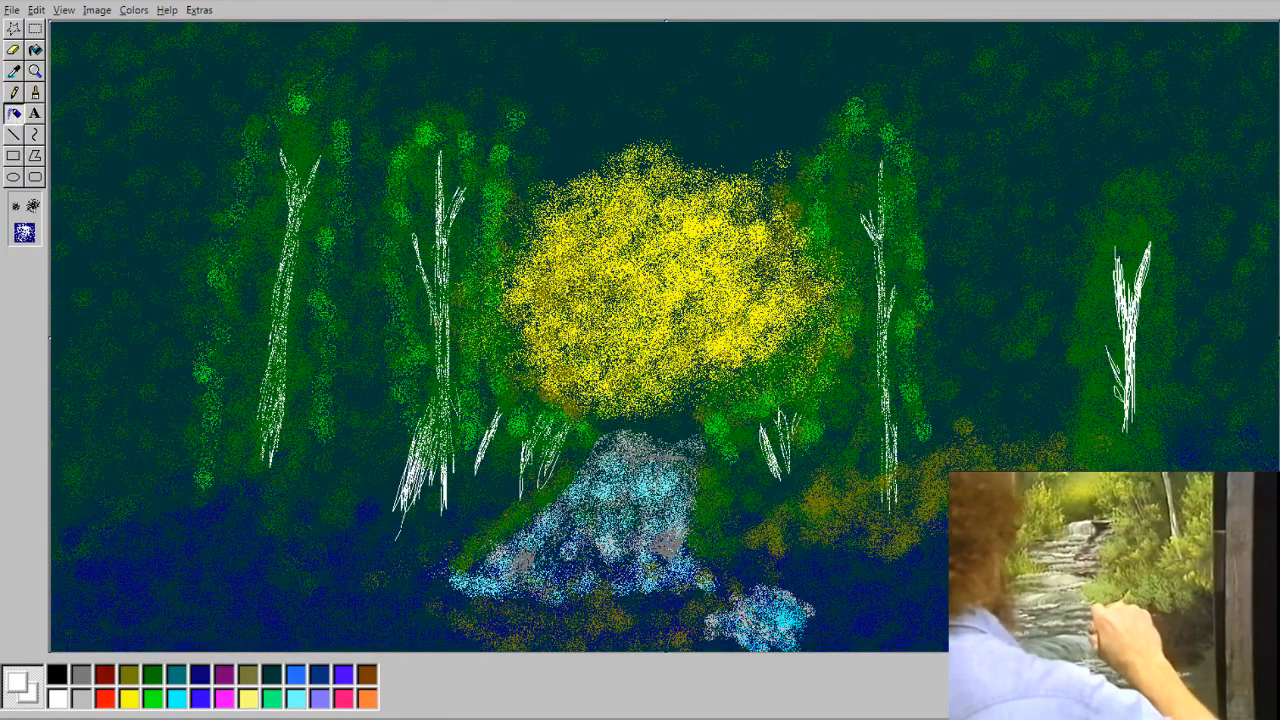
left_click(157, 676)
mouse_move(1120, 318)
left_mouse_down()
mouse_move(1140, 276)
mouse_move(1118, 286)
mouse_move(1155, 257)
left_mouse_up()
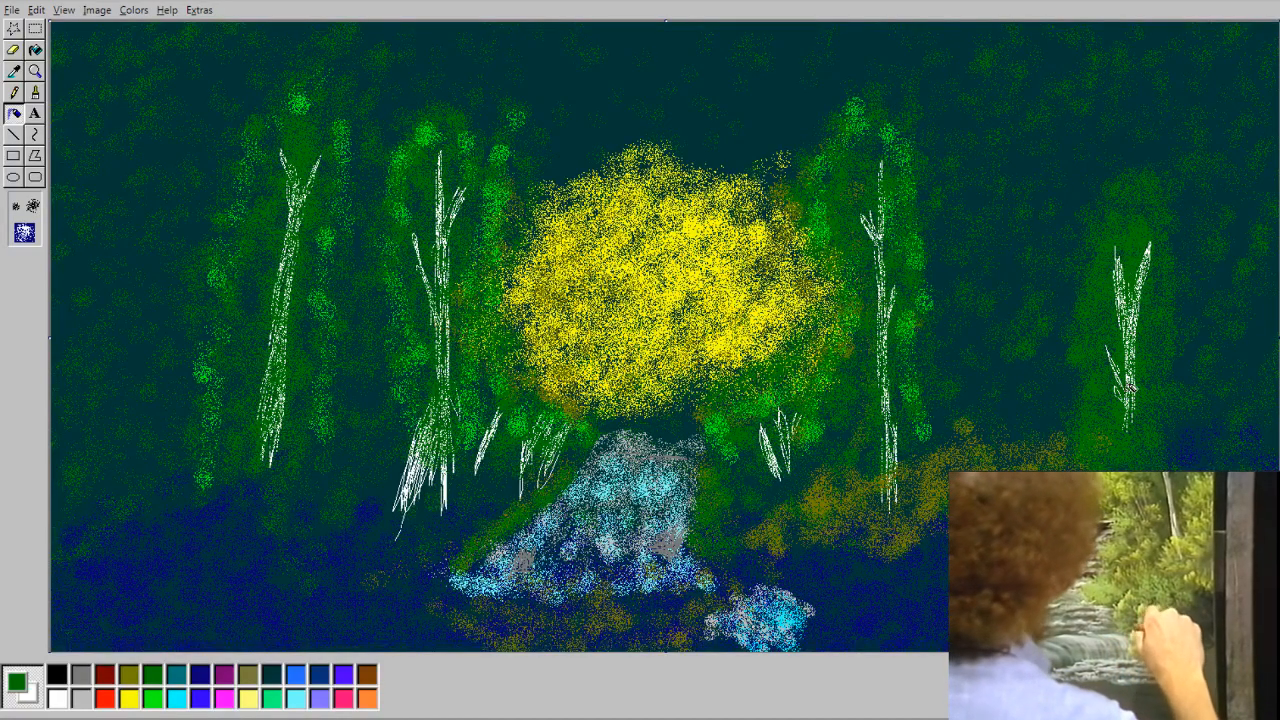
Spray olive ground from the base of the far-right tree to the canvas edge, and select dark green as the paint colour.
left_click(133, 672)
mouse_move(1168, 442)
left_mouse_down()
mouse_move(1140, 446)
mouse_move(1143, 423)
mouse_move(1225, 452)
mouse_move(1238, 393)
mouse_move(1226, 352)
mouse_move(1203, 456)
mouse_move(1251, 457)
mouse_move(1267, 392)
left_mouse_up()
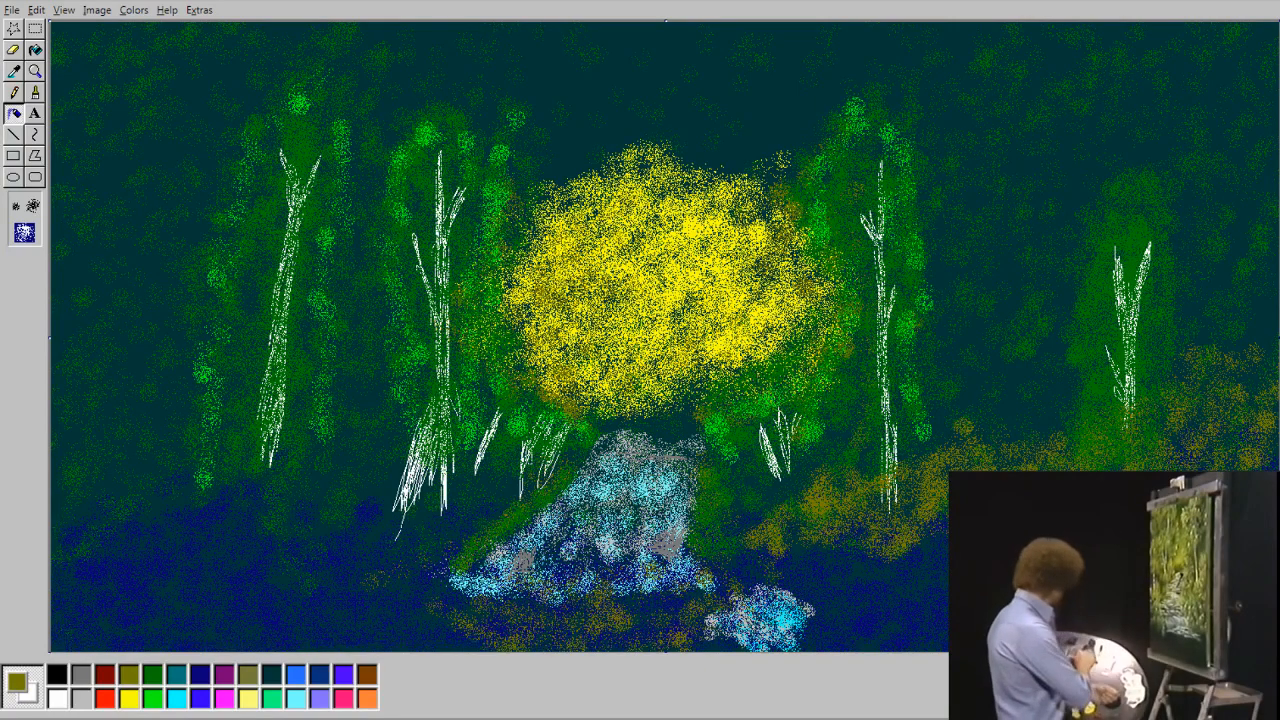
left_click(152, 676)
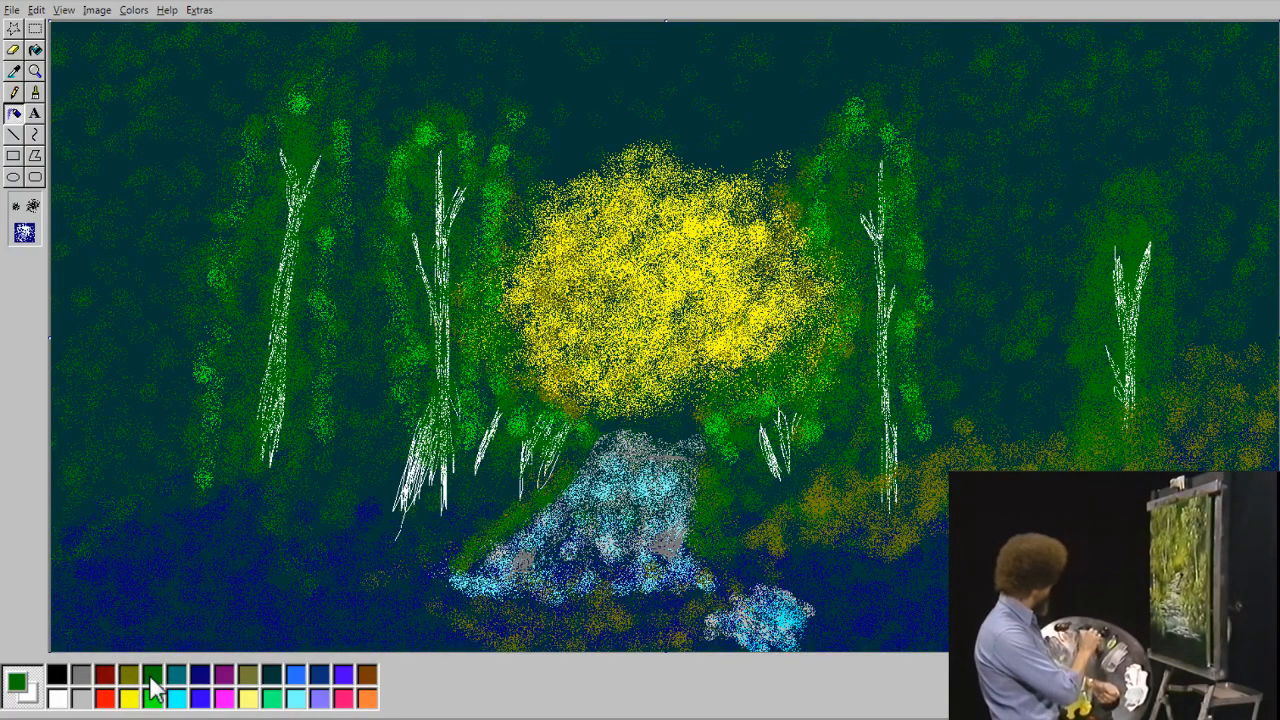
Spray dark green bushes between the two right-hand trees and draw two grey rocks beside the small pool with the Pencil.
mouse_move(915, 369)
left_mouse_down()
mouse_move(977, 363)
mouse_move(960, 410)
left_mouse_up()
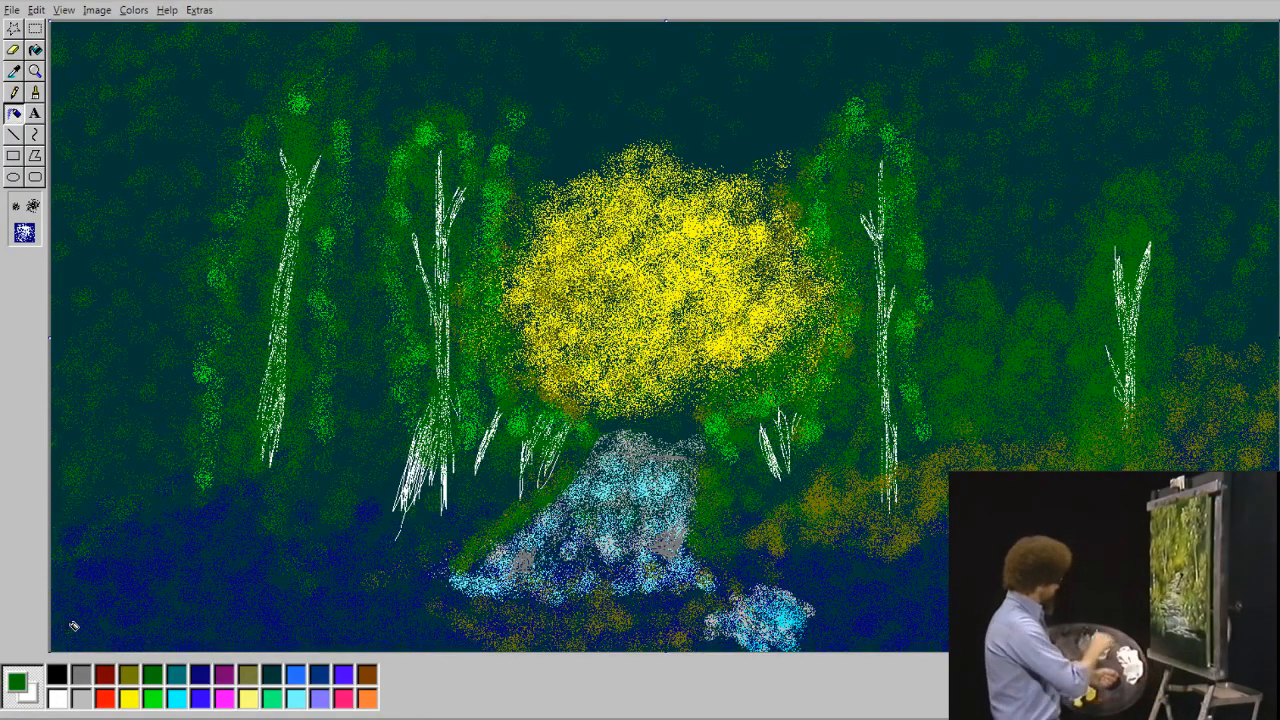
left_click(84, 676)
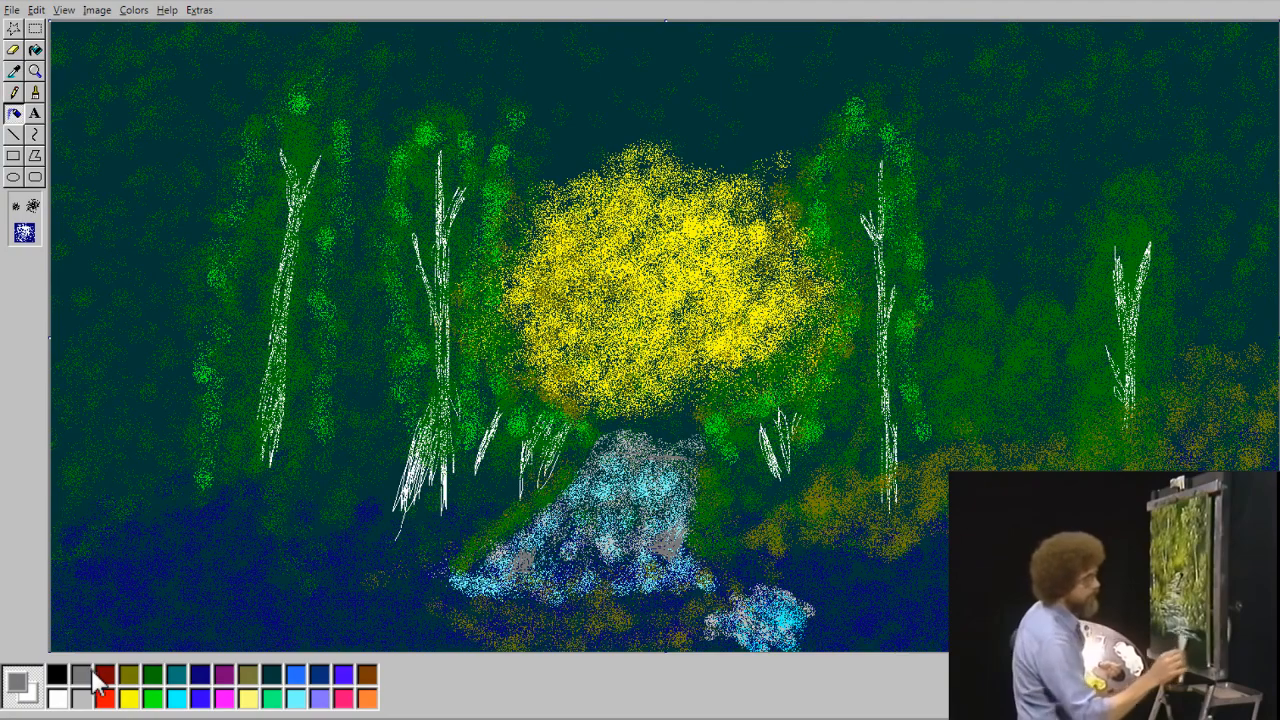
left_click(33, 206)
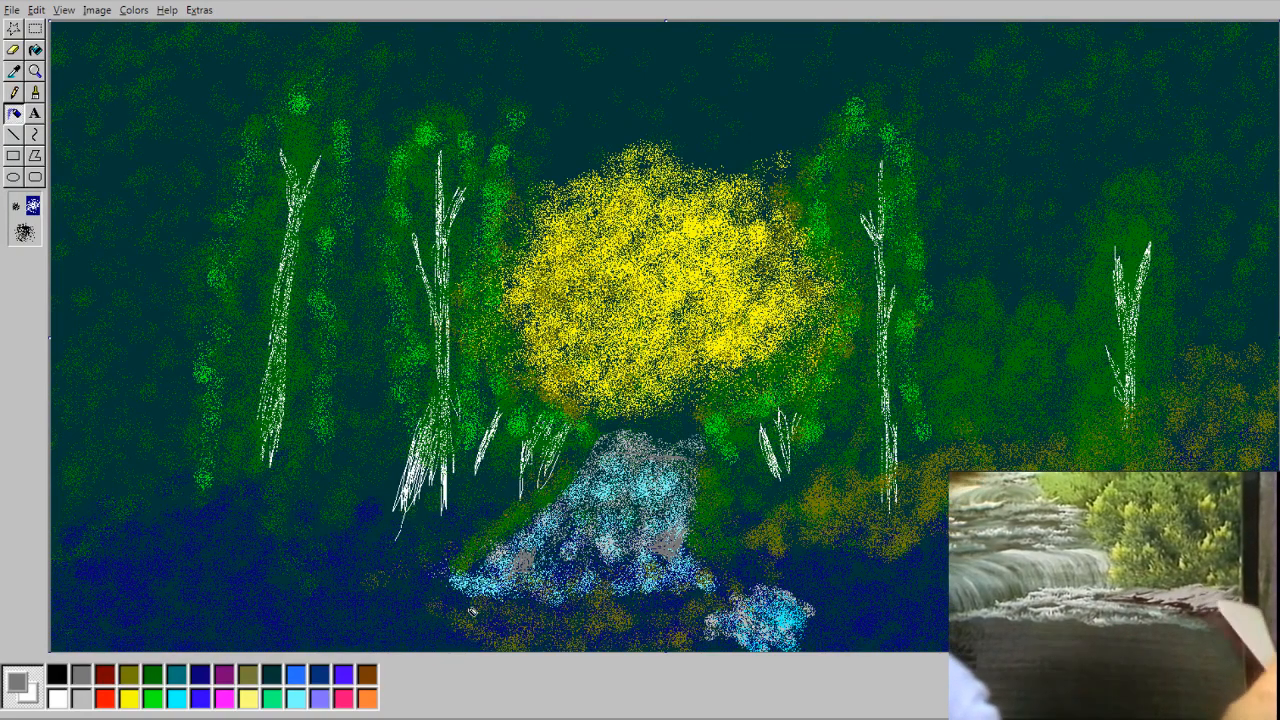
left_click(20, 93)
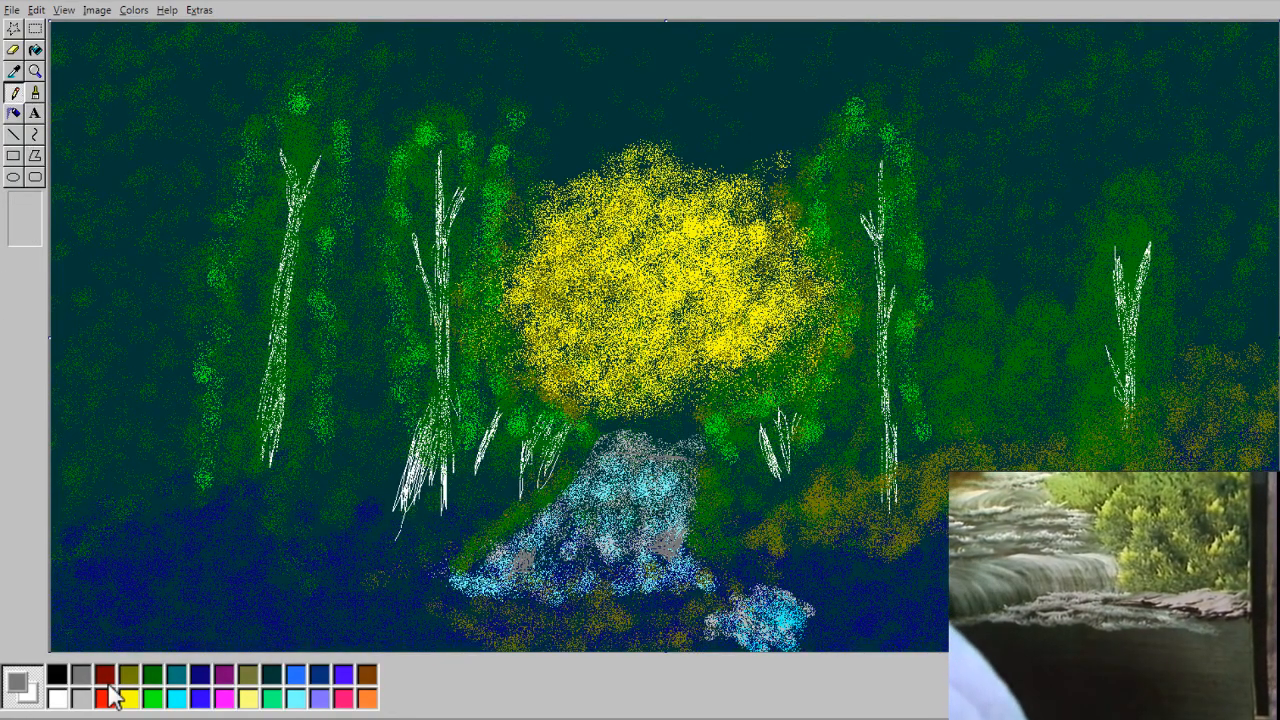
mouse_move(801, 590)
left_mouse_down()
mouse_move(868, 566)
mouse_move(844, 576)
mouse_move(842, 563)
left_mouse_up()
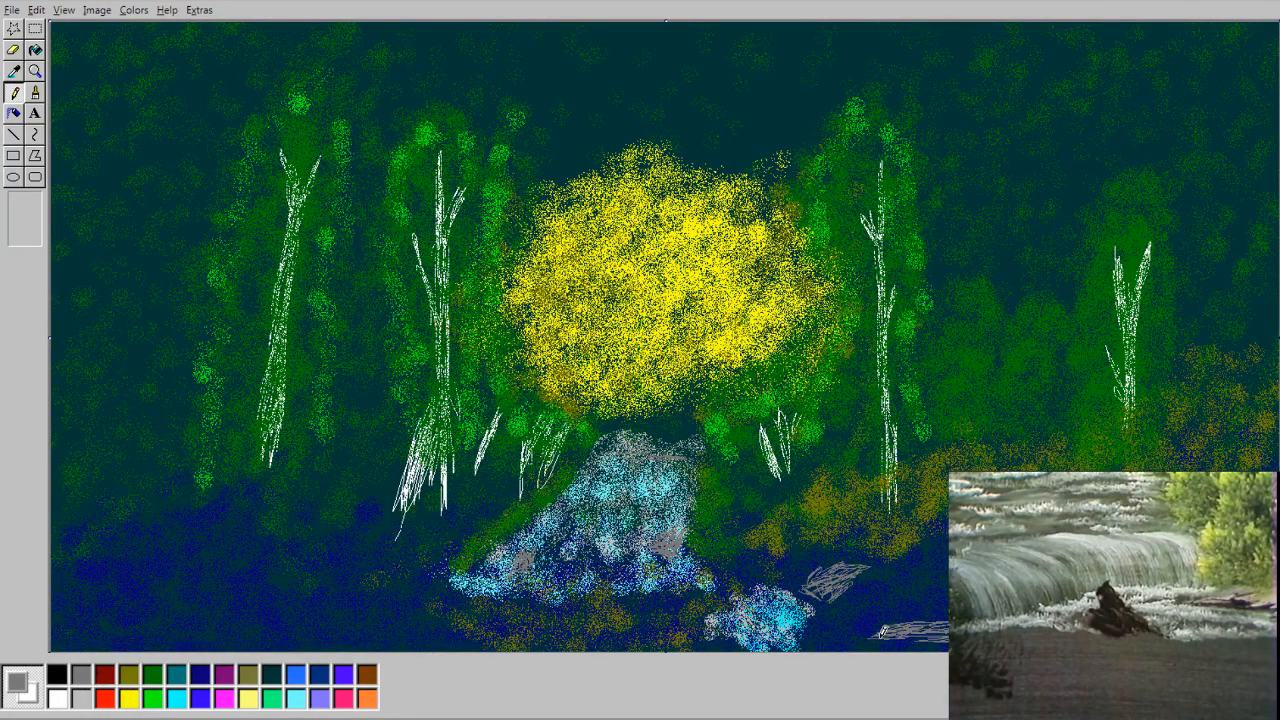
Spray large grey and cyan water around the lower grey rock near the bottom right of the river.
left_click(16, 115)
left_click(22, 232)
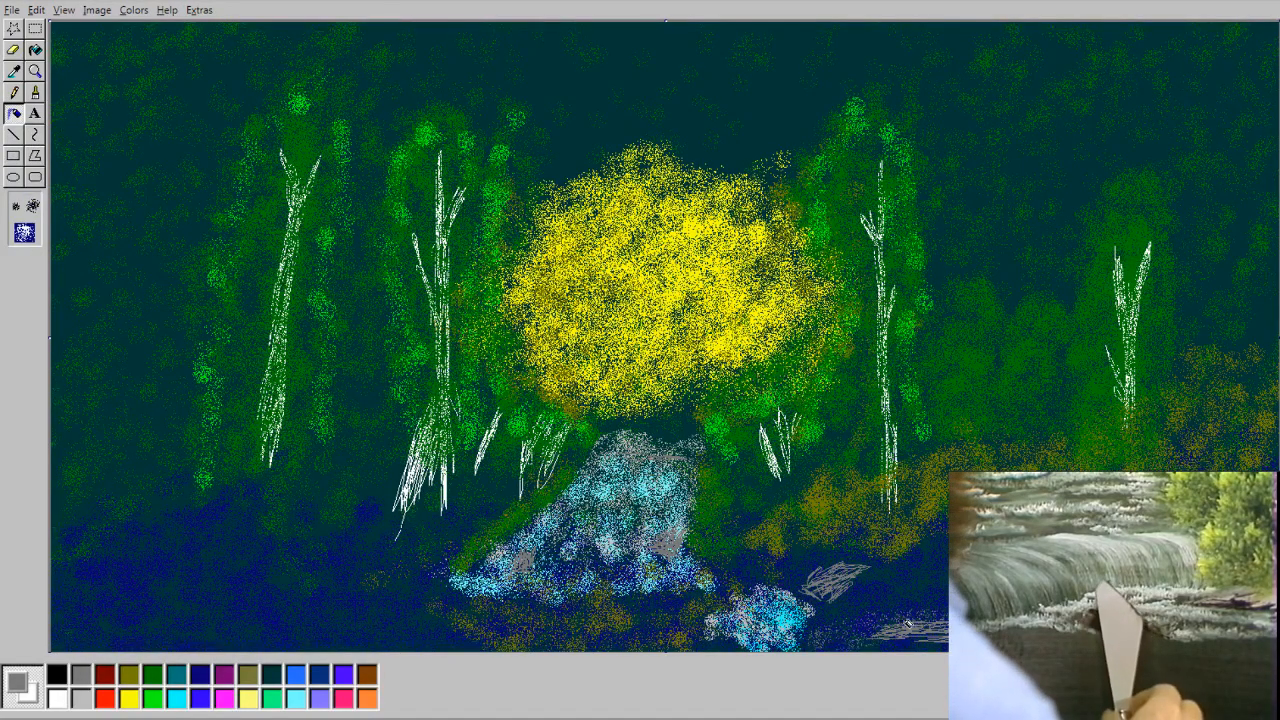
mouse_move(908, 623)
left_mouse_down()
mouse_move(850, 638)
mouse_move(868, 621)
mouse_move(912, 618)
left_mouse_up()
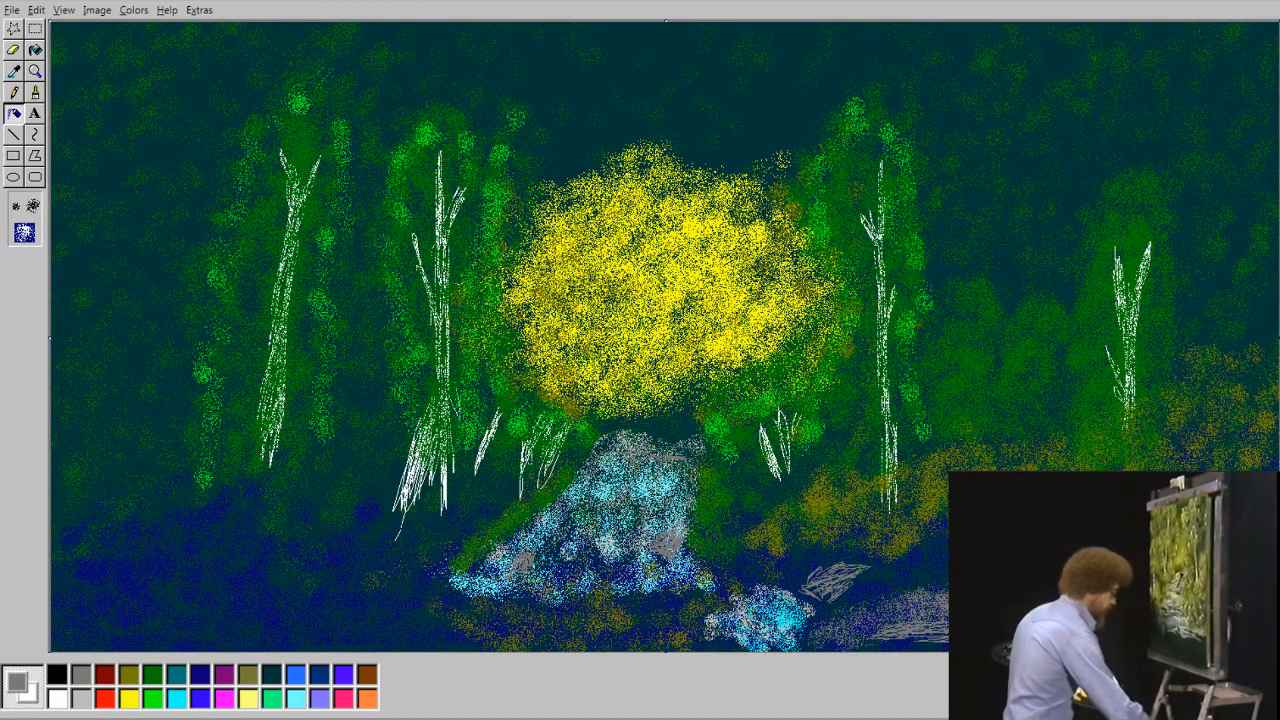
left_click(176, 698)
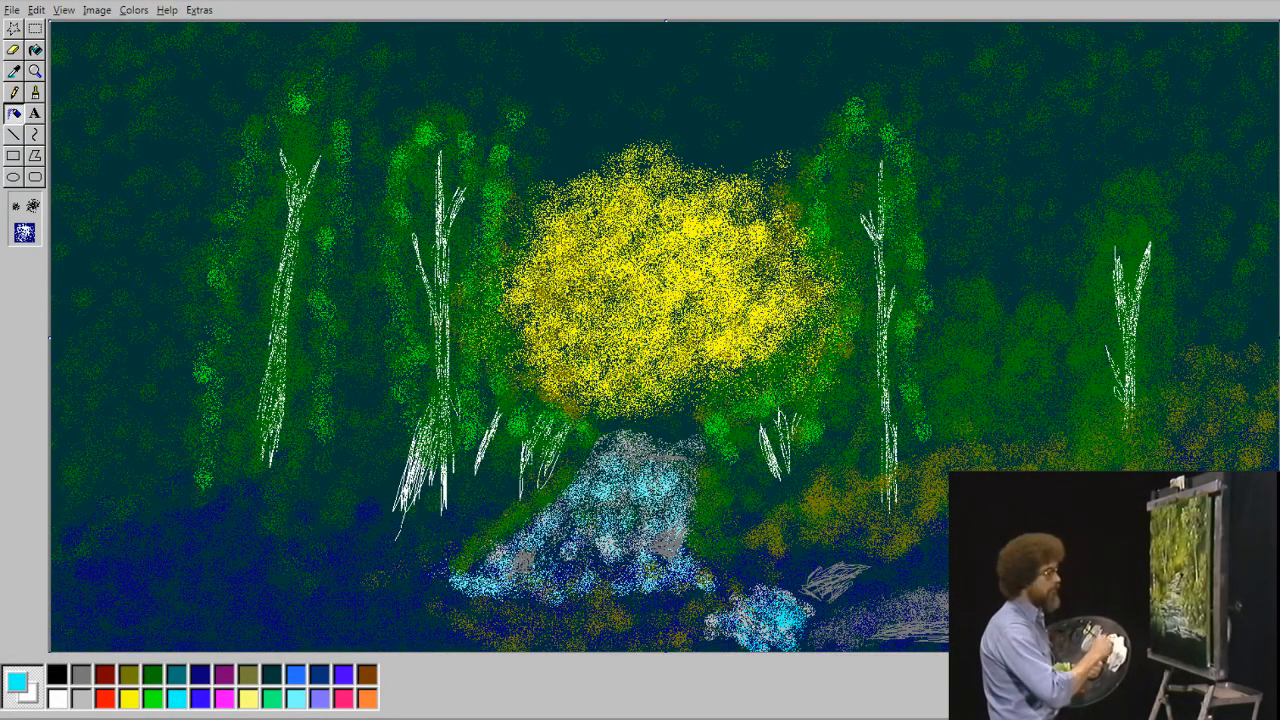
left_click_drag(925, 602, 937, 607)
left_click_drag(824, 636, 915, 608)
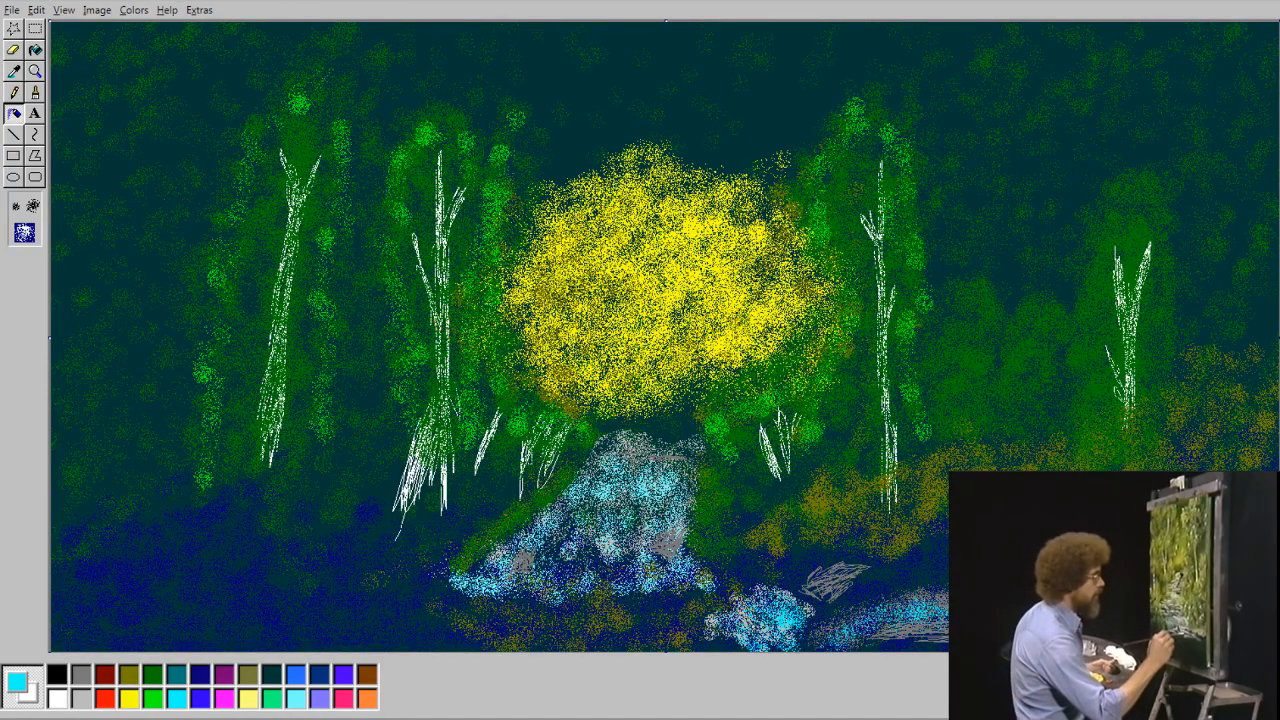
Darken the small pool's edge with navy spray and add yellow highlights to the bottom olive bank.
left_click(205, 698)
left_click(203, 675)
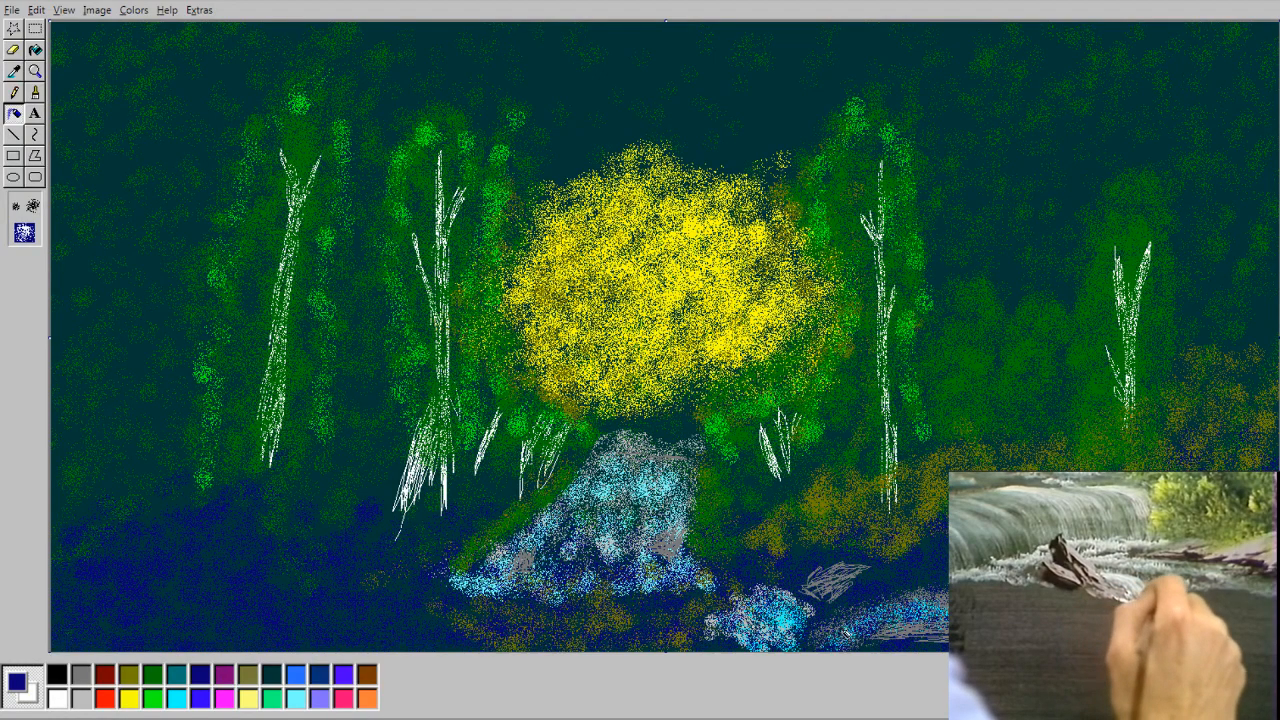
left_click_drag(818, 580, 722, 628)
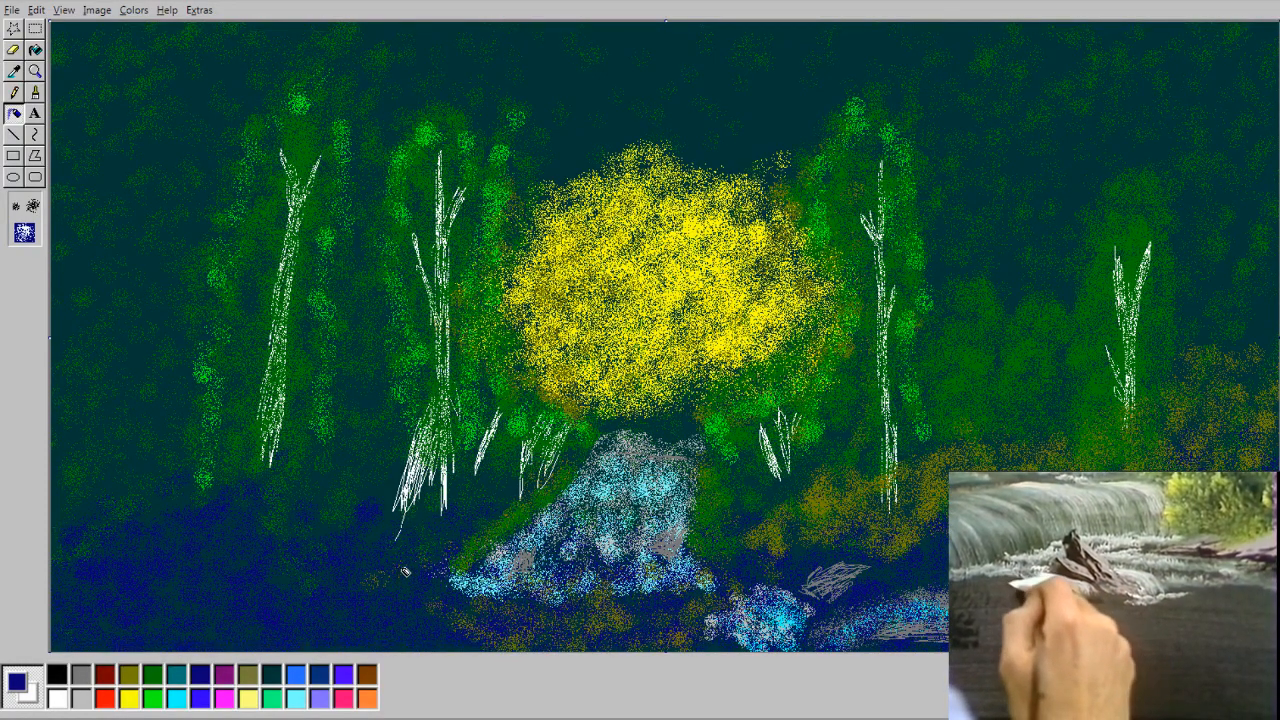
left_click(131, 698)
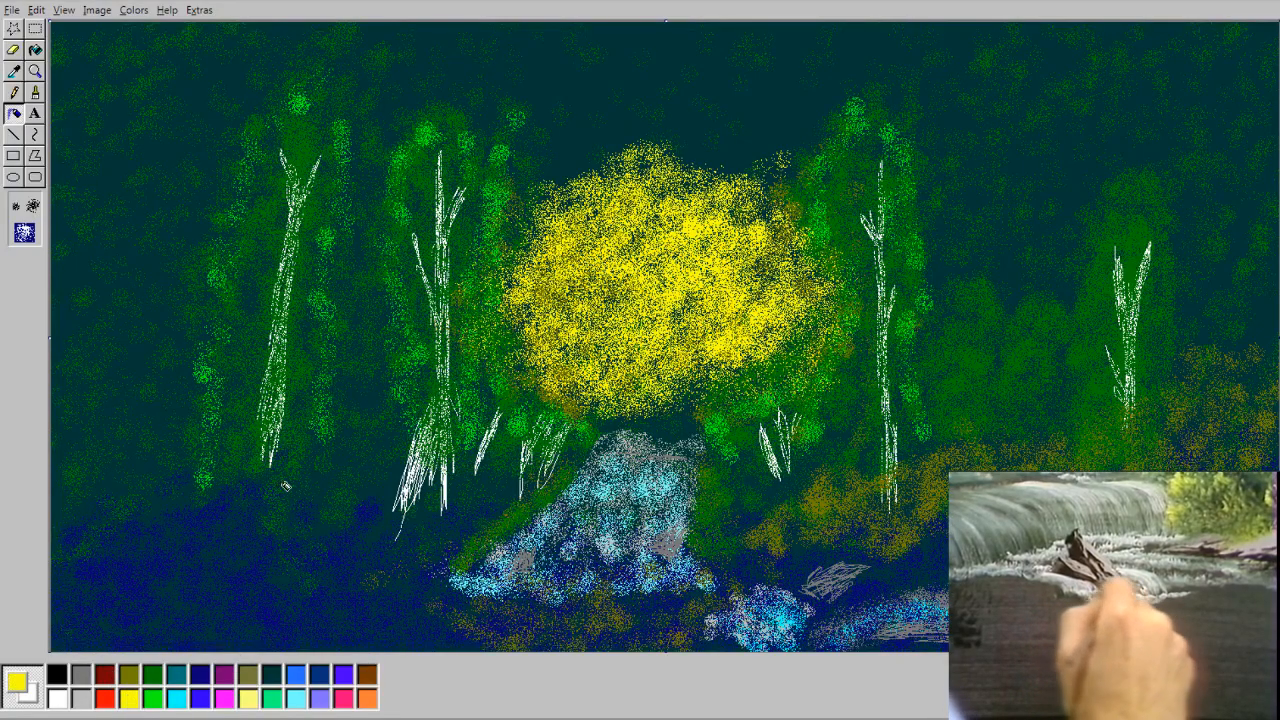
mouse_move(524, 619)
left_mouse_down()
mouse_move(660, 645)
mouse_move(630, 623)
mouse_move(673, 632)
left_mouse_up()
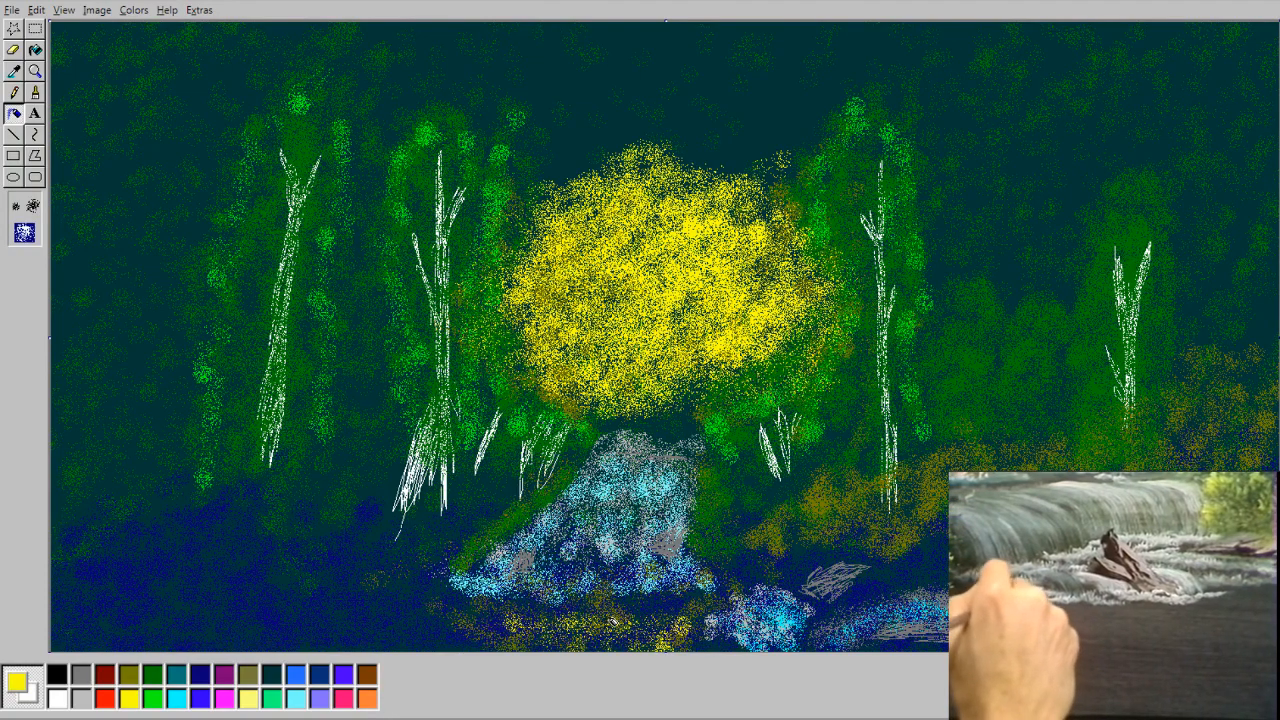
left_click(130, 675)
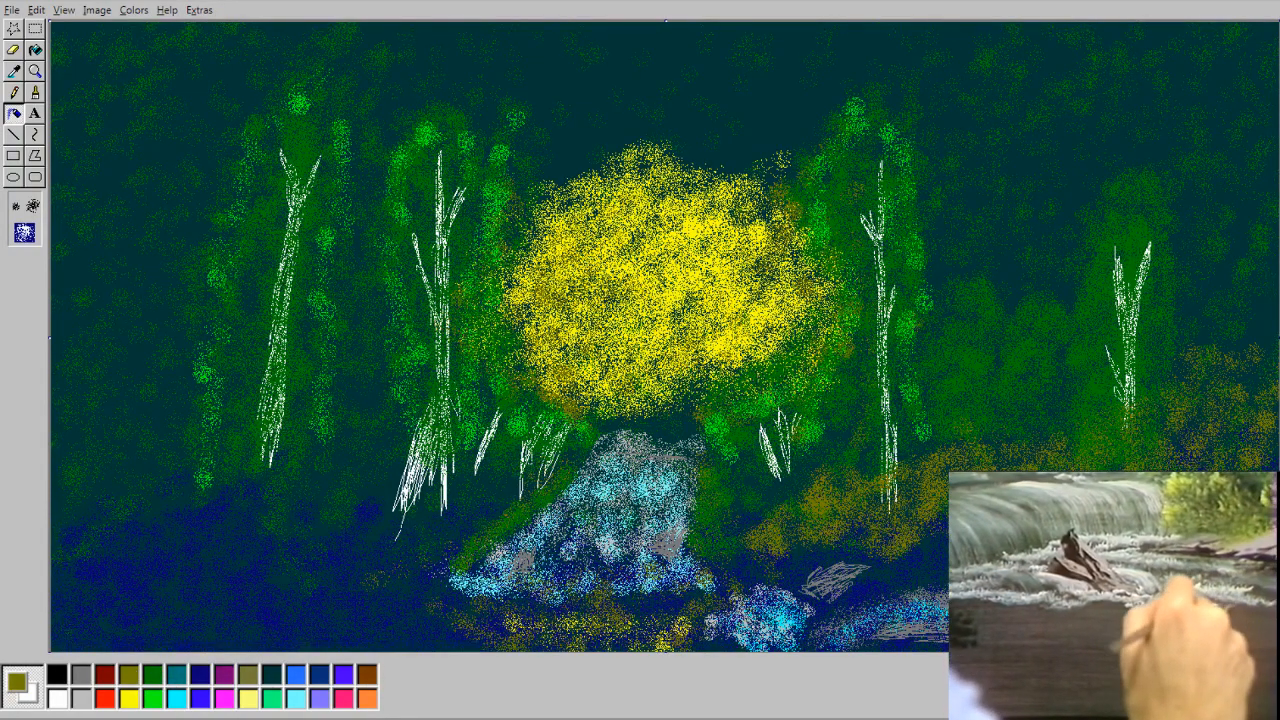
Spray dark green foliage along the far-left forest and add bright green highlights there and on the right-hand bushes.
left_click(152, 675)
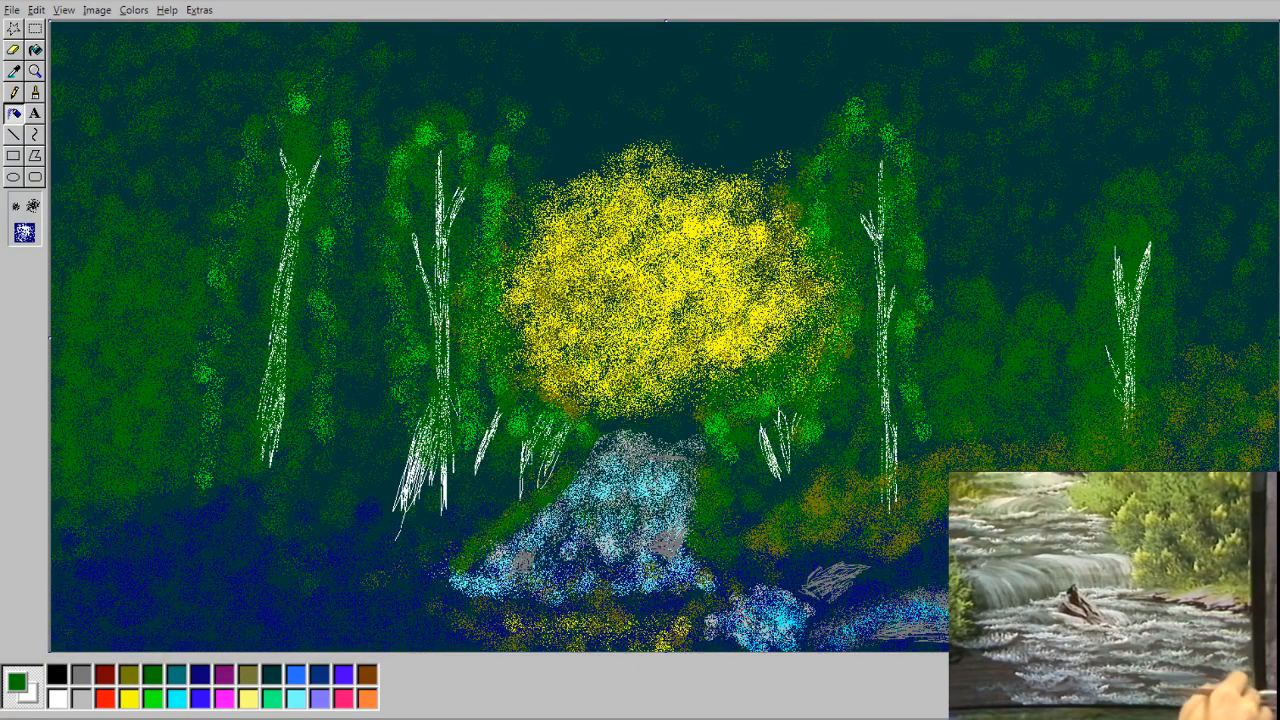
left_click(151, 701)
mouse_move(174, 248)
left_mouse_down()
mouse_move(233, 348)
mouse_move(193, 444)
mouse_move(185, 359)
mouse_move(129, 251)
mouse_move(65, 400)
mouse_move(85, 281)
mouse_move(140, 440)
left_mouse_up()
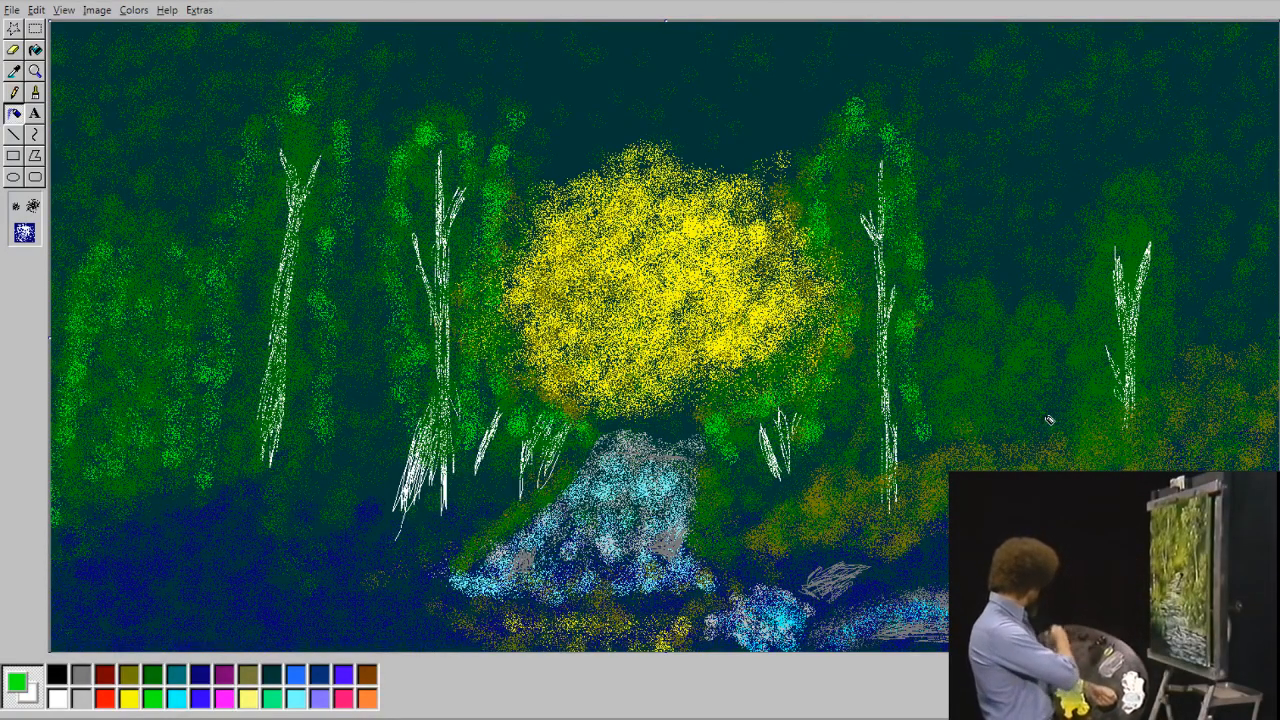
mouse_move(1050, 375)
left_mouse_down()
mouse_move(1077, 360)
mouse_move(1063, 331)
mouse_move(1086, 343)
mouse_move(976, 401)
mouse_move(948, 327)
mouse_move(1017, 365)
mouse_move(1088, 296)
mouse_move(1104, 219)
mouse_move(1129, 191)
mouse_move(1148, 196)
mouse_move(1169, 295)
left_mouse_up()
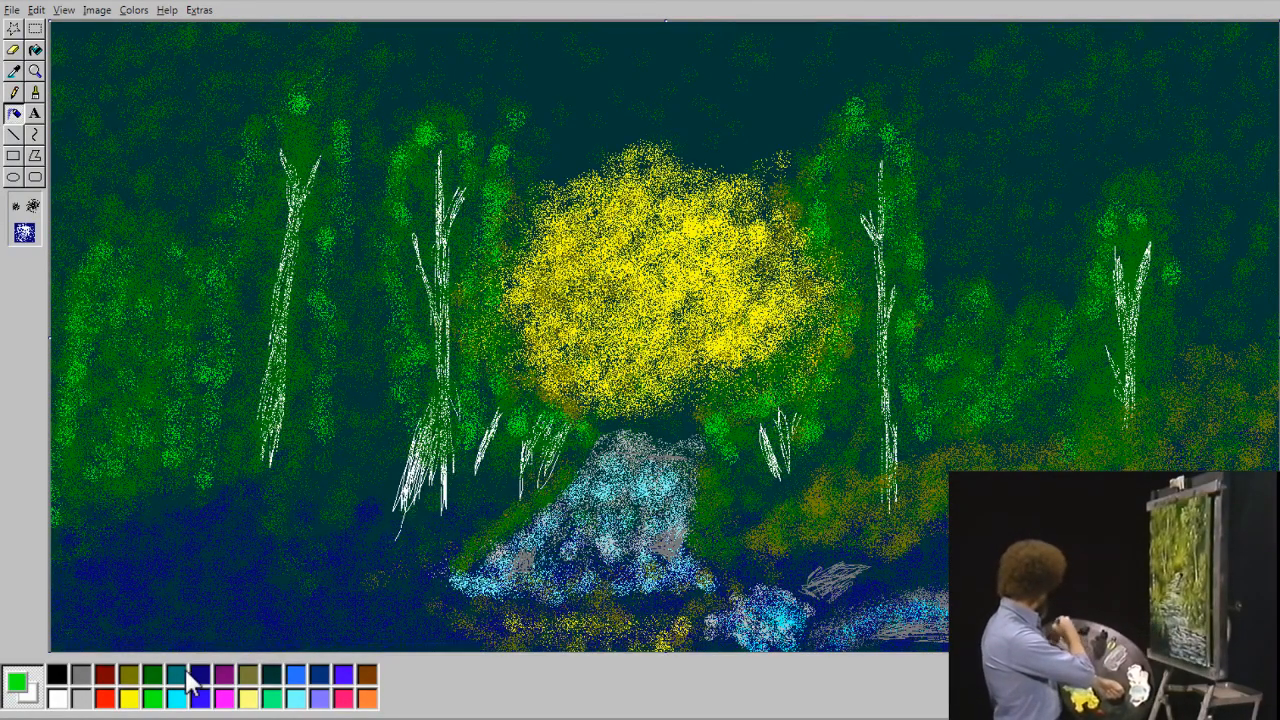
Draw two leaning white trunks at the far left with the Pencil and soften them with dark green spray.
left_click(57, 699)
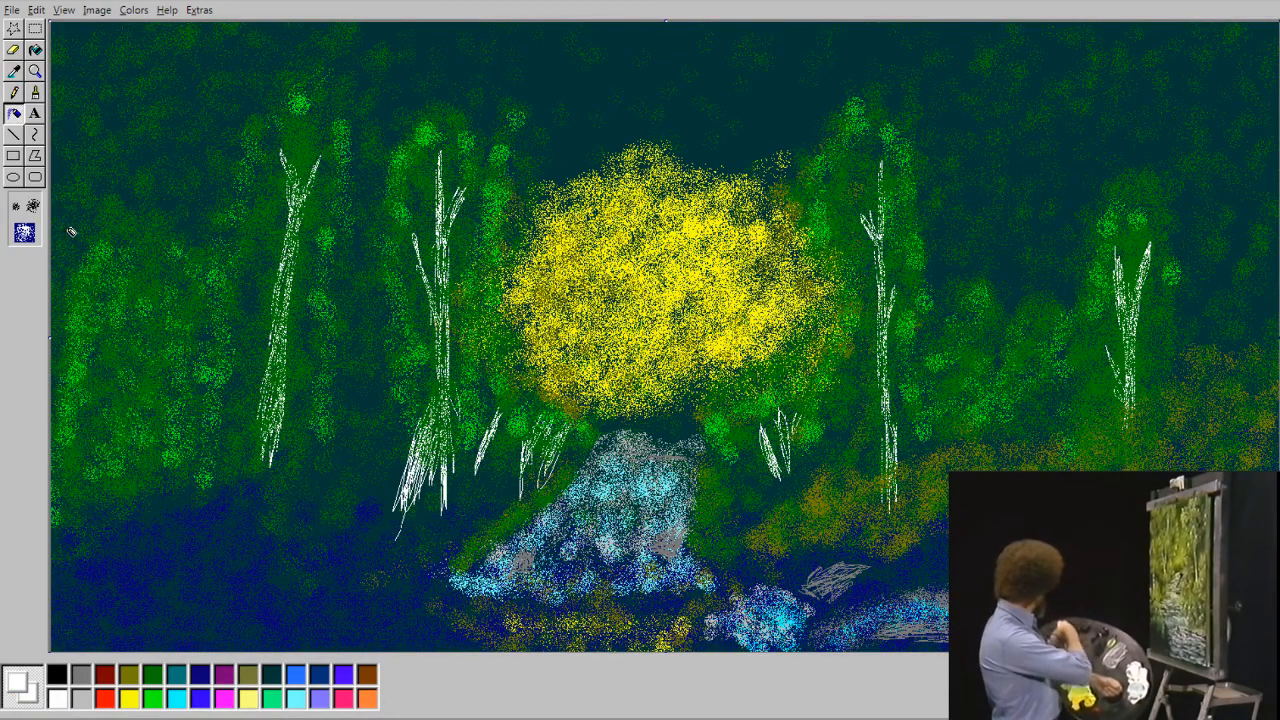
left_click(14, 92)
mouse_move(113, 473)
left_mouse_down()
mouse_move(99, 470)
mouse_move(132, 378)
mouse_move(103, 480)
mouse_move(165, 312)
left_mouse_up()
mouse_move(102, 388)
left_mouse_down()
mouse_move(120, 342)
mouse_move(98, 399)
left_mouse_up()
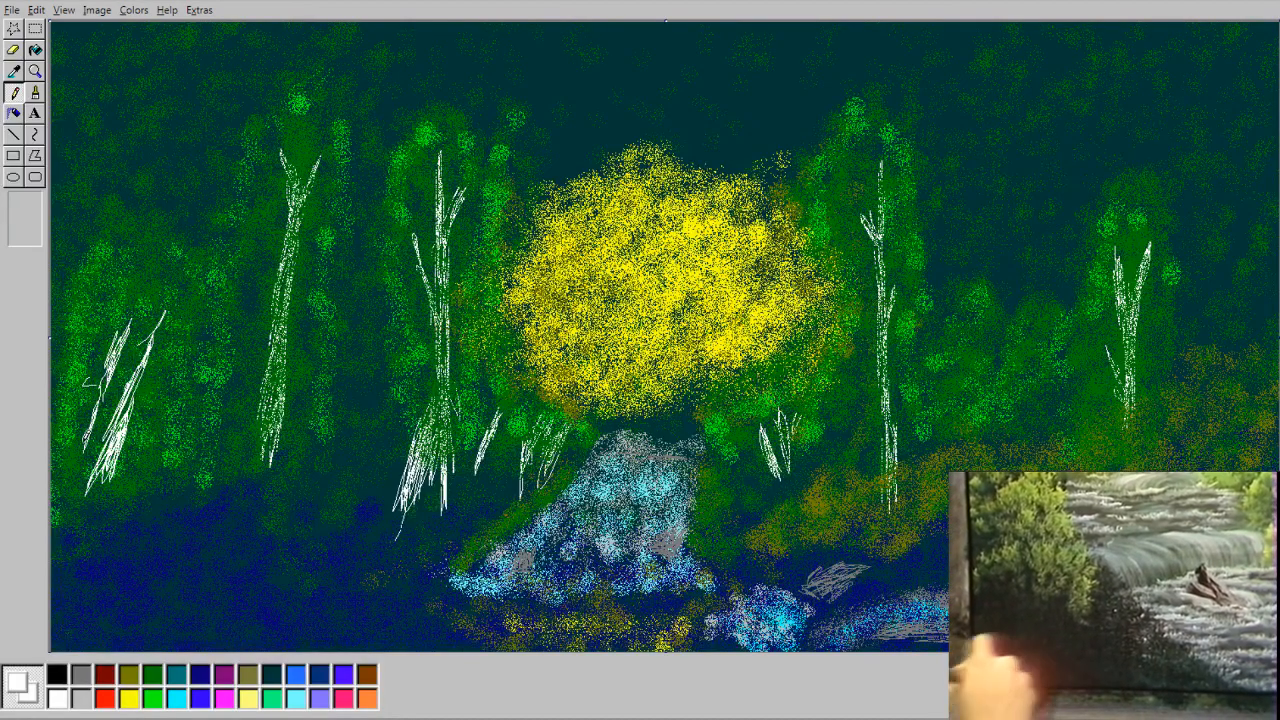
left_click(153, 677)
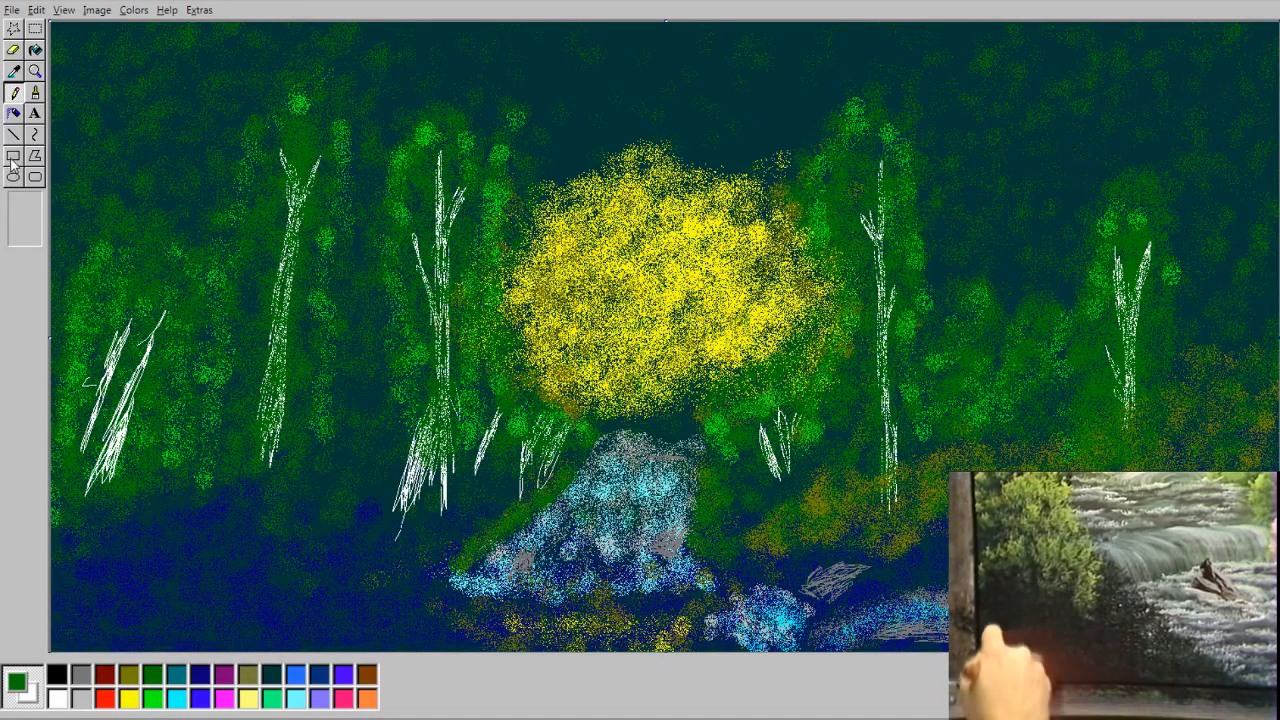
left_click(14, 113)
mouse_move(140, 402)
left_mouse_down()
mouse_move(112, 440)
mouse_move(150, 345)
mouse_move(100, 393)
mouse_move(118, 345)
mouse_move(95, 480)
mouse_move(101, 405)
left_mouse_up()
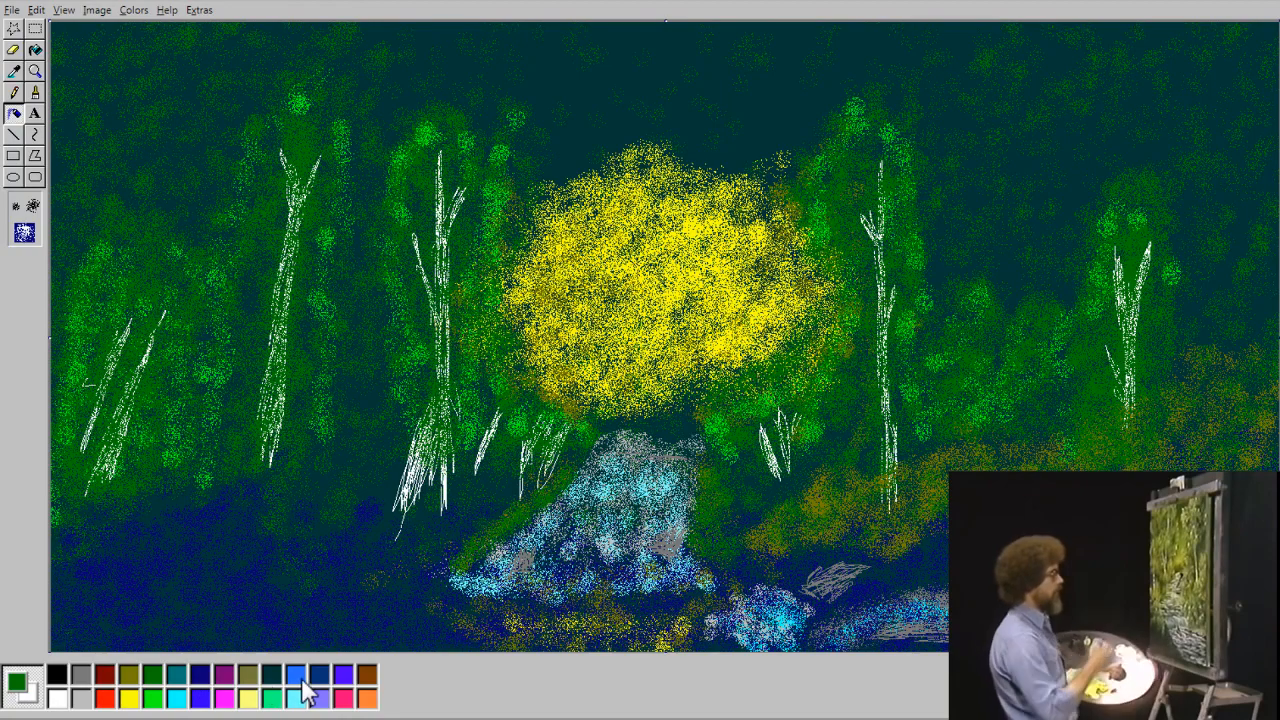
Spray navy across the left-hand water up to the base of the forest.
left_click(224, 676)
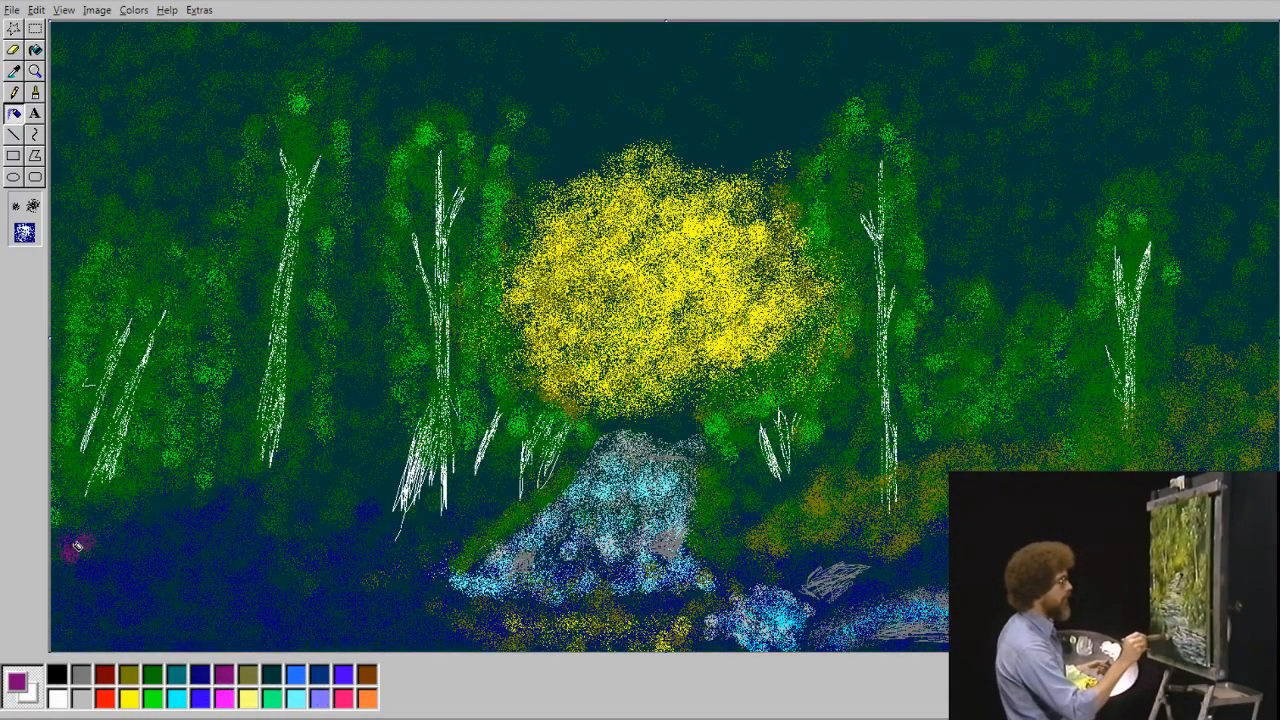
left_click(200, 676)
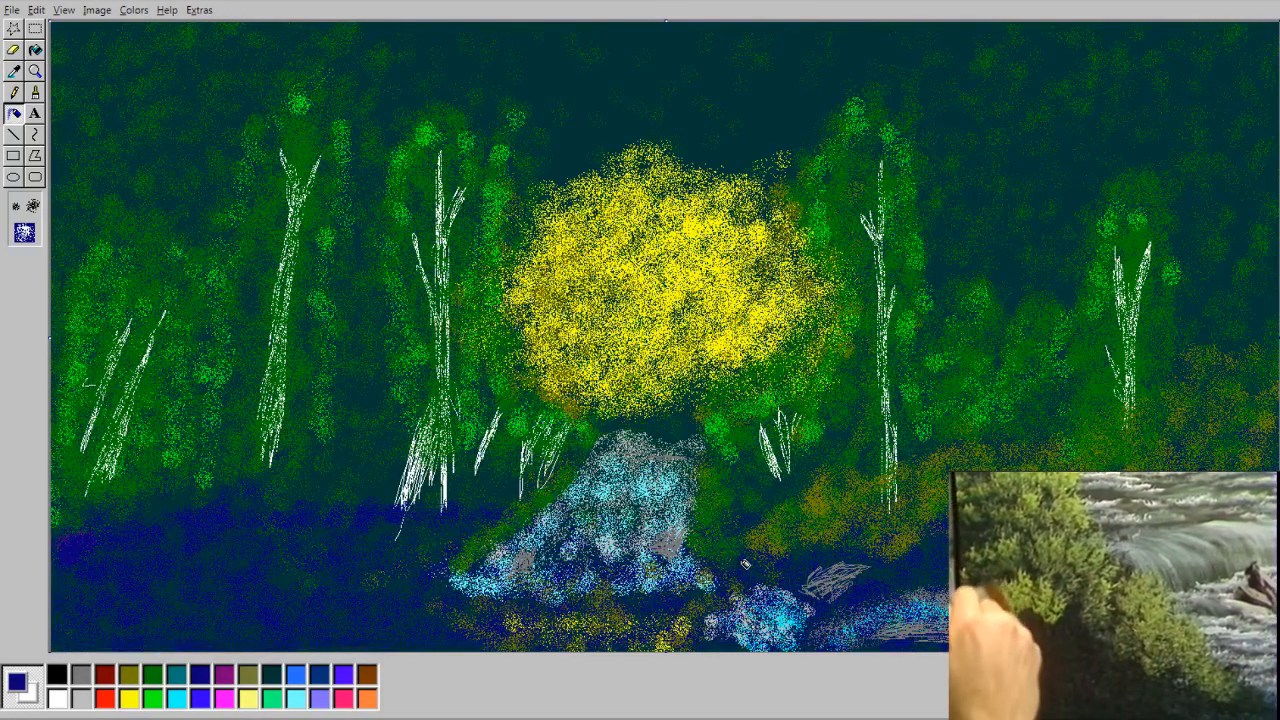
Spray an olive bank along the left tree bases and the bottom-left corner, and mix dark green into the corner.
left_click(130, 679)
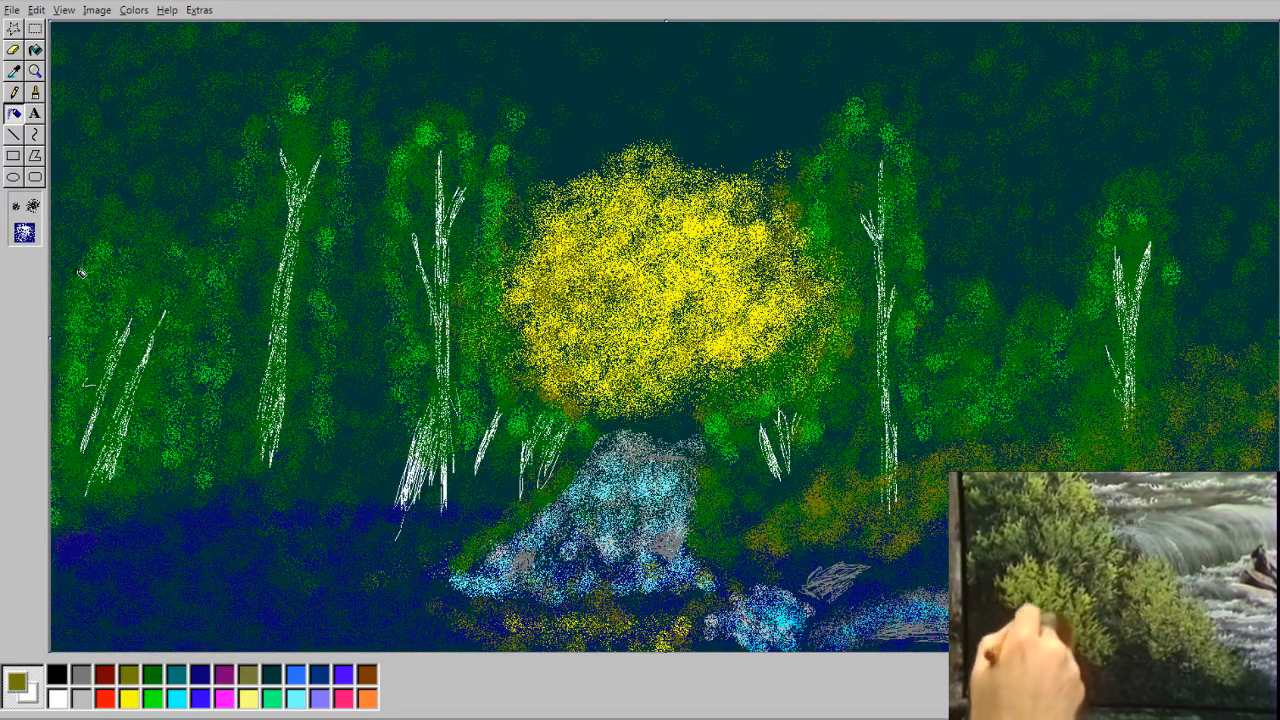
mouse_move(476, 516)
left_mouse_down()
mouse_move(515, 485)
mouse_move(445, 500)
mouse_move(400, 480)
mouse_move(440, 495)
mouse_move(390, 490)
mouse_move(400, 470)
mouse_move(525, 480)
mouse_move(330, 485)
mouse_move(350, 492)
mouse_move(270, 458)
mouse_move(66, 520)
mouse_move(183, 445)
mouse_move(272, 424)
mouse_move(405, 440)
mouse_move(548, 490)
left_mouse_up()
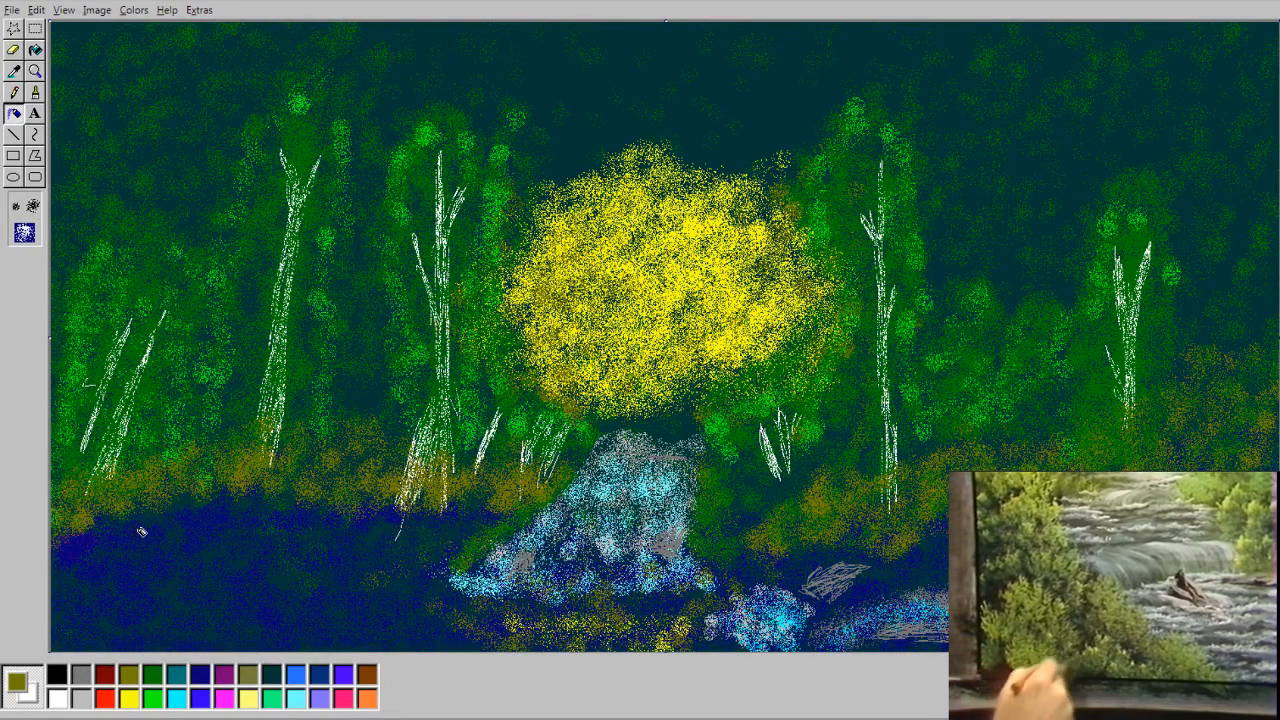
mouse_move(156, 507)
left_mouse_down()
mouse_move(186, 600)
mouse_move(236, 636)
mouse_move(146, 528)
mouse_move(187, 623)
mouse_move(210, 639)
mouse_move(116, 643)
mouse_move(110, 634)
mouse_move(159, 591)
mouse_move(111, 627)
mouse_move(67, 631)
mouse_move(71, 641)
mouse_move(75, 602)
mouse_move(45, 568)
mouse_move(78, 540)
mouse_move(119, 581)
mouse_move(110, 623)
mouse_move(145, 579)
mouse_move(120, 605)
mouse_move(144, 503)
mouse_move(87, 550)
mouse_move(69, 546)
mouse_move(152, 571)
mouse_move(226, 643)
mouse_move(215, 589)
mouse_move(186, 559)
mouse_move(186, 513)
mouse_move(230, 500)
mouse_move(162, 514)
mouse_move(178, 643)
mouse_move(138, 622)
left_mouse_up()
left_click(152, 675)
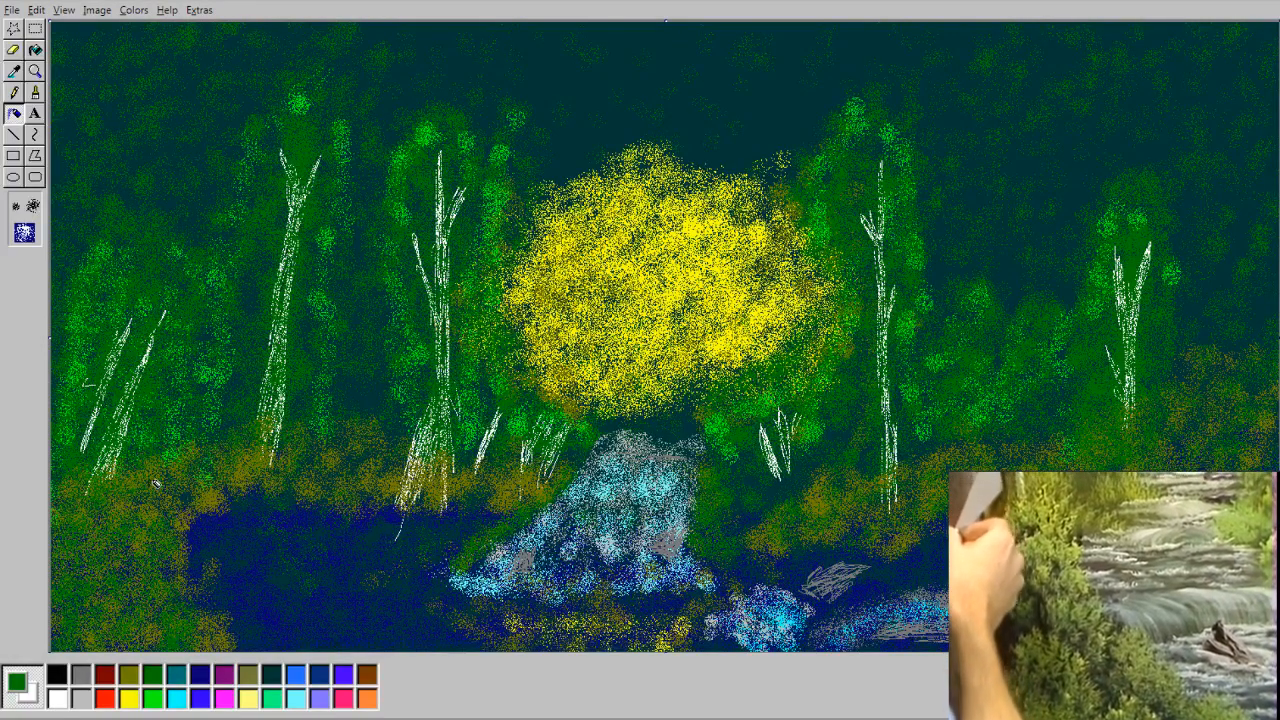
Draw thin brown grass and twig strokes on the bottom-left bank with the Pencil.
left_click(247, 677)
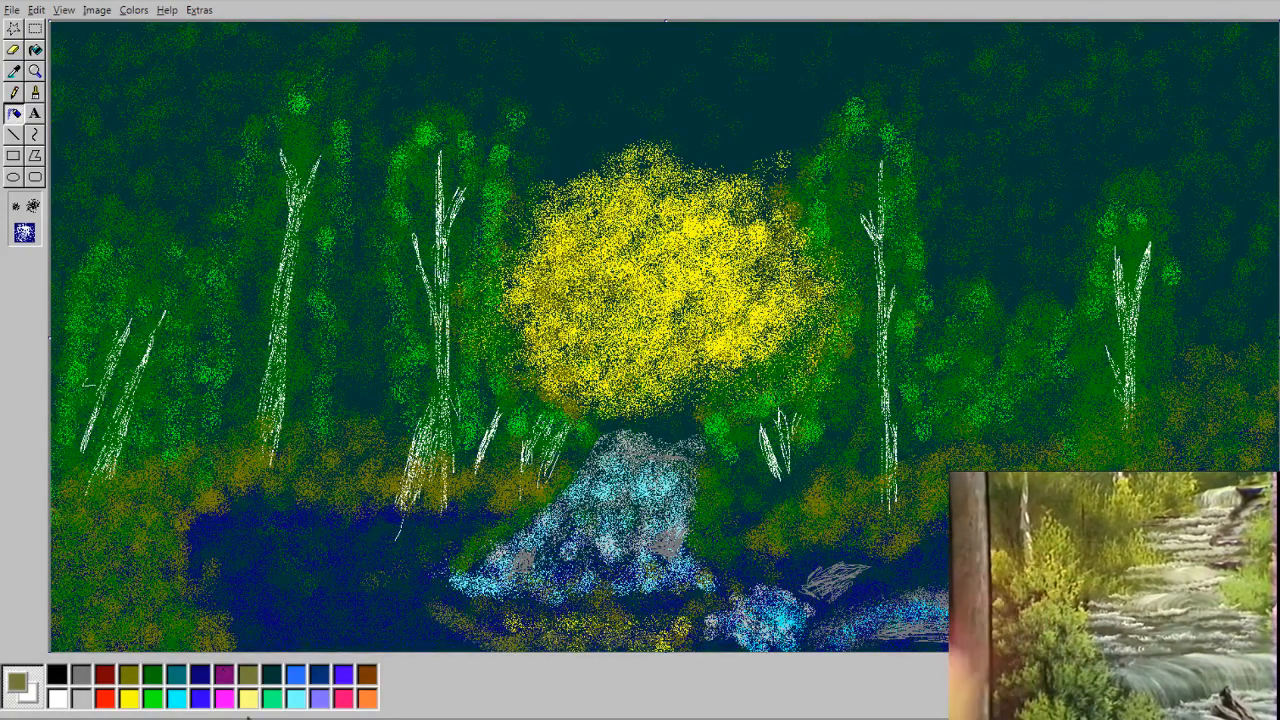
left_click(367, 675)
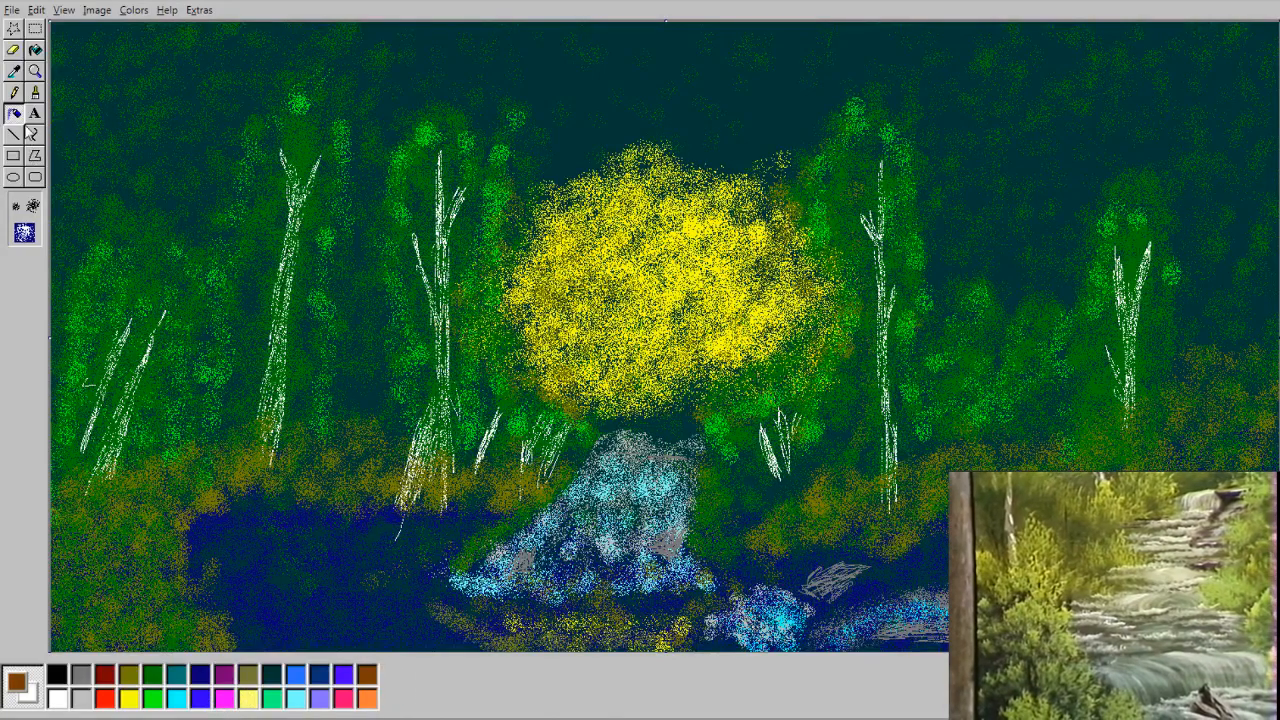
left_click(14, 92)
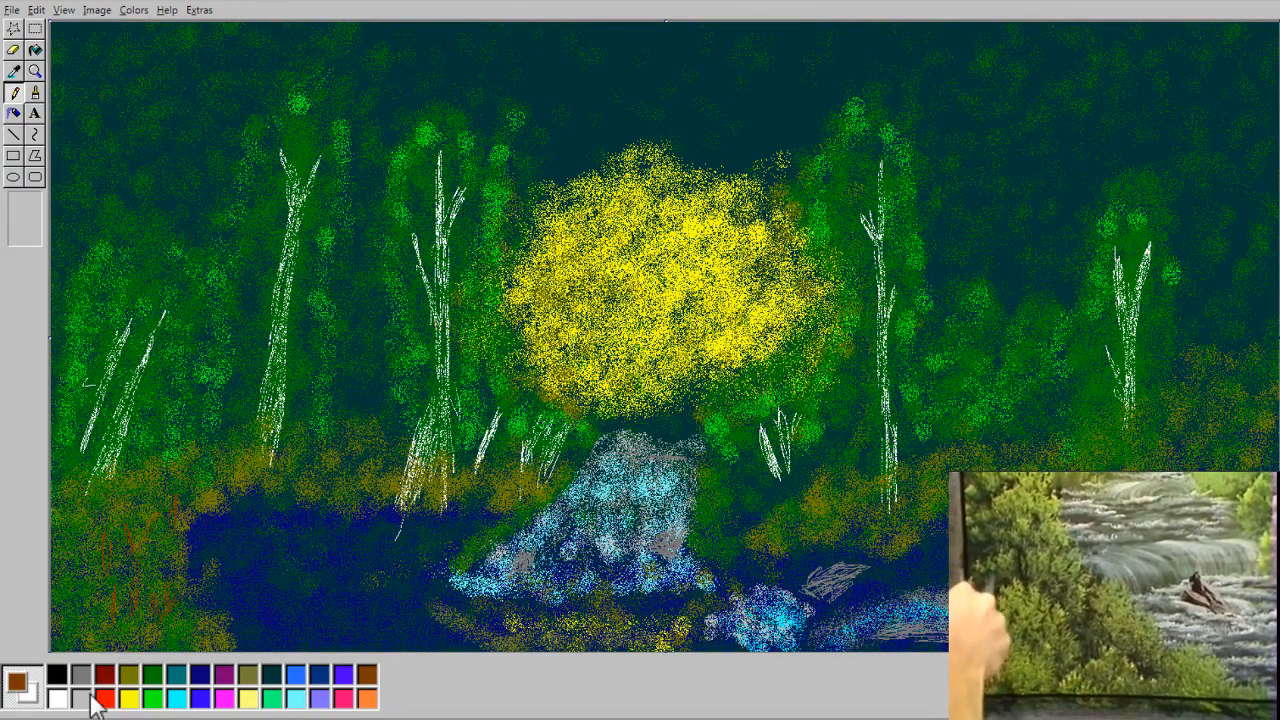
Spray bright blue over the water on both sides of the waterfall and tone it with navy.
left_click(200, 699)
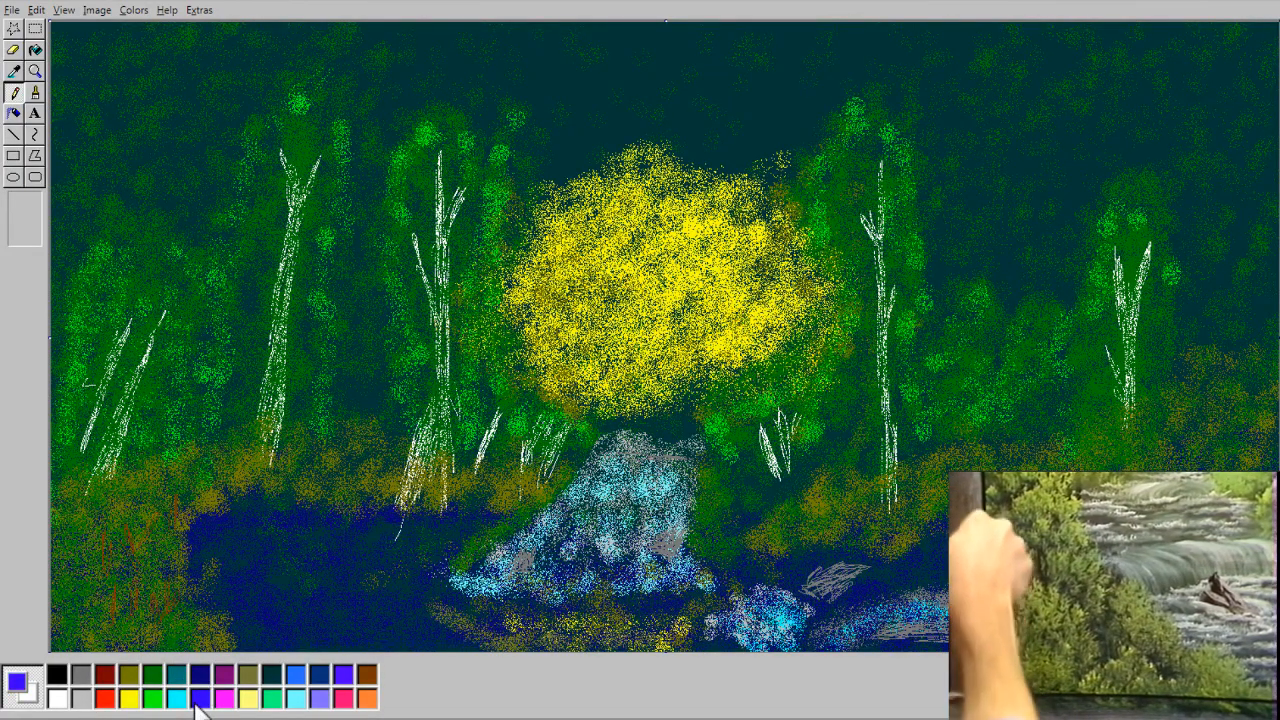
left_click(14, 113)
mouse_move(288, 607)
left_mouse_down()
mouse_move(268, 545)
mouse_move(203, 589)
left_mouse_up()
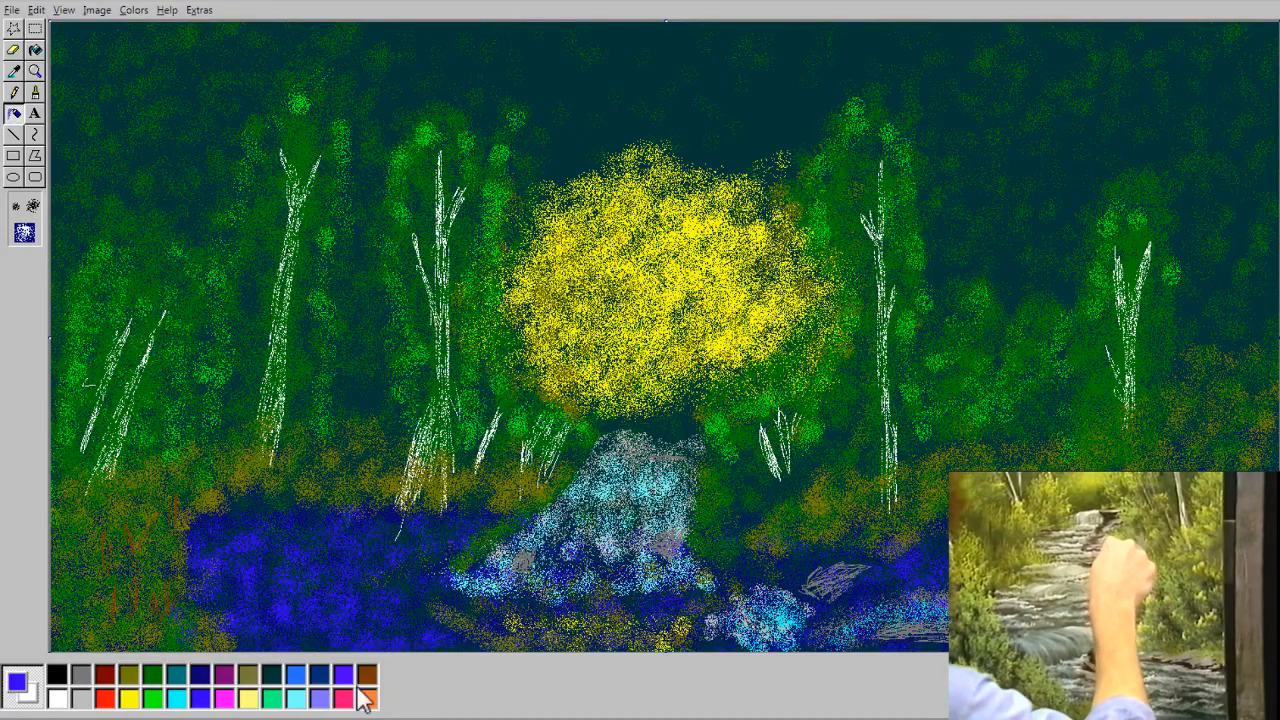
left_click(200, 676)
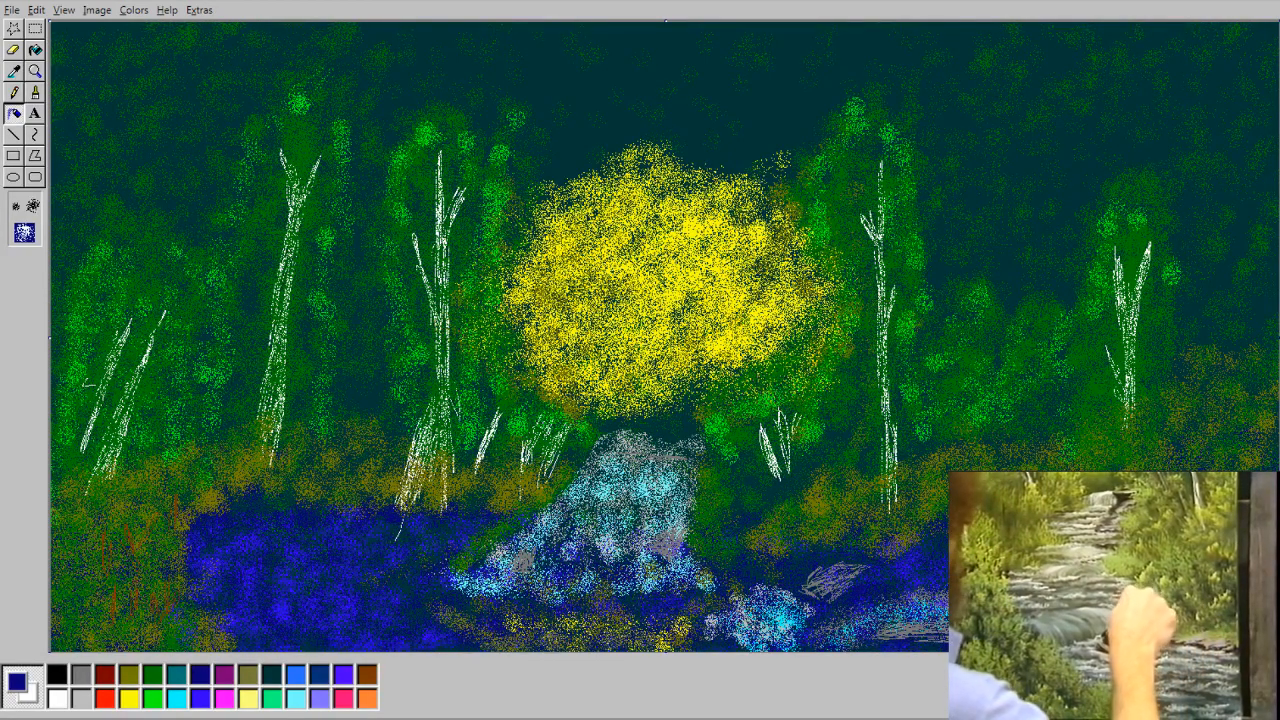
Extend the bottom bank toward the small pool with olive spray and add olive Pencil strokes along it.
left_click(129, 675)
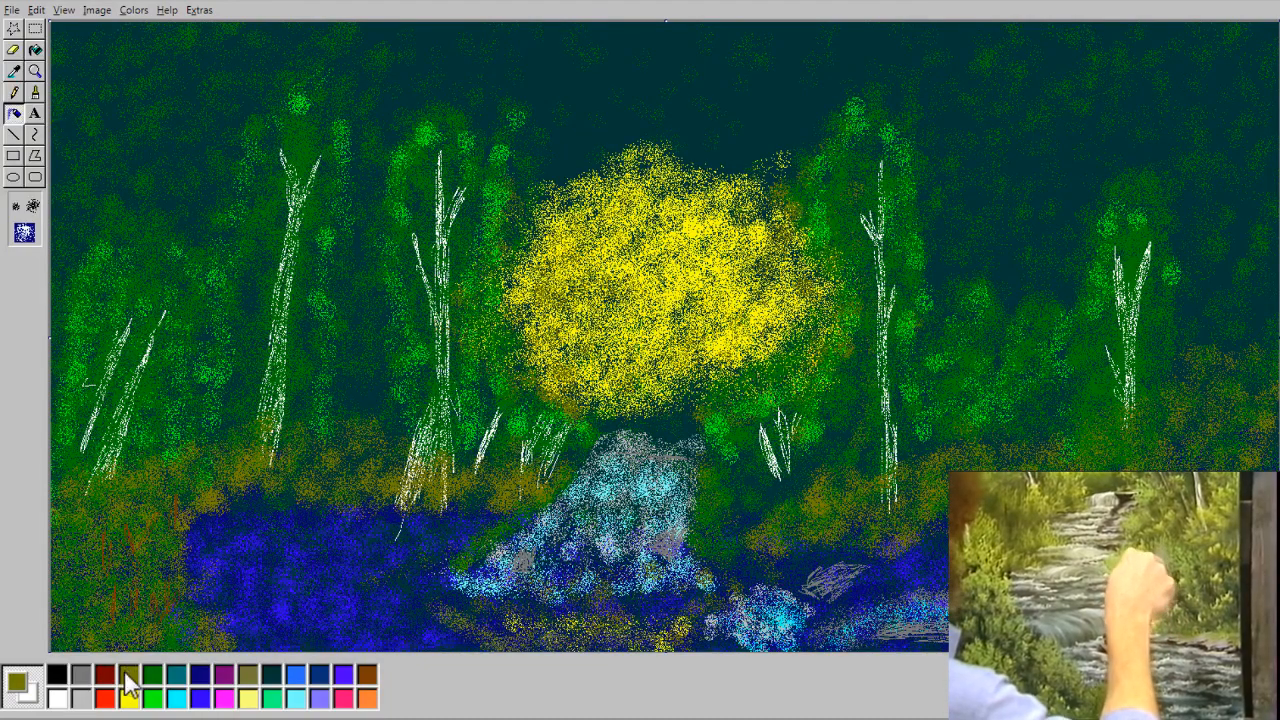
left_click(441, 607)
left_click(567, 643)
left_click(631, 640)
left_click(728, 592)
left_click(776, 622)
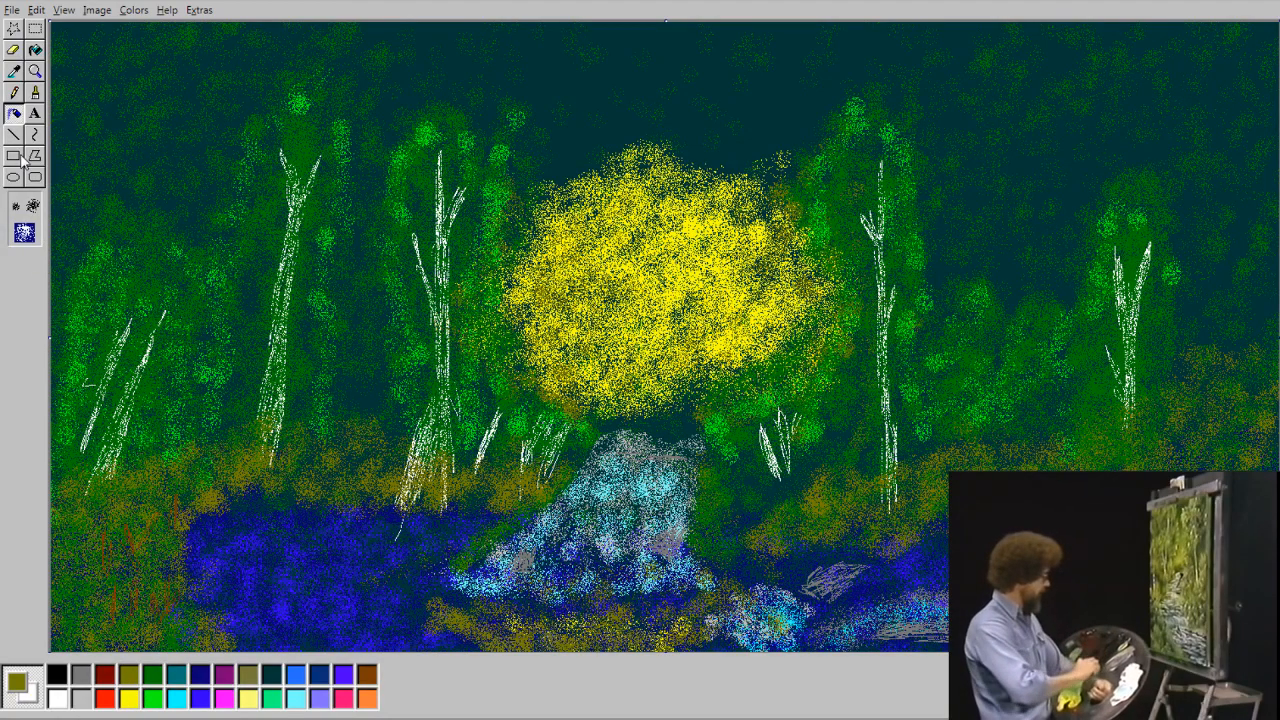
left_click(12, 94)
mouse_move(474, 636)
left_mouse_down()
mouse_move(536, 650)
mouse_move(667, 645)
left_mouse_up()
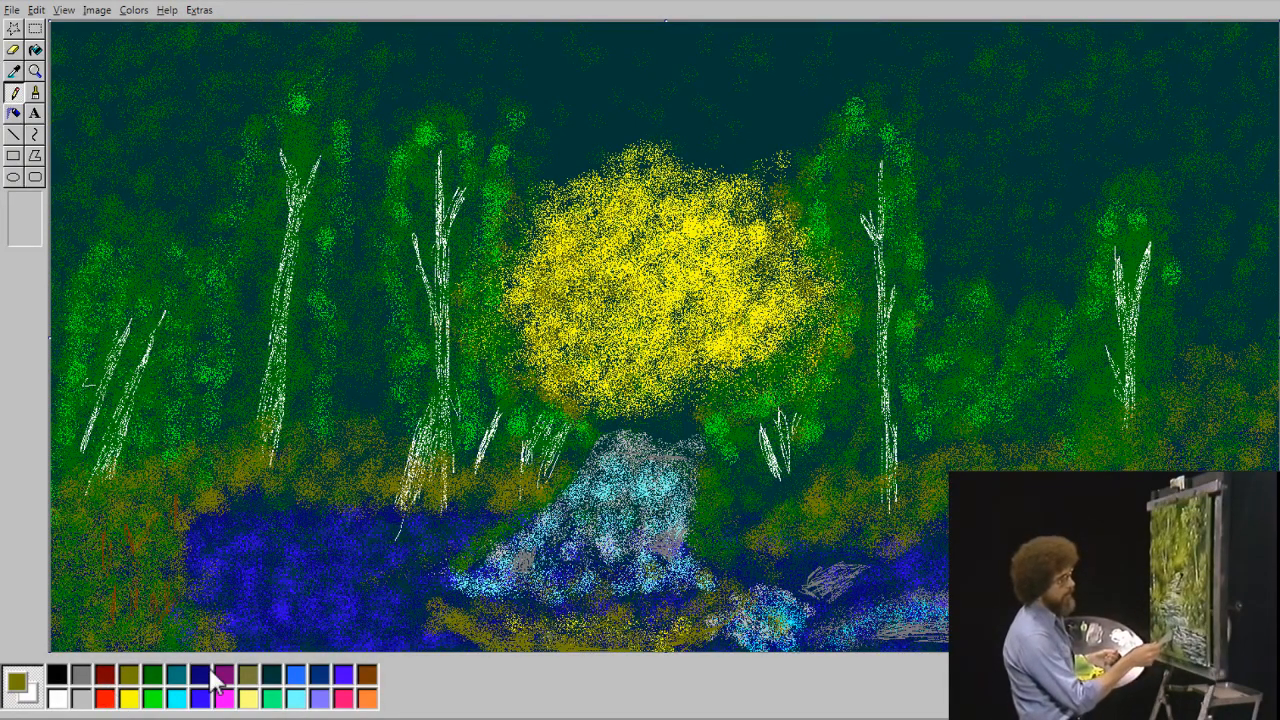
Draw grey Pencil lines down the right edge of the waterfall.
left_click(88, 675)
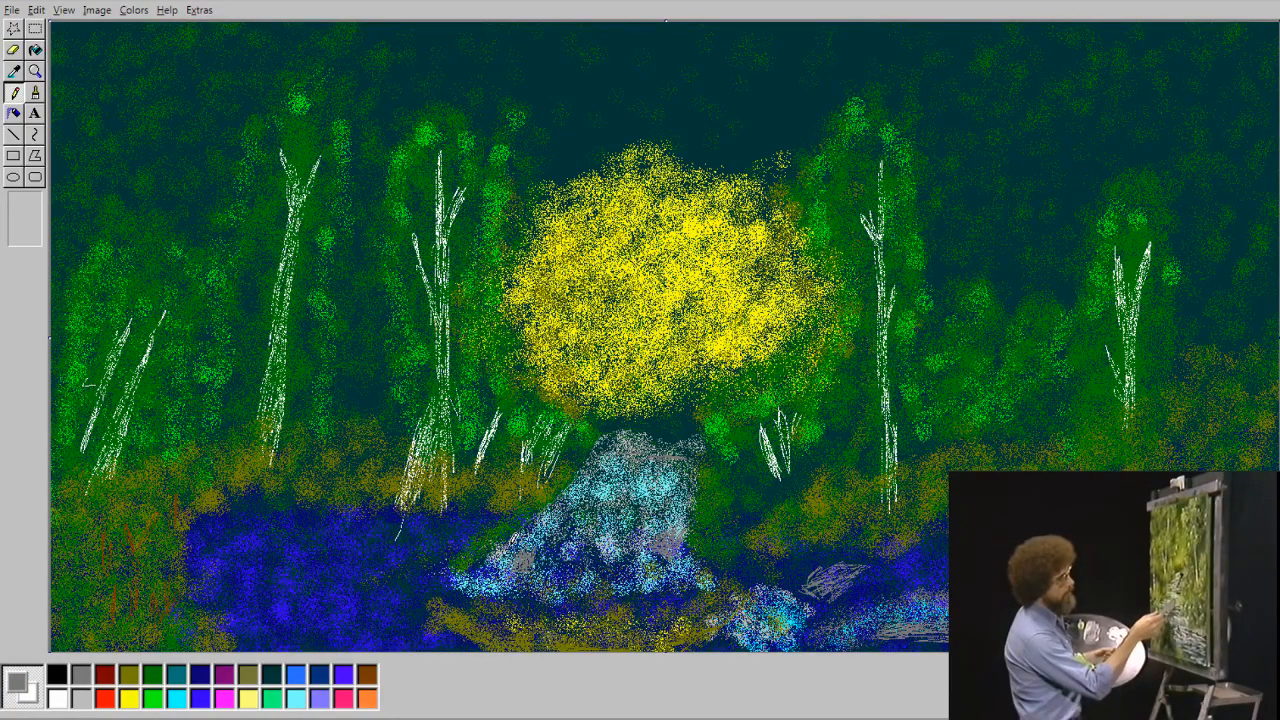
mouse_move(698, 511)
left_mouse_down()
mouse_move(679, 580)
mouse_move(693, 536)
left_mouse_up()
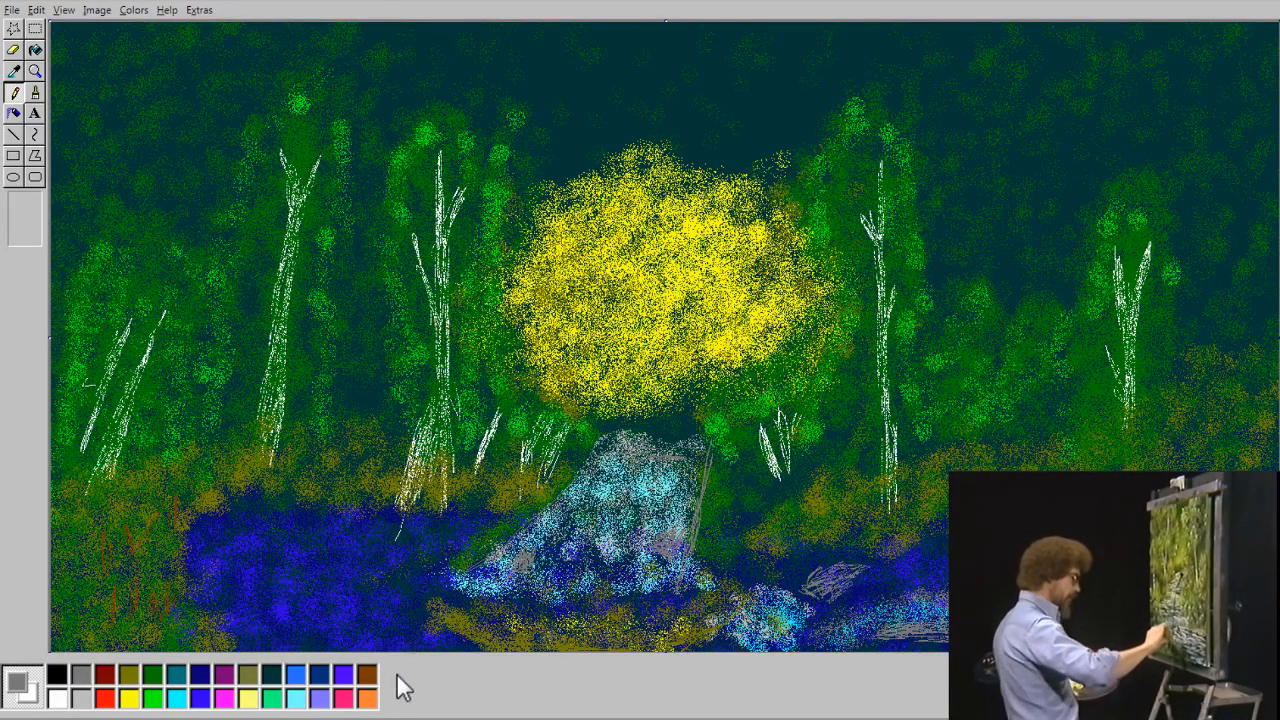
left_click(297, 699)
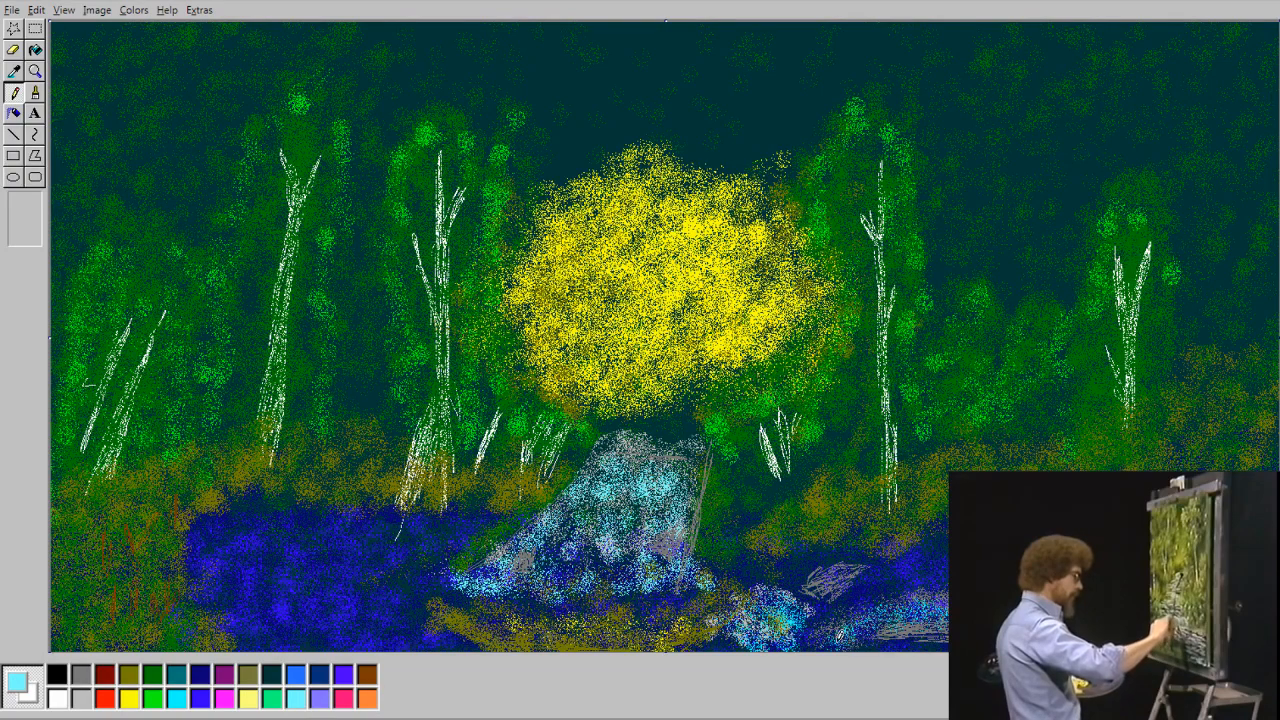
left_click(200, 676)
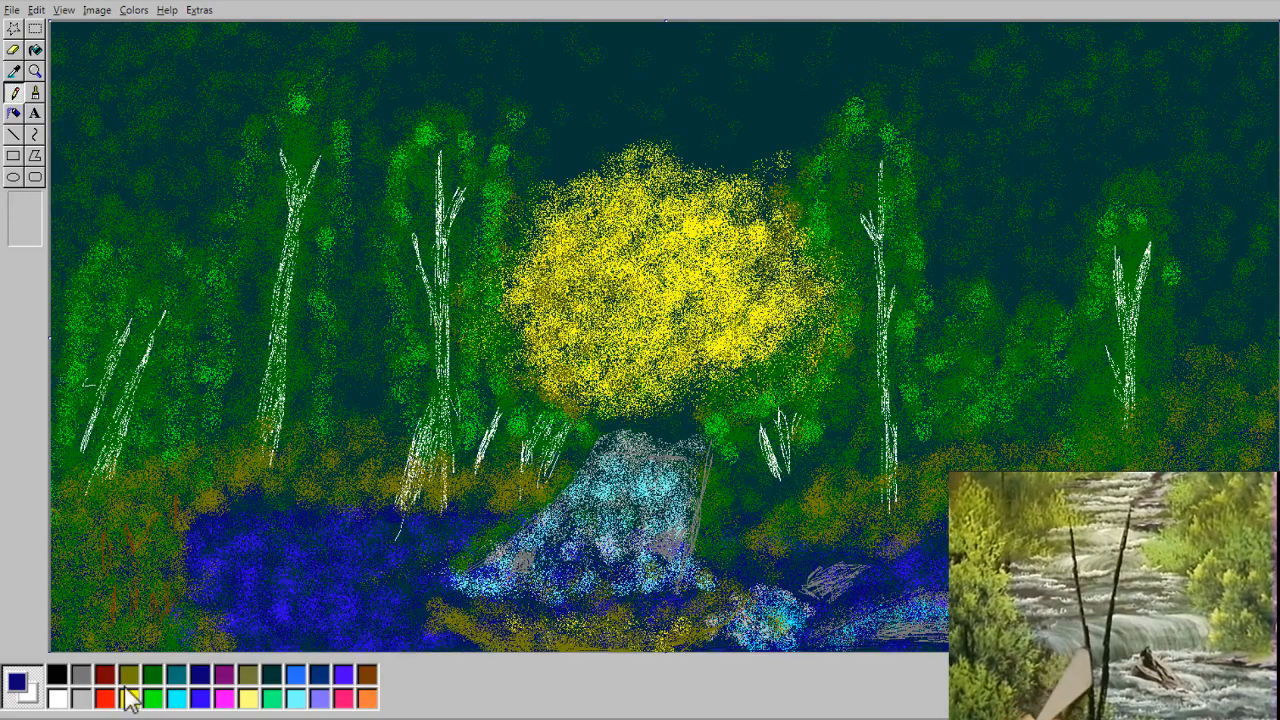
Spray olive along the bottom edge of the left-hand water to extend the bottom-left bank.
left_click_drag(79, 661, 84, 663)
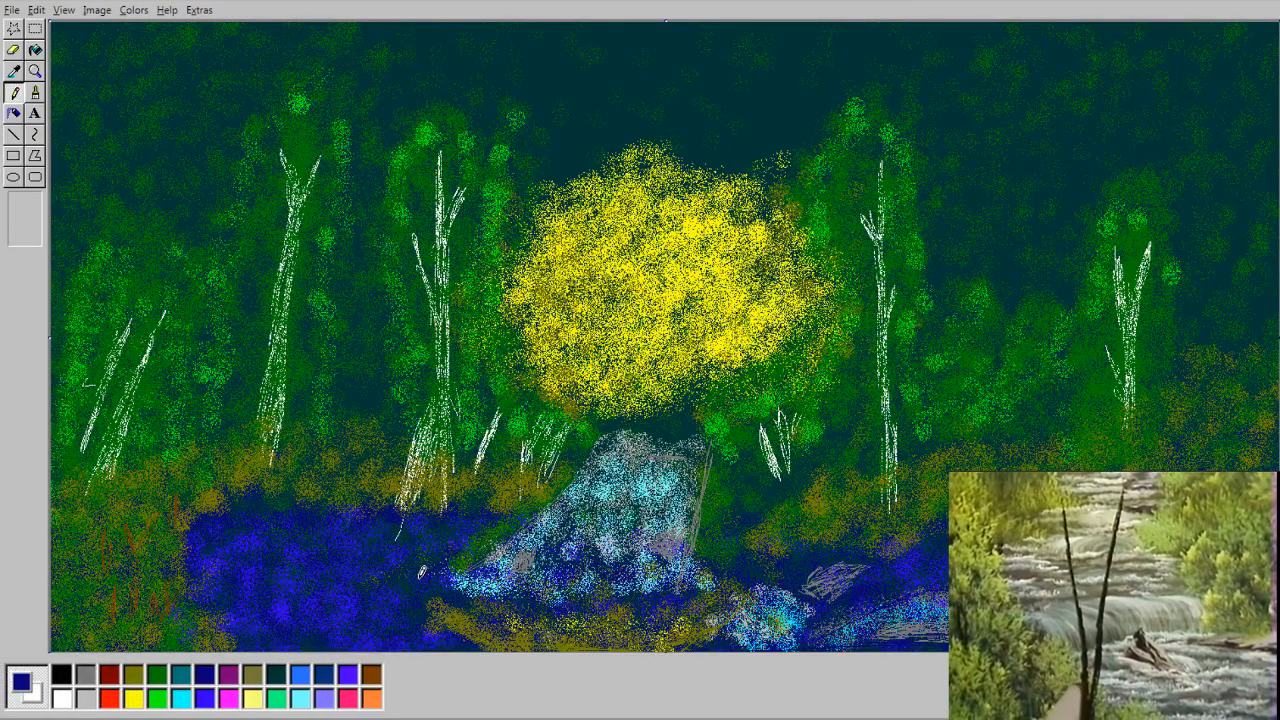
left_click(133, 675)
left_click(14, 113)
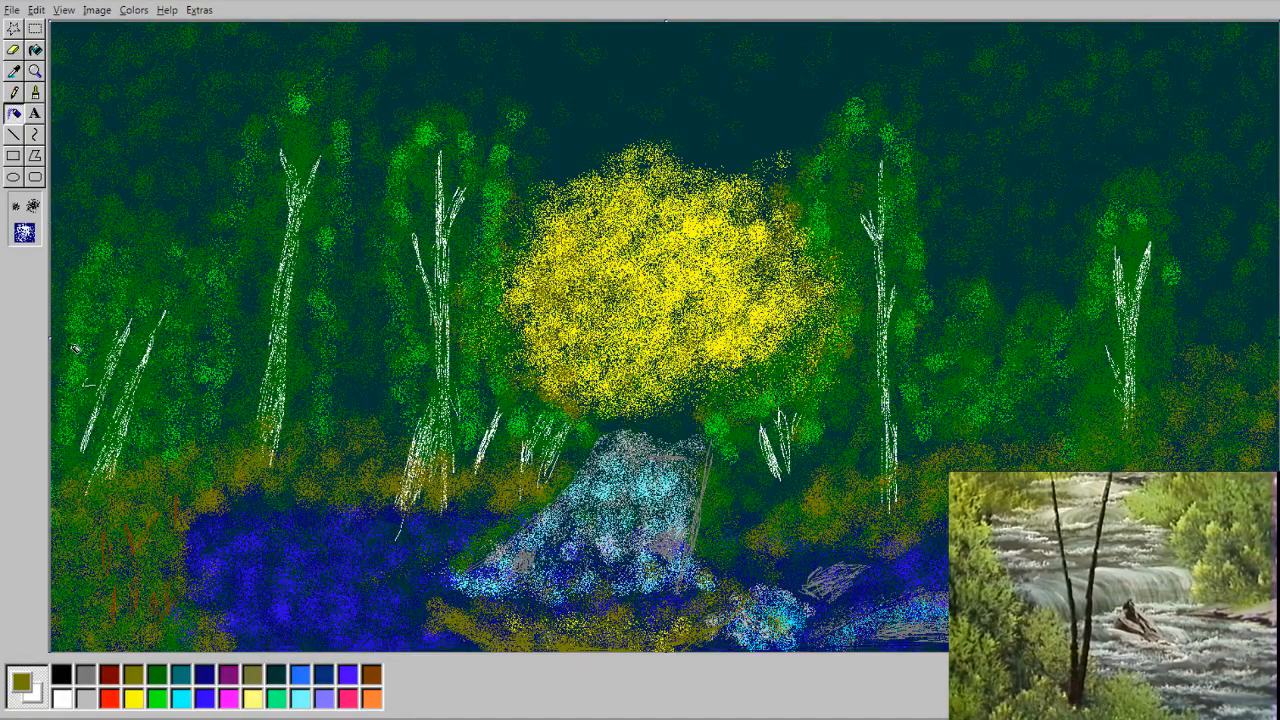
left_click_drag(213, 611, 280, 645)
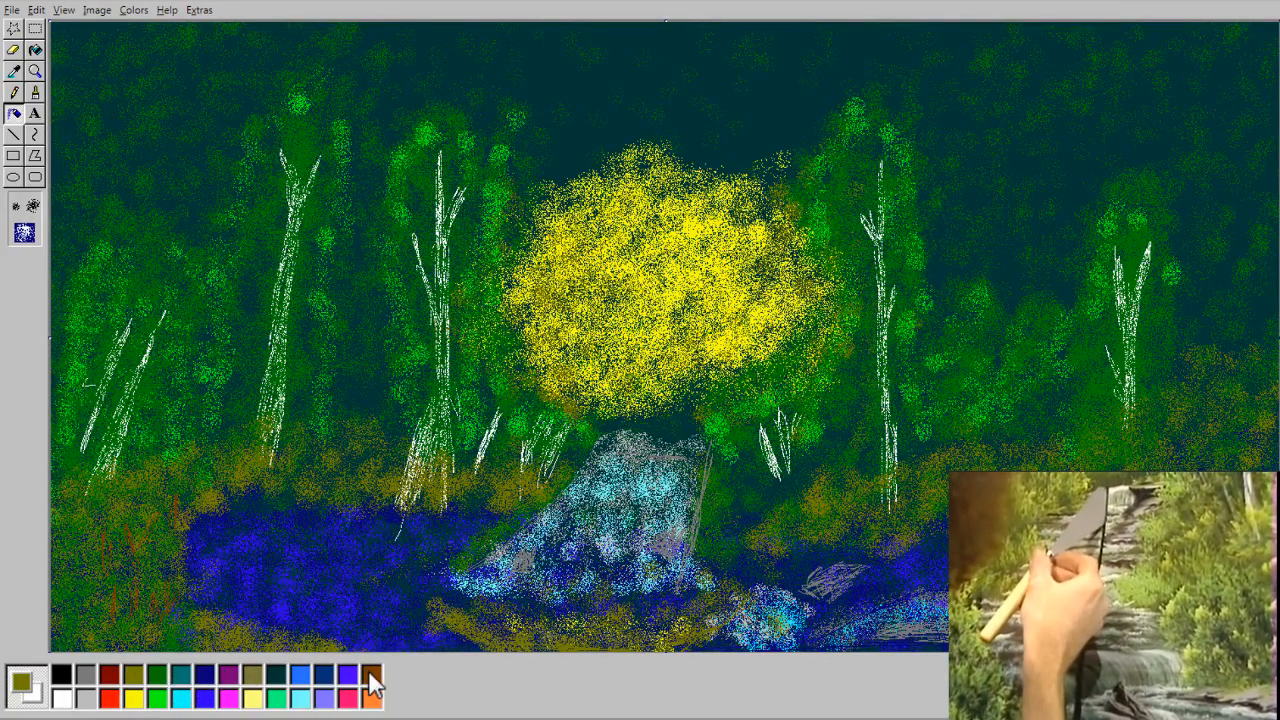
Draw a forked grey trunk with the Pencil, rising from the bottom-left bank across the water.
left_click(85, 675)
left_click(14, 93)
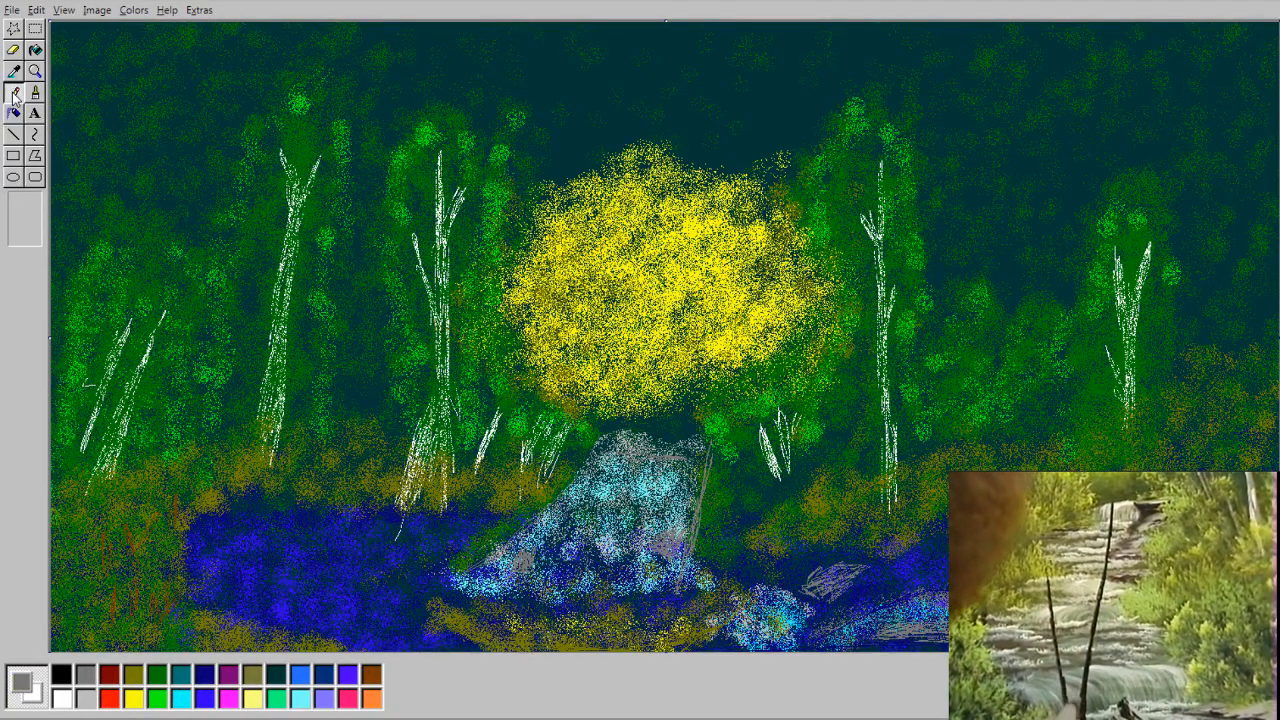
mouse_move(315, 642)
left_mouse_down()
mouse_move(305, 454)
mouse_move(308, 503)
mouse_move(298, 482)
mouse_move(304, 473)
mouse_move(313, 499)
mouse_move(325, 634)
mouse_move(342, 497)
mouse_move(330, 544)
mouse_move(329, 563)
mouse_move(374, 443)
mouse_move(324, 578)
mouse_move(385, 425)
left_mouse_up()
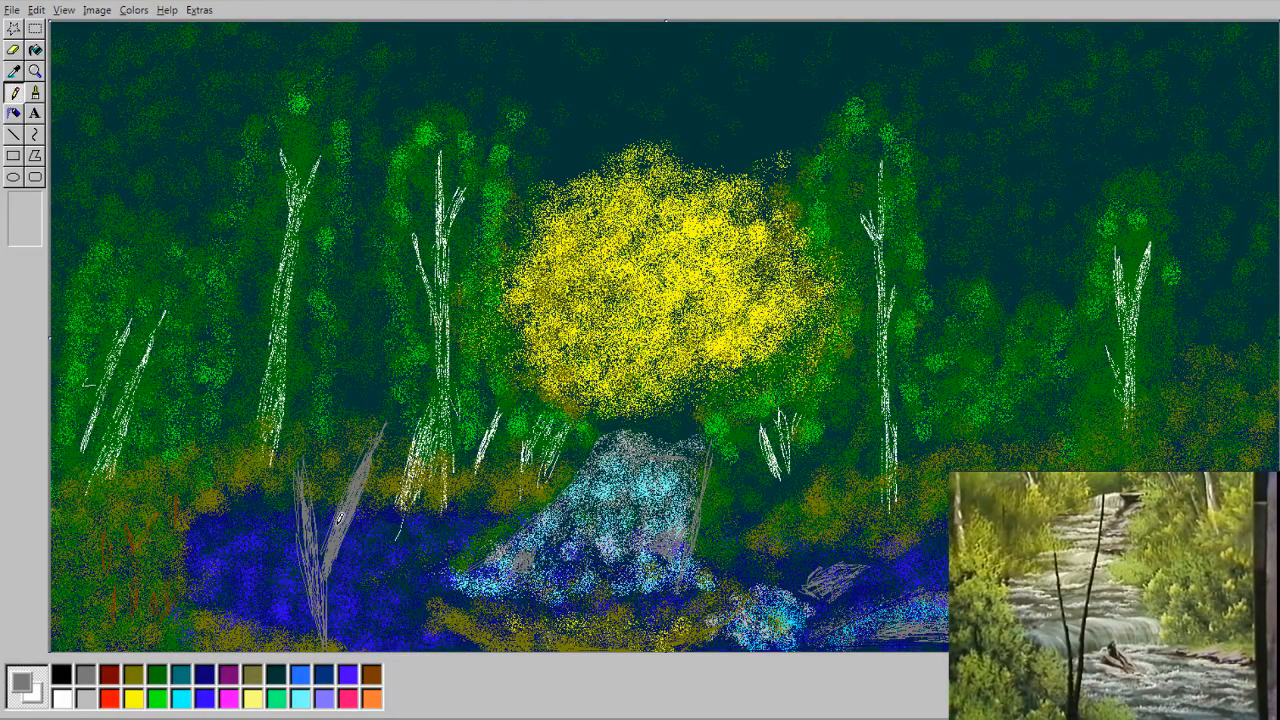
mouse_move(302, 503)
left_mouse_down()
mouse_move(322, 635)
mouse_move(296, 536)
mouse_move(296, 504)
mouse_move(305, 535)
mouse_move(315, 502)
mouse_move(312, 515)
mouse_move(296, 487)
mouse_move(306, 516)
left_mouse_up()
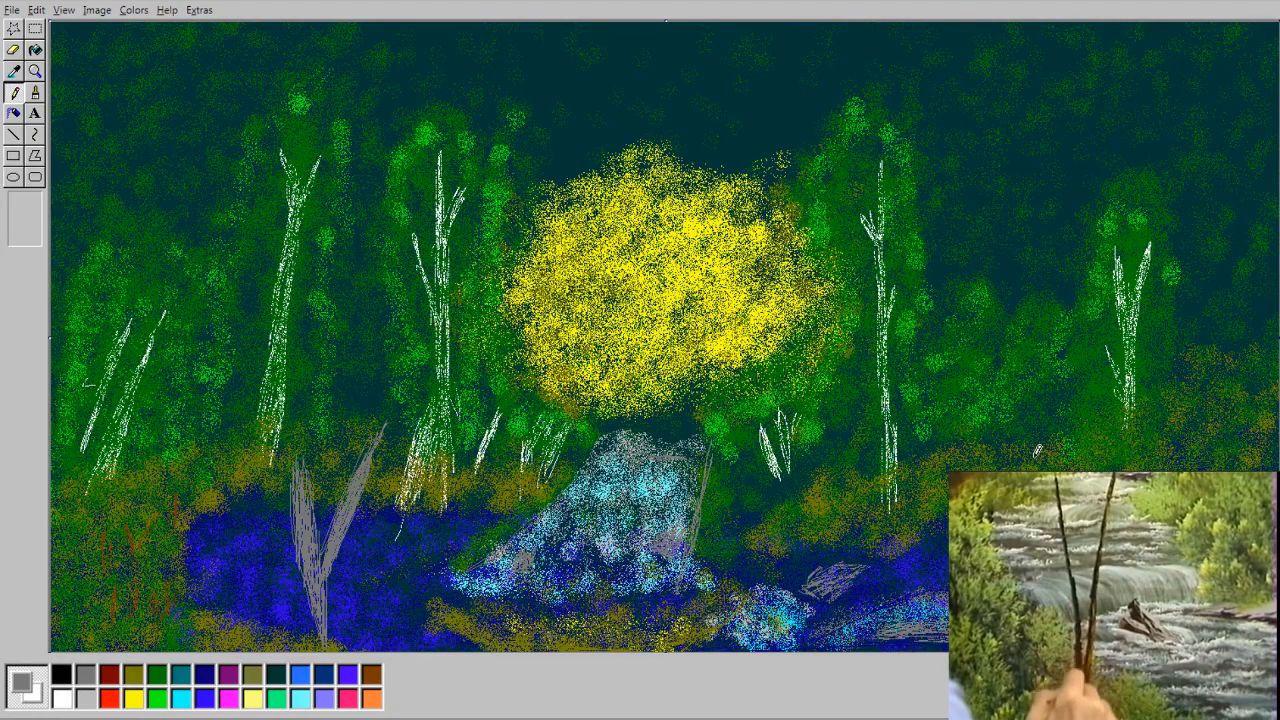
Add brown Pencil strokes along both limbs and the base of the forked grey trunk.
left_click(371, 673)
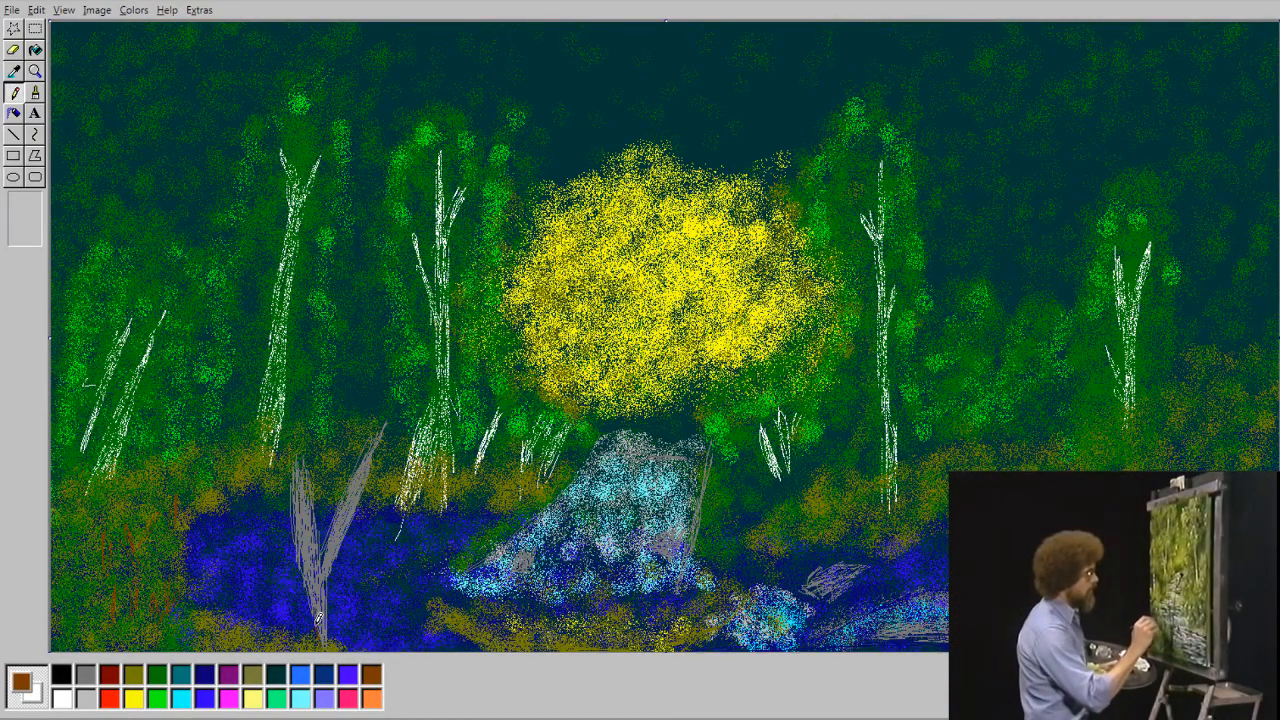
mouse_move(328, 634)
left_mouse_down()
mouse_move(303, 499)
mouse_move(322, 564)
mouse_move(364, 457)
mouse_move(335, 548)
mouse_move(352, 500)
left_mouse_up()
mouse_move(312, 594)
left_mouse_down()
mouse_move(329, 620)
mouse_move(331, 557)
mouse_move(316, 607)
mouse_move(309, 540)
mouse_move(321, 602)
left_mouse_up()
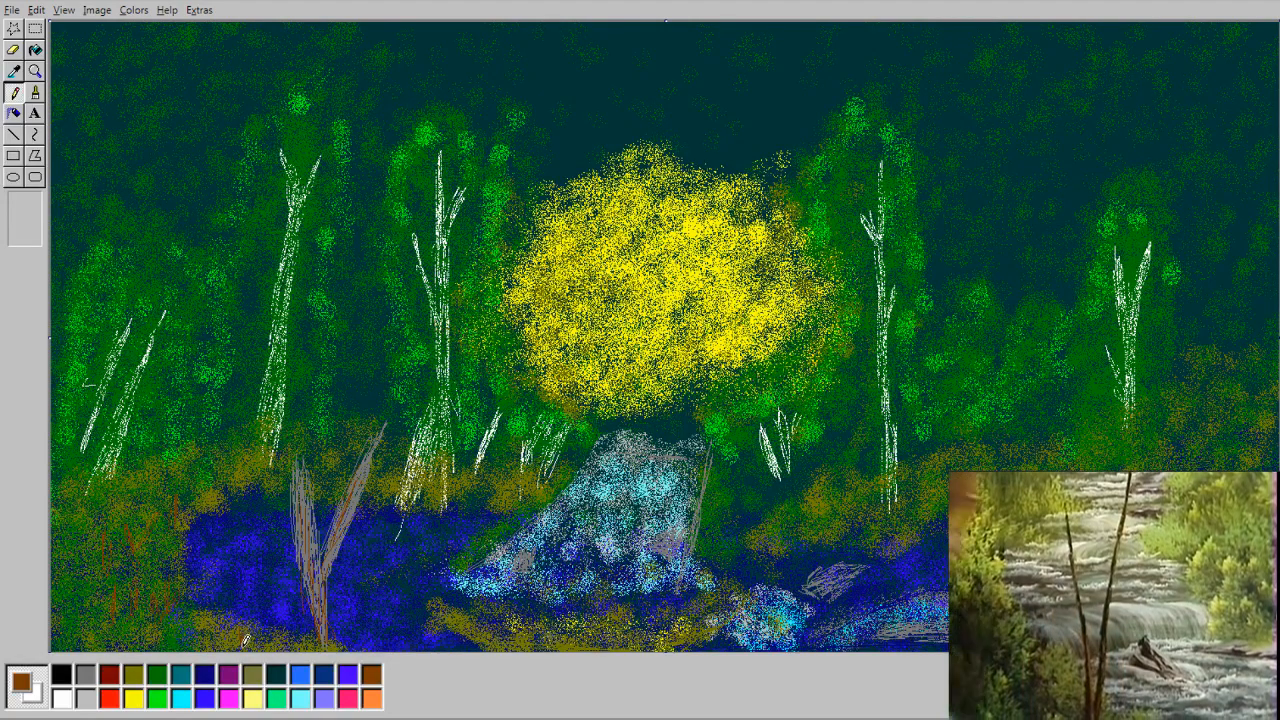
Spray dark teal over the shoreline between the left trees and the waterfall, and around the upper-left edge of the yellow glow.
left_click(158, 675)
left_click(278, 676)
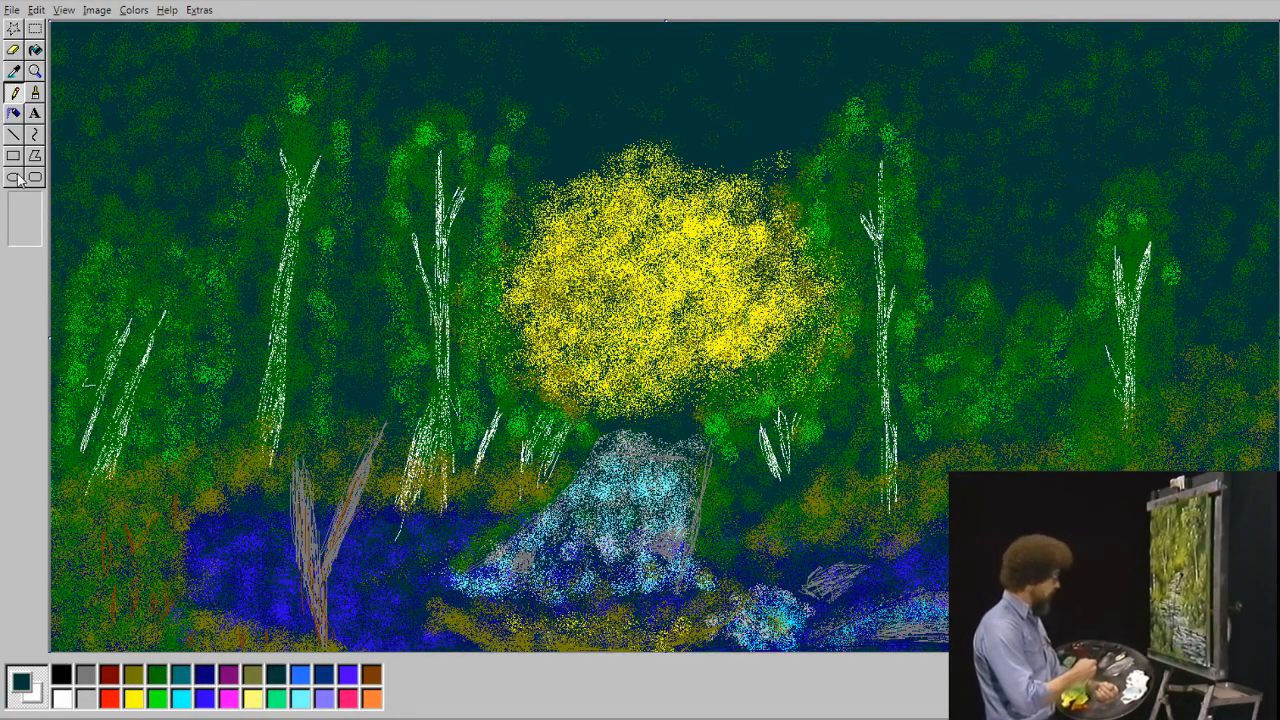
left_click(13, 113)
left_click_drag(494, 510, 569, 472)
left_click_drag(499, 541, 486, 546)
mouse_move(442, 508)
left_mouse_down()
mouse_move(474, 509)
mouse_move(392, 507)
mouse_move(424, 496)
left_mouse_up()
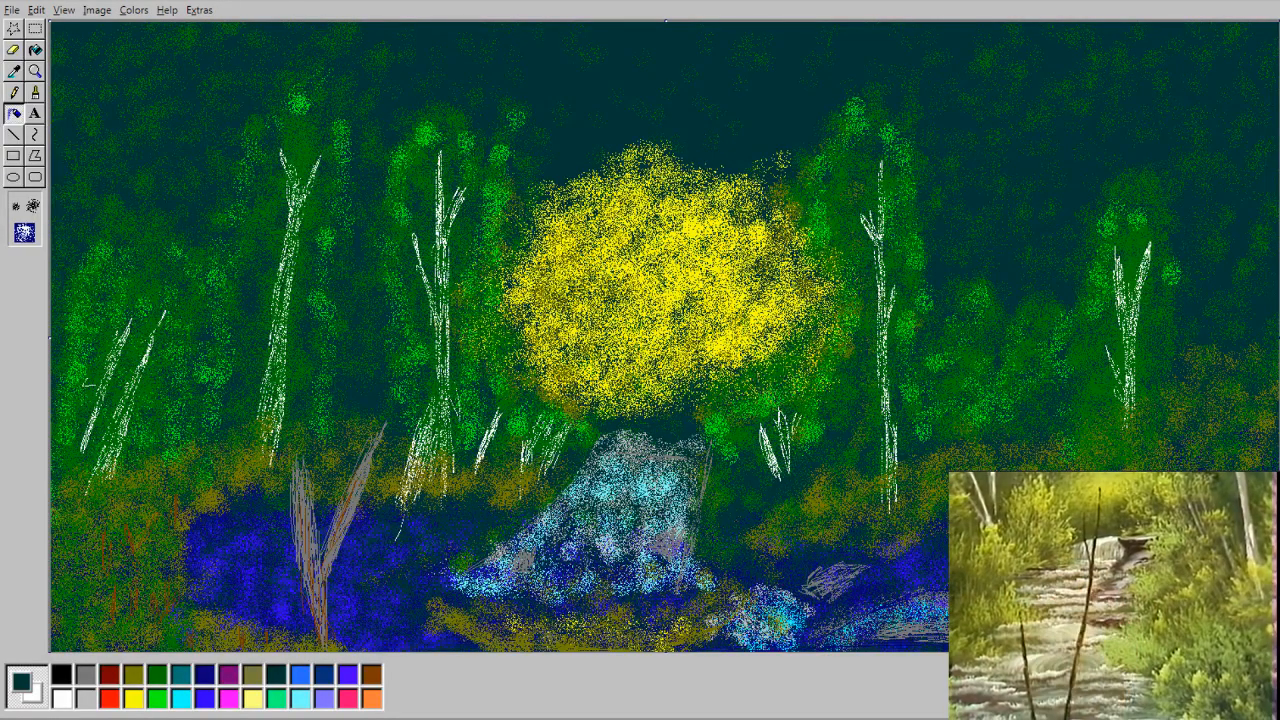
mouse_move(551, 205)
left_mouse_down()
mouse_move(680, 159)
mouse_move(655, 195)
mouse_move(698, 210)
mouse_move(625, 197)
mouse_move(598, 172)
mouse_move(641, 135)
left_mouse_up()
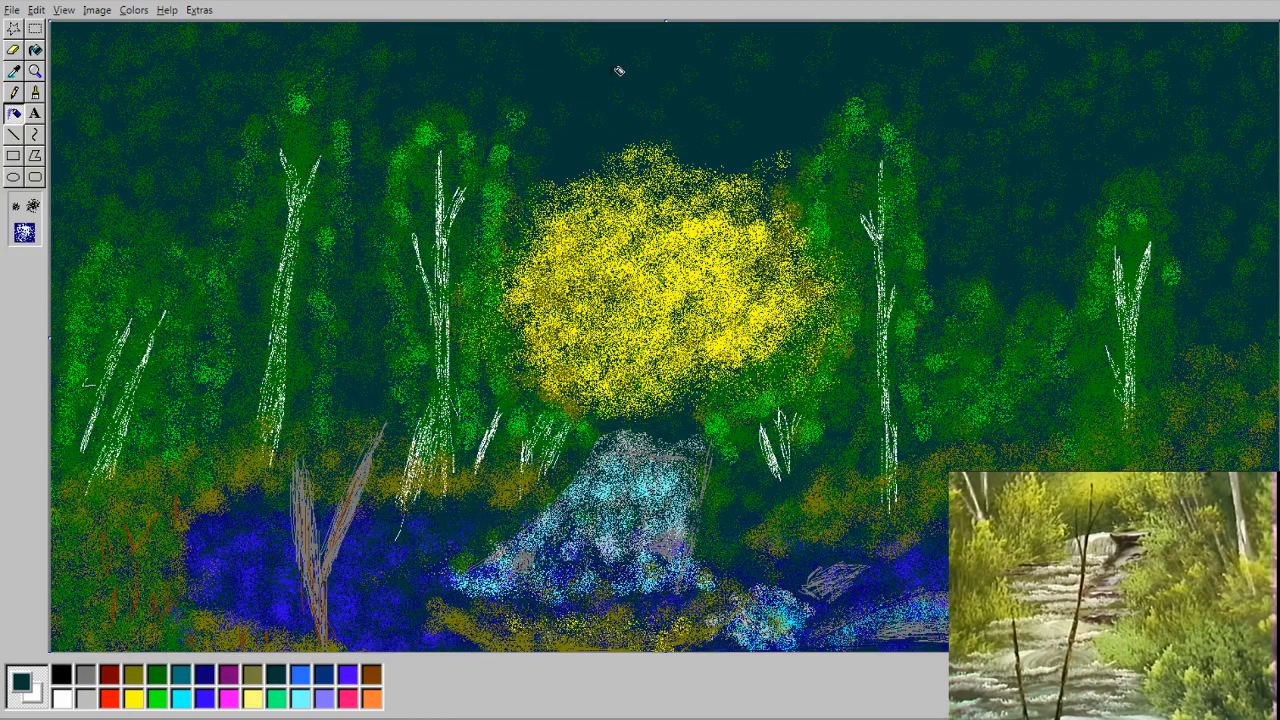
Thicken the grey rock right of the waterfall with Pencil strokes and spray dark green over the left-hand foliage.
left_click(88, 692)
left_click(86, 676)
left_click(14, 92)
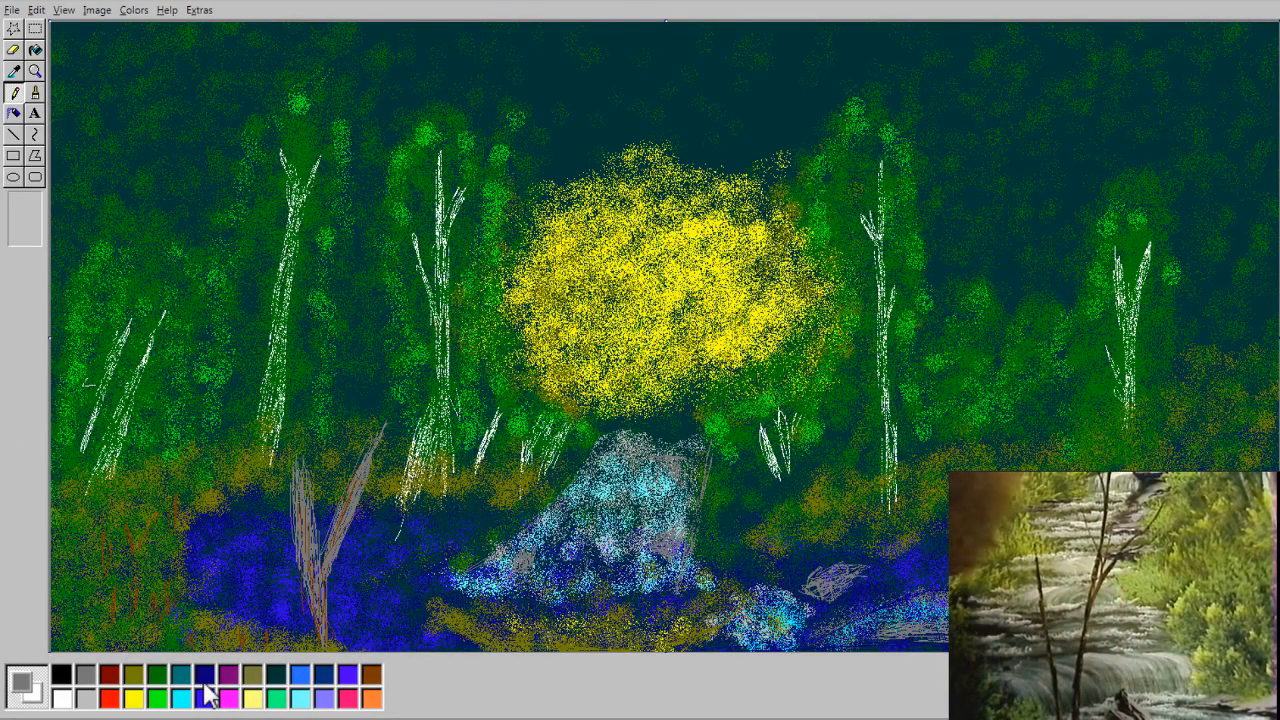
left_click(160, 674)
left_click(13, 114)
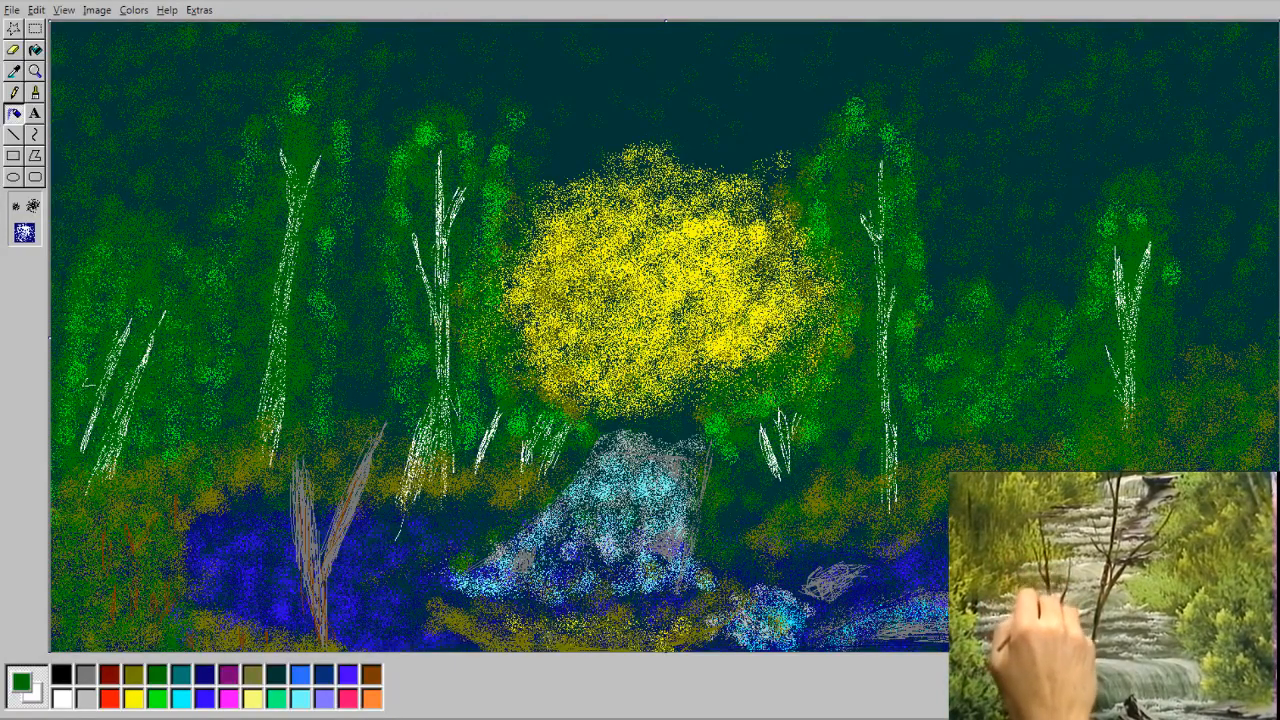
Draw brown Pencil twigs beside the forked trunk and across the bottom-left bank.
left_click(371, 674)
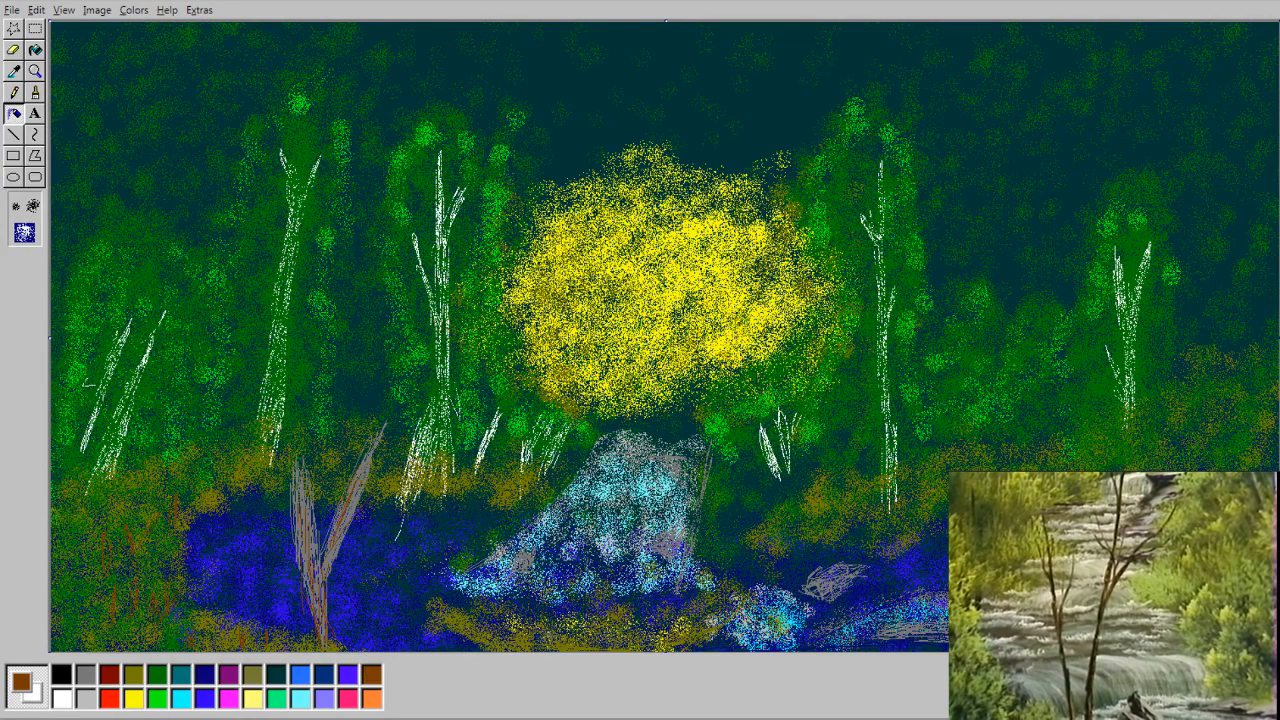
left_click(15, 92)
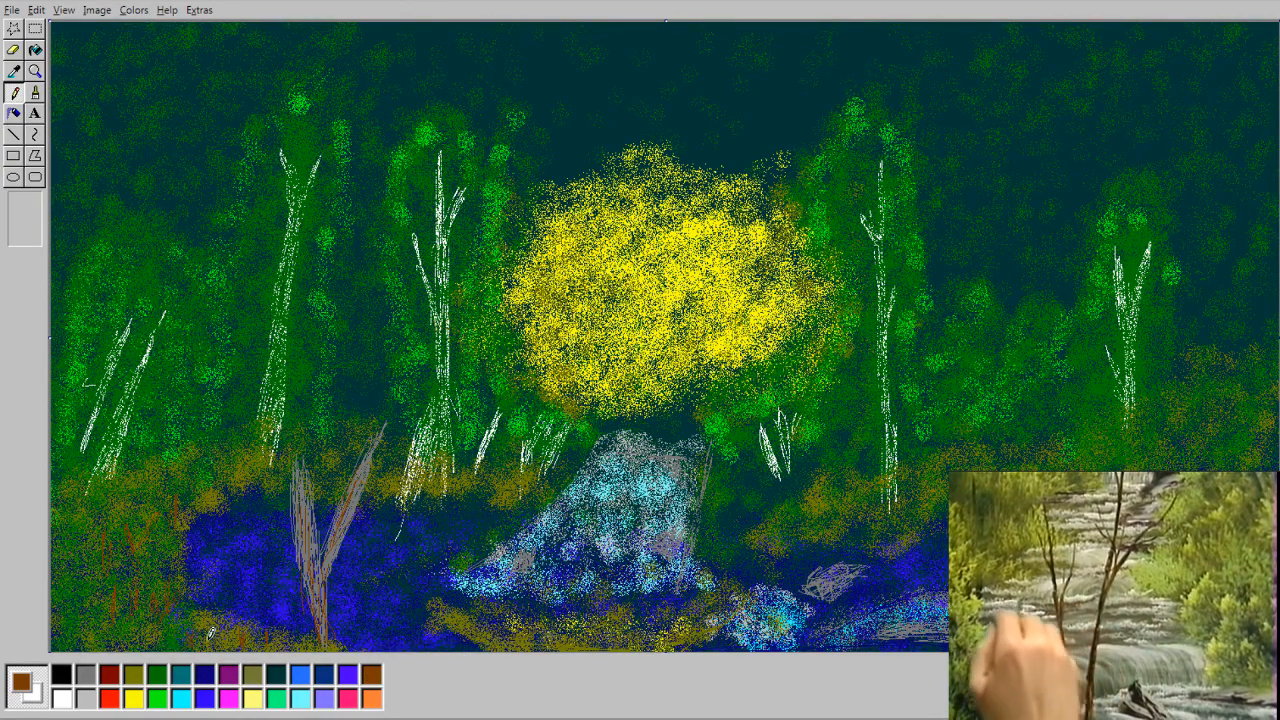
left_click_drag(241, 634, 245, 576)
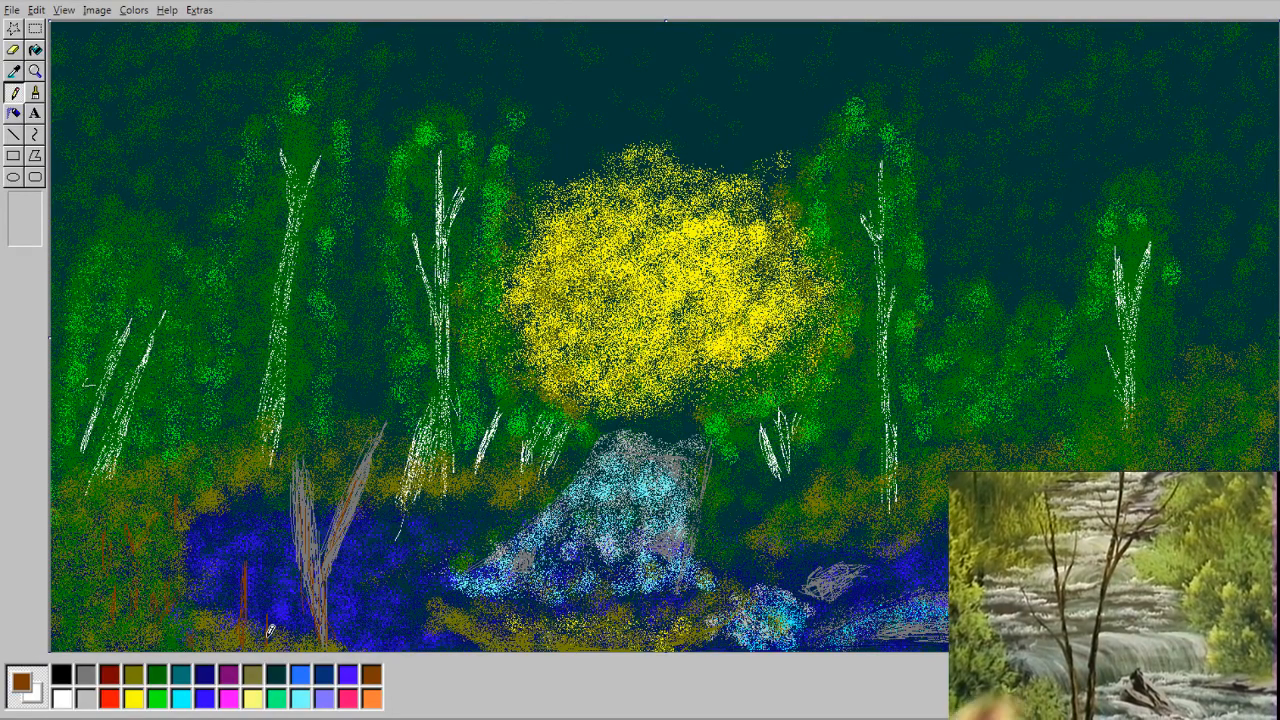
left_click_drag(267, 637, 267, 615)
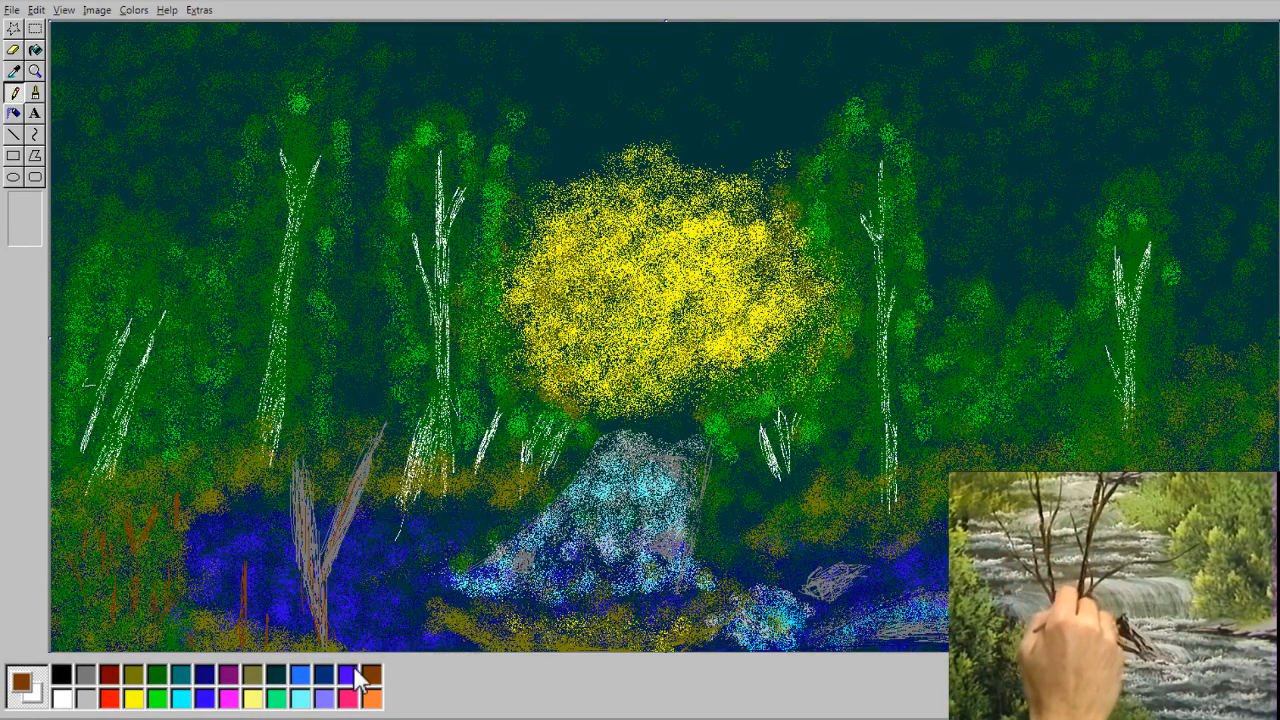
Spray grey tones over the small pool and light grey over the waterfall.
left_click(86, 676)
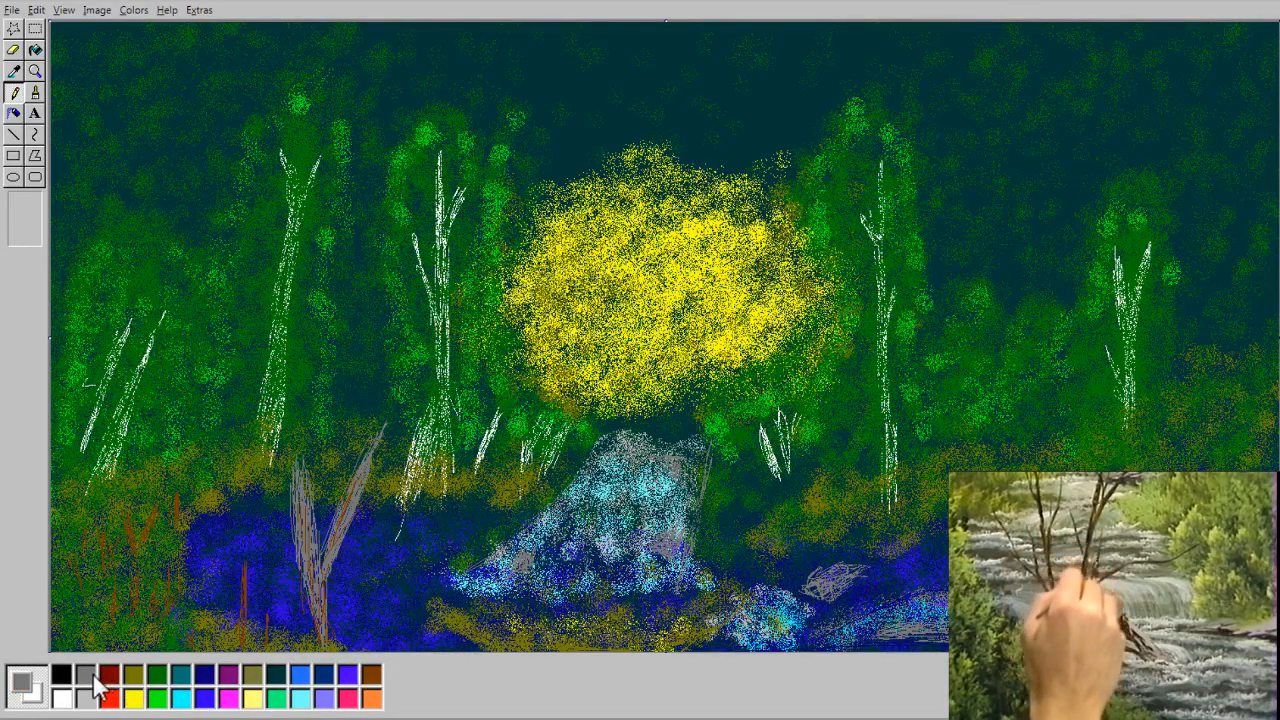
left_click(14, 114)
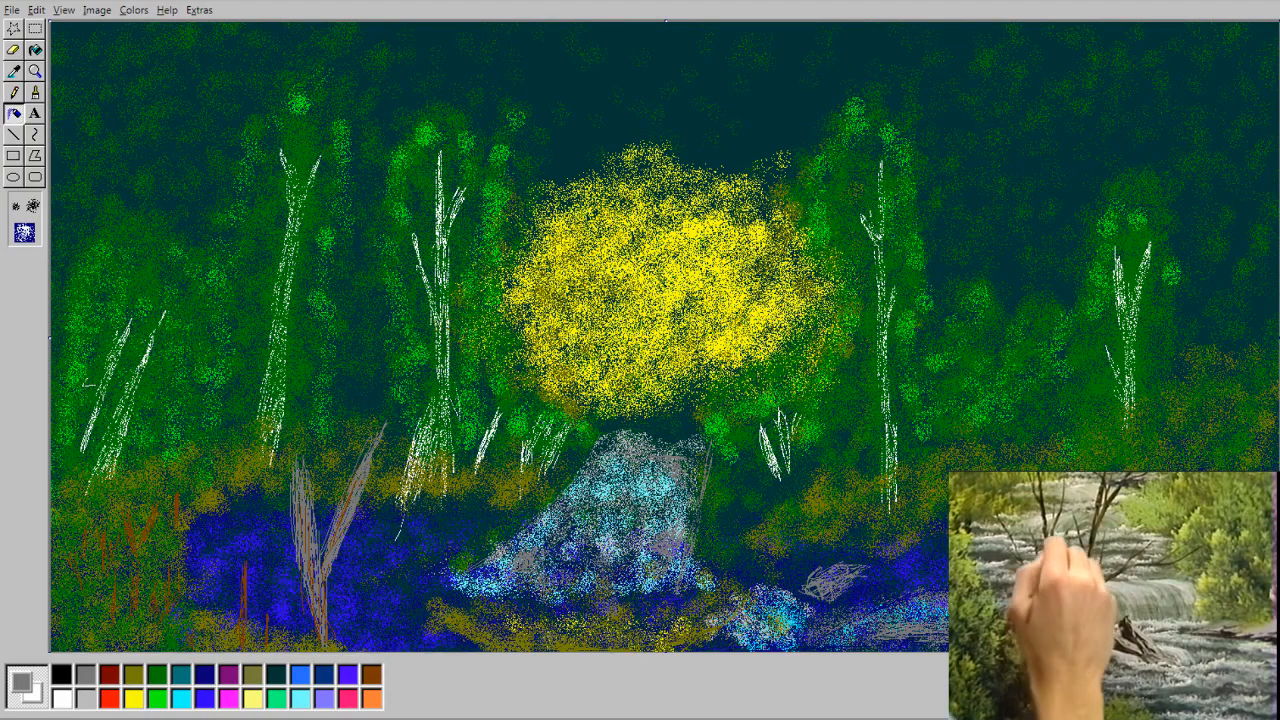
left_click(85, 698)
mouse_move(746, 617)
left_mouse_down()
mouse_move(780, 640)
mouse_move(768, 637)
mouse_move(815, 628)
mouse_move(860, 642)
mouse_move(880, 626)
left_mouse_up()
mouse_move(606, 500)
left_mouse_down()
mouse_move(640, 560)
mouse_move(503, 580)
mouse_move(567, 568)
left_mouse_up()
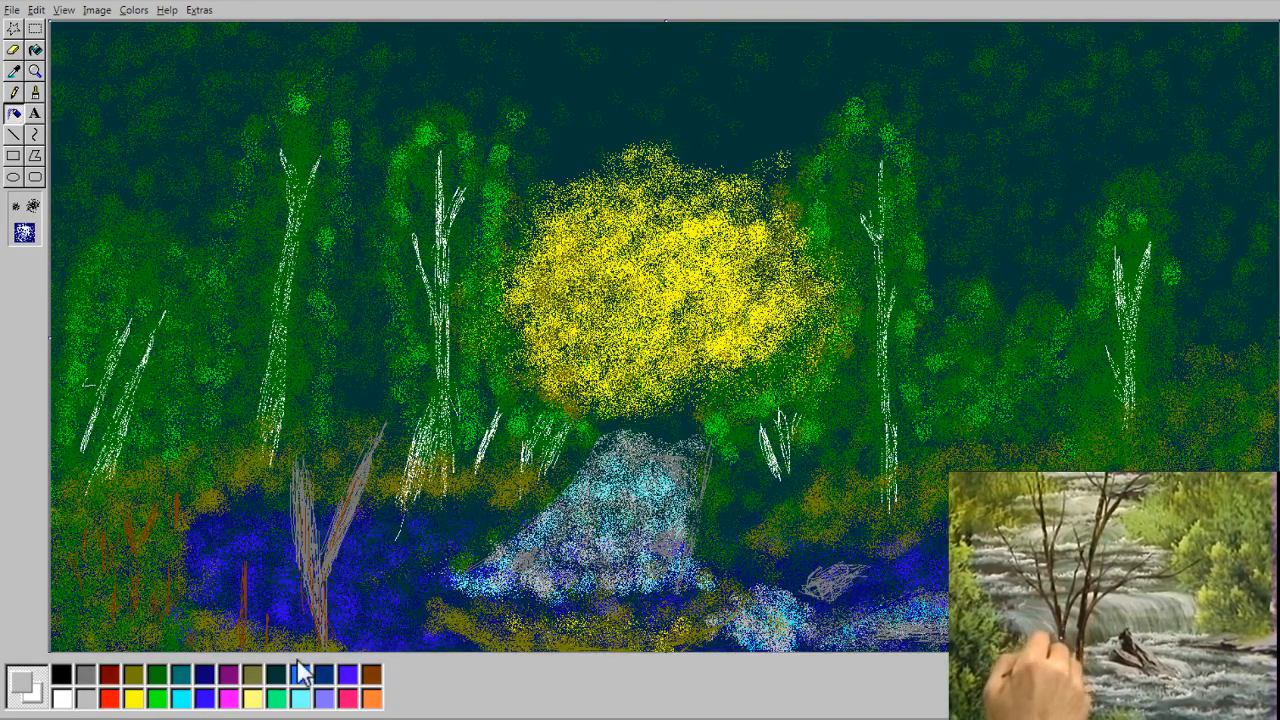
Spray cyan over the small pool and the waterfall, and navy over the water between the waterfall's foot and the bottom bank.
left_click(181, 697)
left_click_drag(776, 596, 870, 634)
mouse_move(590, 468)
left_mouse_down()
mouse_move(506, 614)
mouse_move(656, 564)
mouse_move(707, 570)
left_mouse_up()
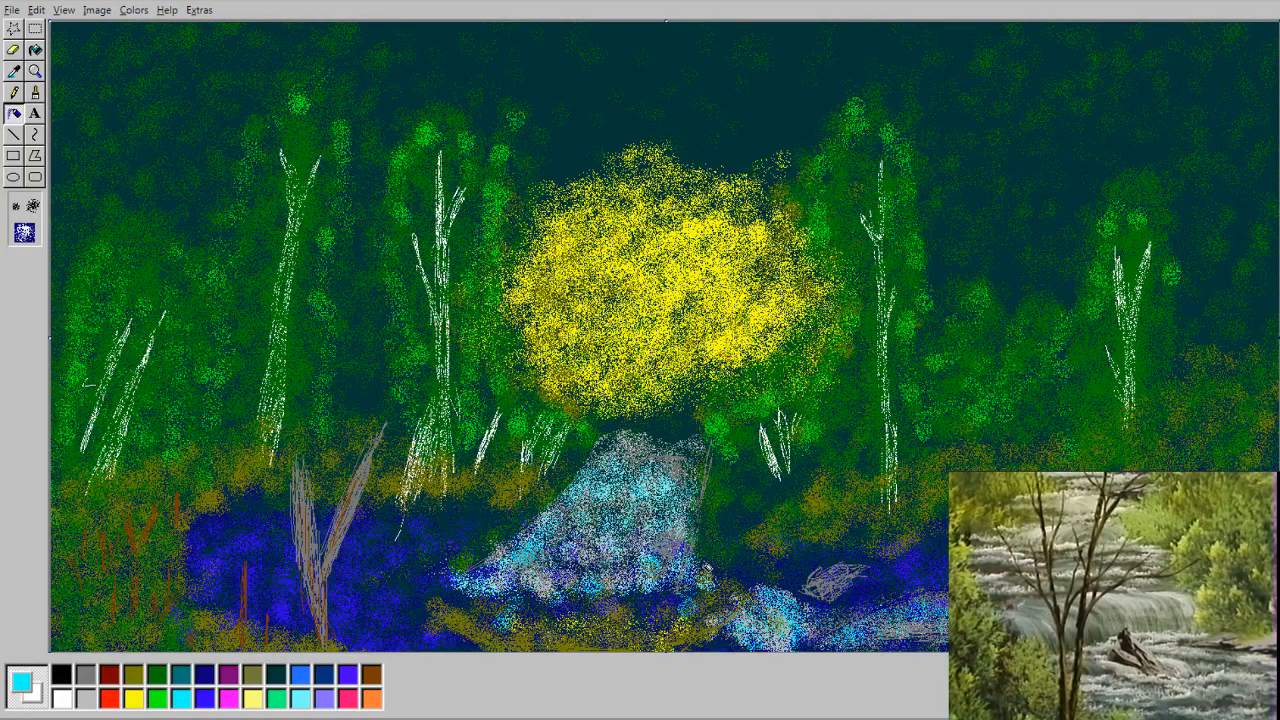
left_click(206, 678)
mouse_move(494, 622)
left_mouse_down()
mouse_move(661, 594)
mouse_move(478, 609)
mouse_move(701, 609)
mouse_move(694, 645)
mouse_move(459, 641)
mouse_move(420, 610)
mouse_move(701, 635)
mouse_move(782, 565)
mouse_move(696, 613)
mouse_move(396, 594)
left_mouse_up()
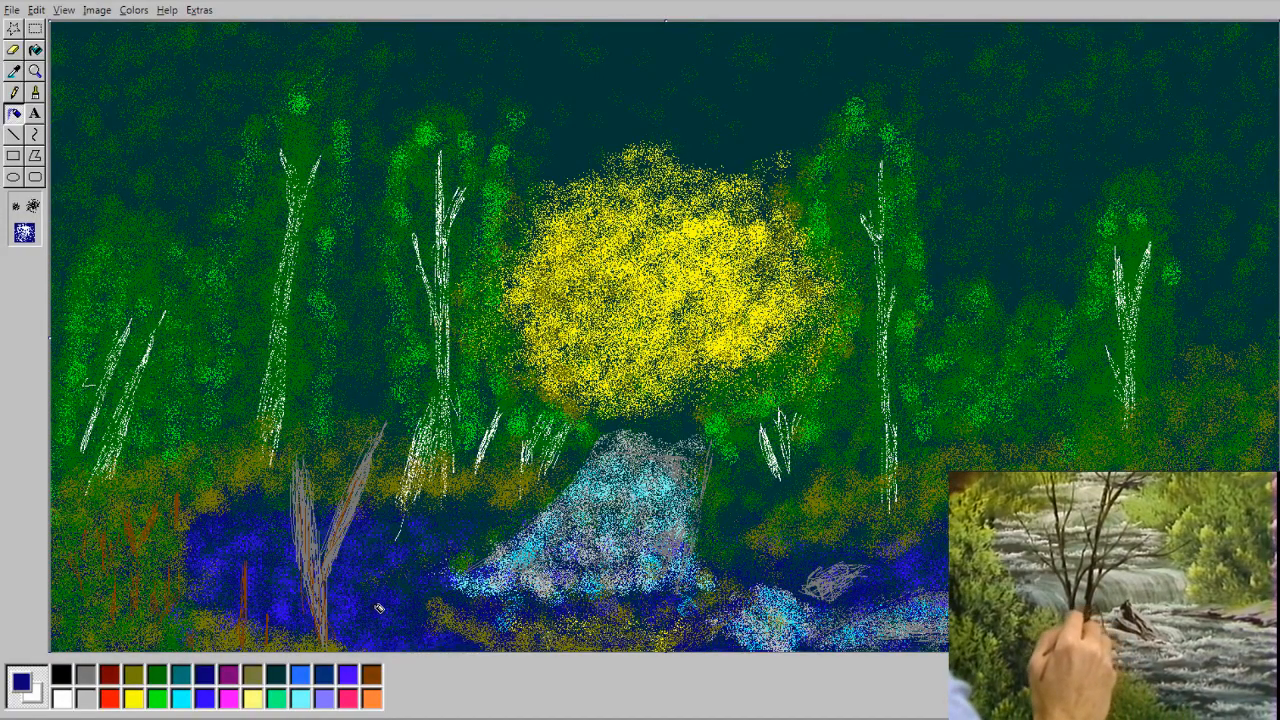
Spray light grey foam along the foot of the waterfall and over the small pool and its stream.
left_click(85, 698)
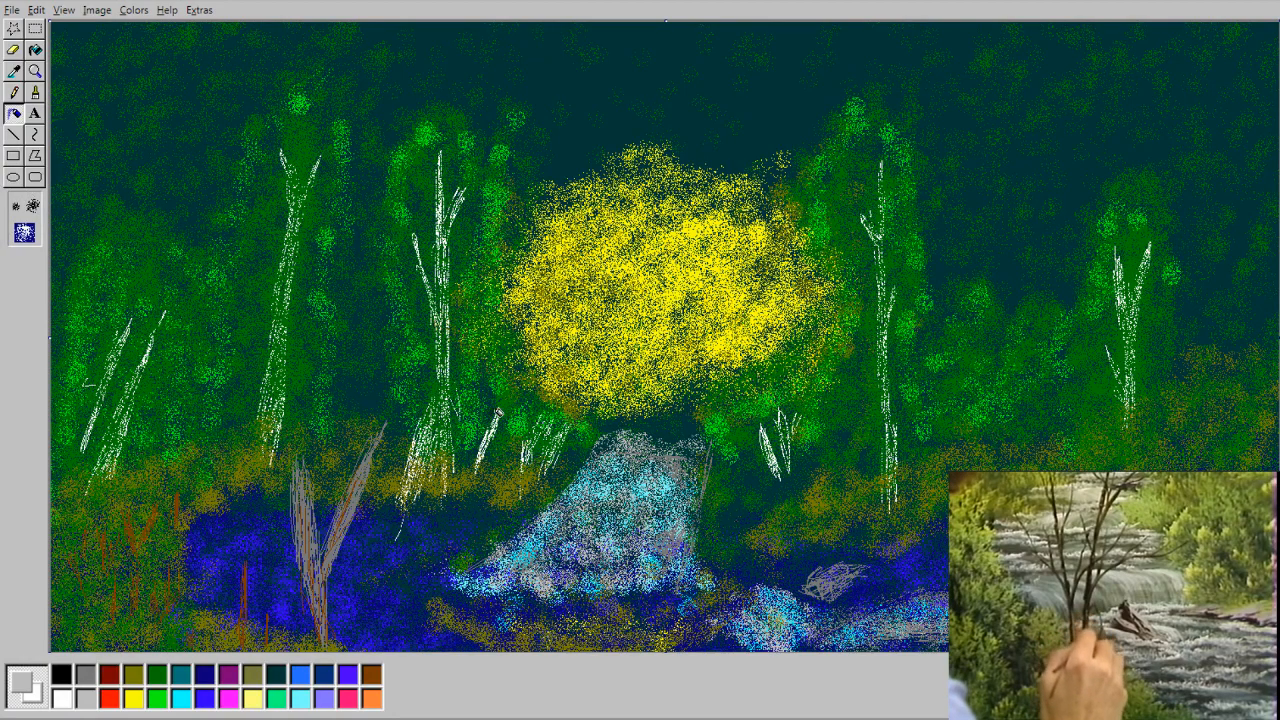
left_click(631, 571)
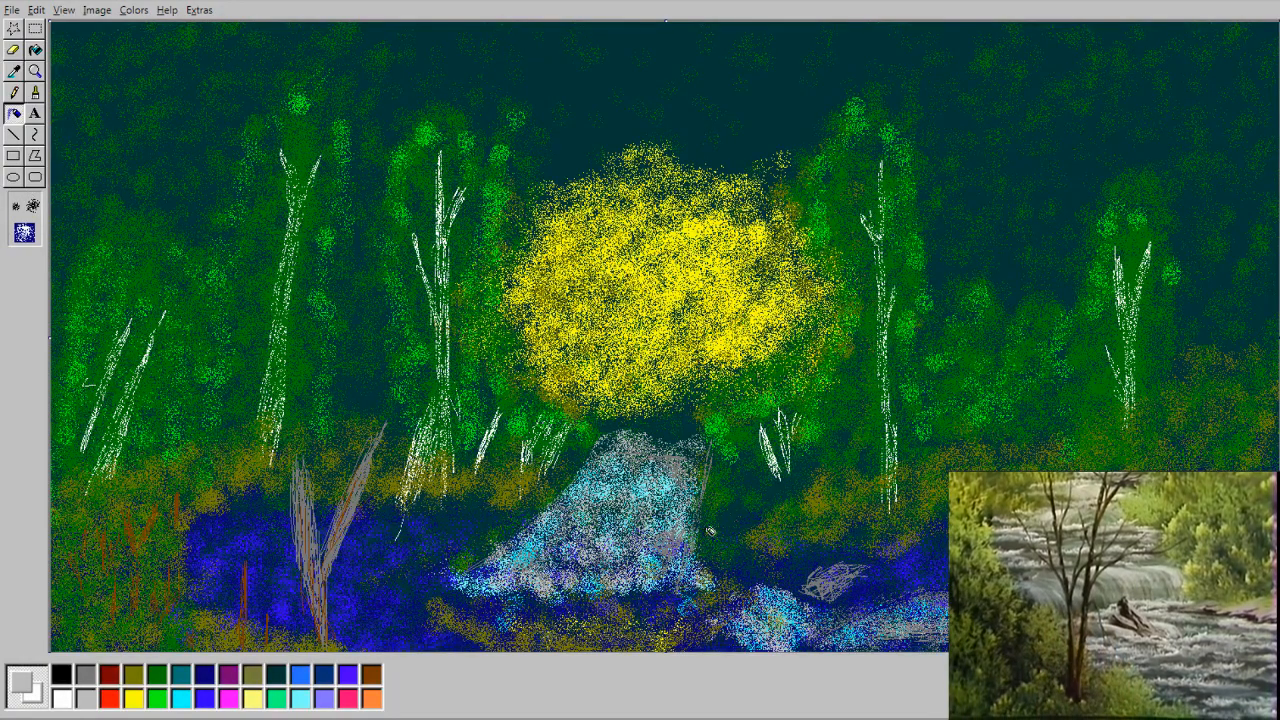
left_click(625, 597)
left_click(551, 569)
left_click(507, 589)
left_click(442, 581)
mouse_move(758, 621)
left_mouse_down()
mouse_move(730, 618)
mouse_move(748, 598)
left_mouse_up()
mouse_move(791, 646)
left_mouse_down()
mouse_move(810, 605)
mouse_move(823, 642)
mouse_move(930, 632)
mouse_move(870, 626)
mouse_move(922, 608)
left_mouse_up()
Spray white highlights over the waterfall and small pool, and white foam on the water left of the waterfall's foot.
left_click(60, 702)
mouse_move(588, 477)
left_mouse_down()
mouse_move(612, 479)
mouse_move(550, 526)
left_mouse_up()
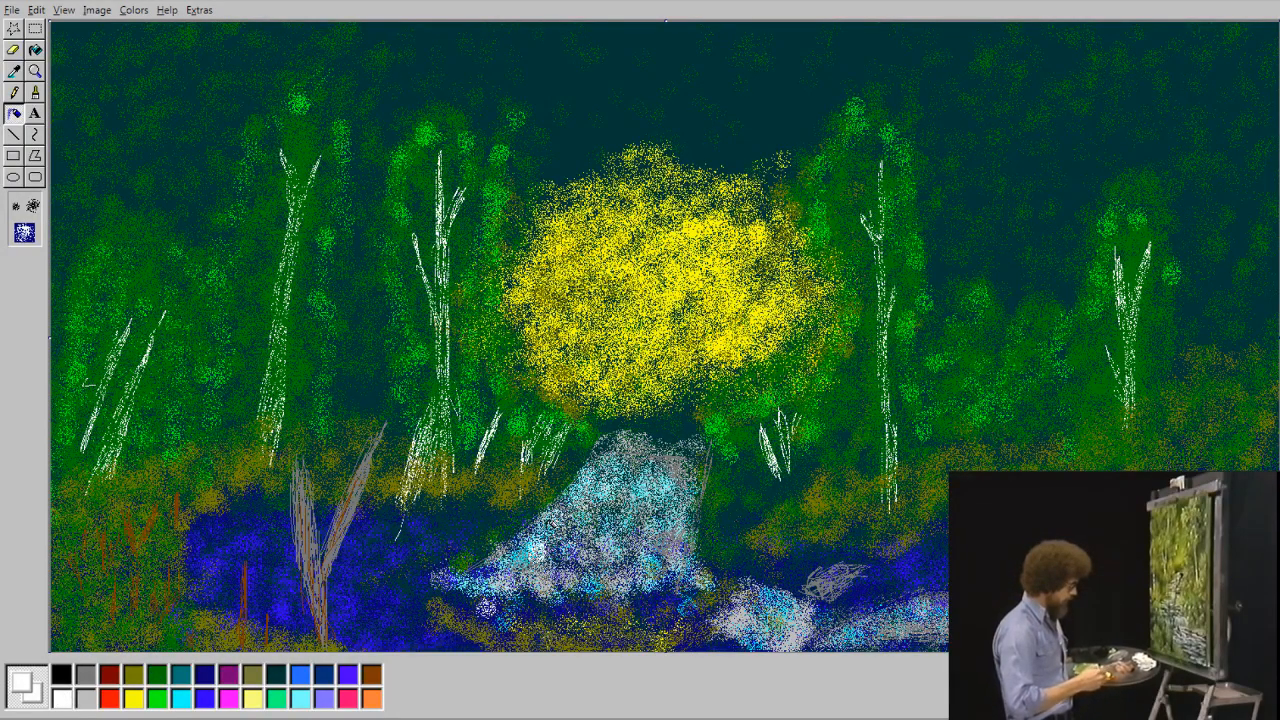
mouse_move(486, 607)
left_mouse_down()
mouse_move(622, 535)
mouse_move(689, 558)
mouse_move(744, 606)
mouse_move(803, 616)
mouse_move(820, 640)
mouse_move(930, 612)
mouse_move(905, 610)
left_mouse_up()
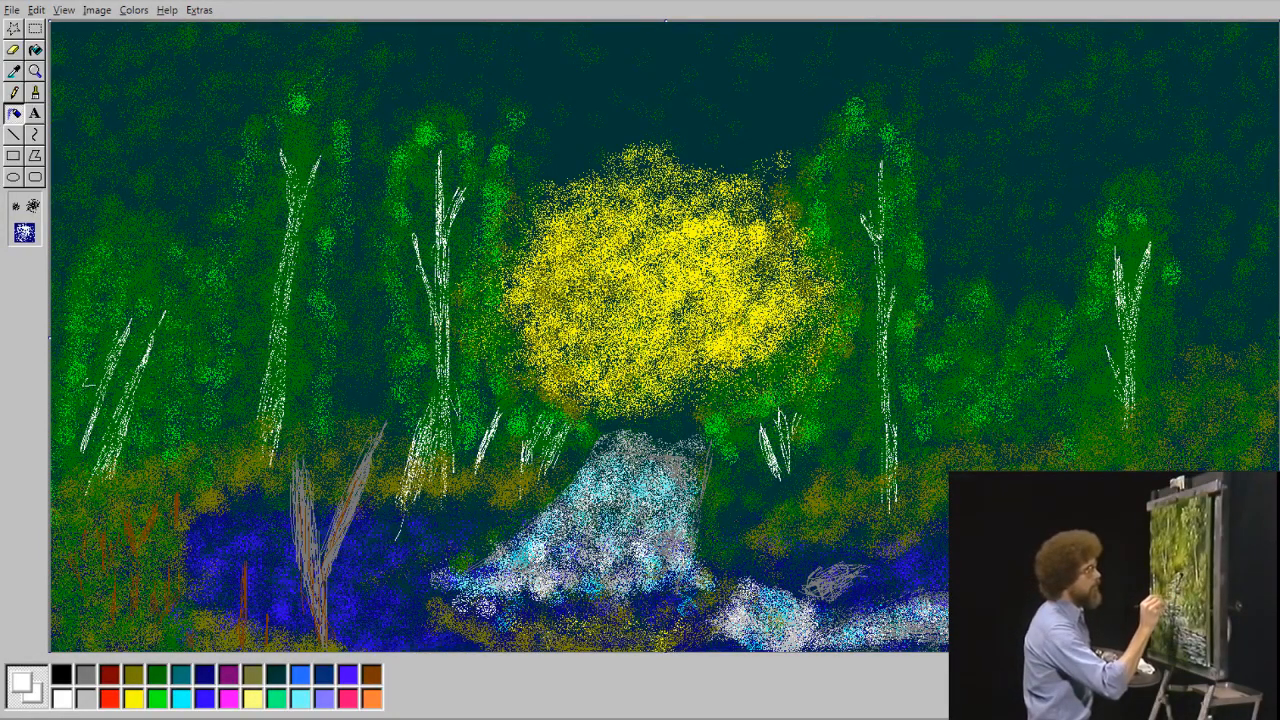
mouse_move(450, 583)
left_mouse_down()
mouse_move(420, 605)
mouse_move(445, 550)
mouse_move(465, 552)
mouse_move(483, 528)
mouse_move(426, 597)
left_mouse_up()
mouse_move(464, 551)
left_mouse_down()
mouse_move(424, 615)
mouse_move(402, 593)
mouse_move(436, 570)
mouse_move(420, 634)
left_mouse_up()
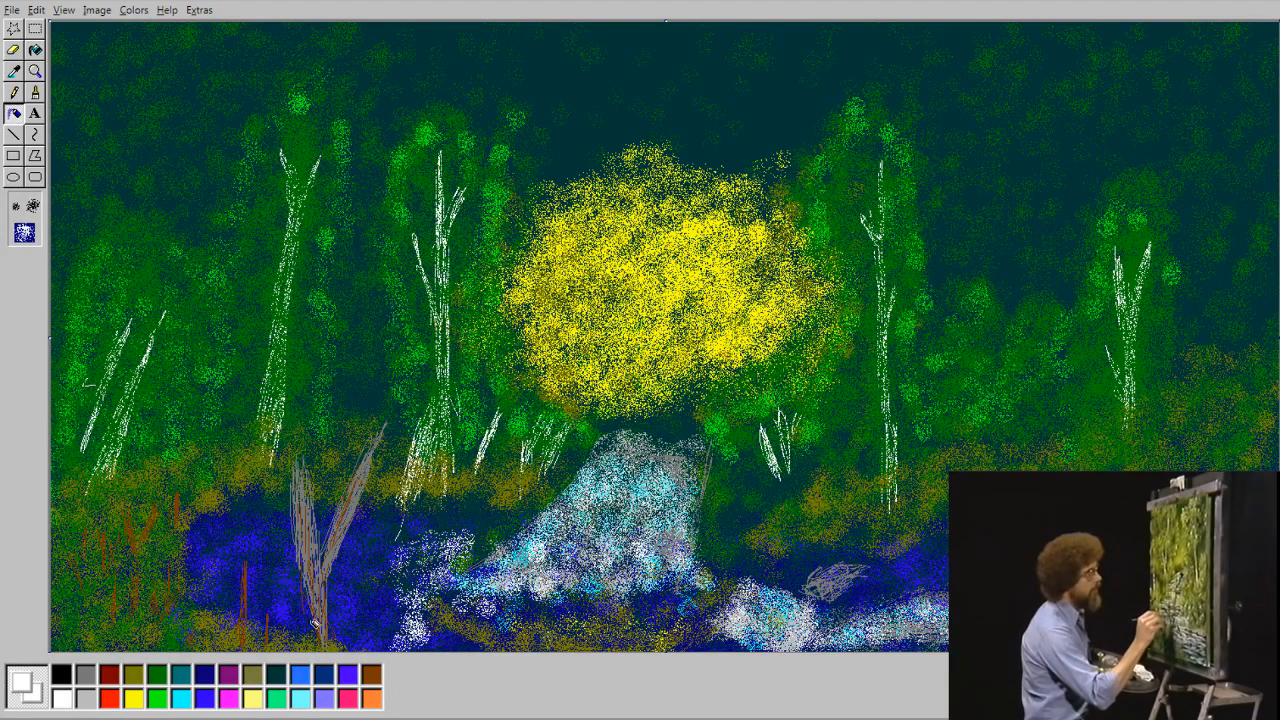
Tone down the white foam left of the waterfall with navy spray.
left_click(205, 697)
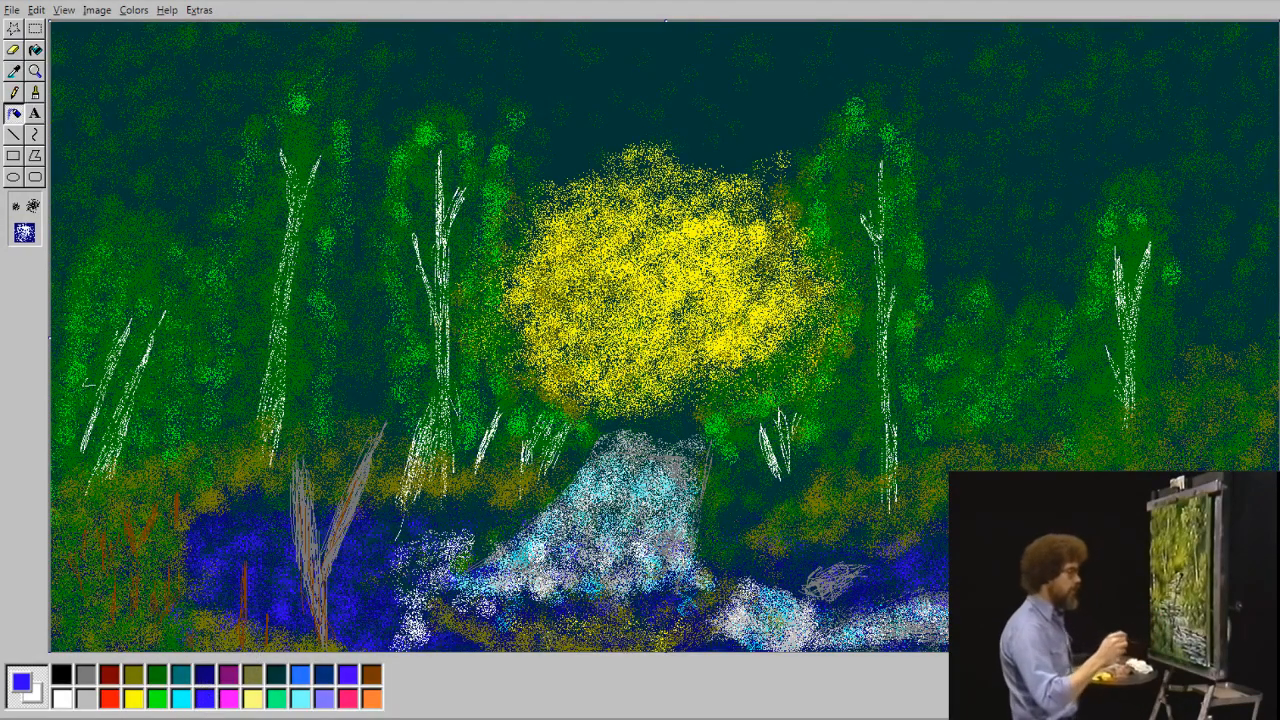
left_click(205, 674)
mouse_move(454, 555)
left_mouse_down()
mouse_move(405, 643)
mouse_move(426, 550)
mouse_move(392, 553)
mouse_move(432, 537)
mouse_move(429, 601)
mouse_move(481, 538)
left_mouse_up()
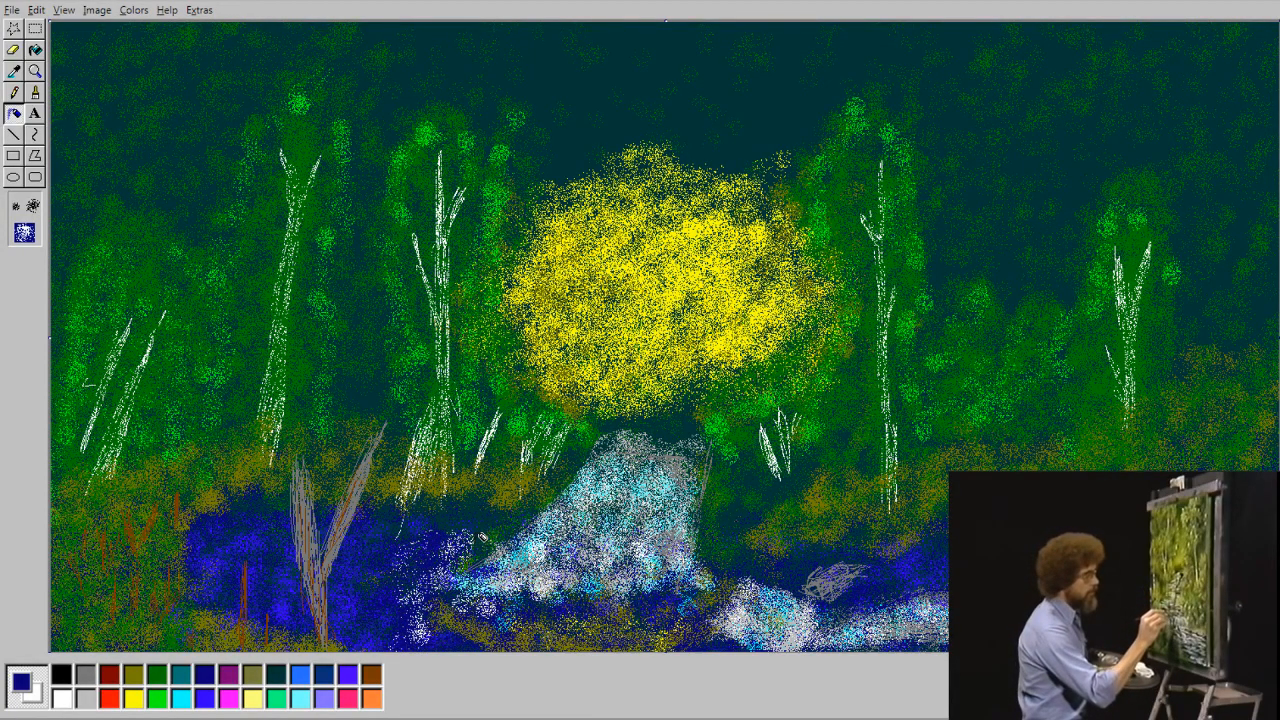
Spray olive over the bottom bank below the waterfall and add a yellow highlight along its centre.
left_click(136, 676)
mouse_move(462, 616)
left_mouse_down()
mouse_move(540, 643)
mouse_move(640, 636)
mouse_move(708, 606)
mouse_move(510, 636)
mouse_move(476, 614)
mouse_move(630, 620)
mouse_move(685, 605)
mouse_move(615, 630)
mouse_move(631, 616)
mouse_move(494, 626)
mouse_move(650, 615)
left_mouse_up()
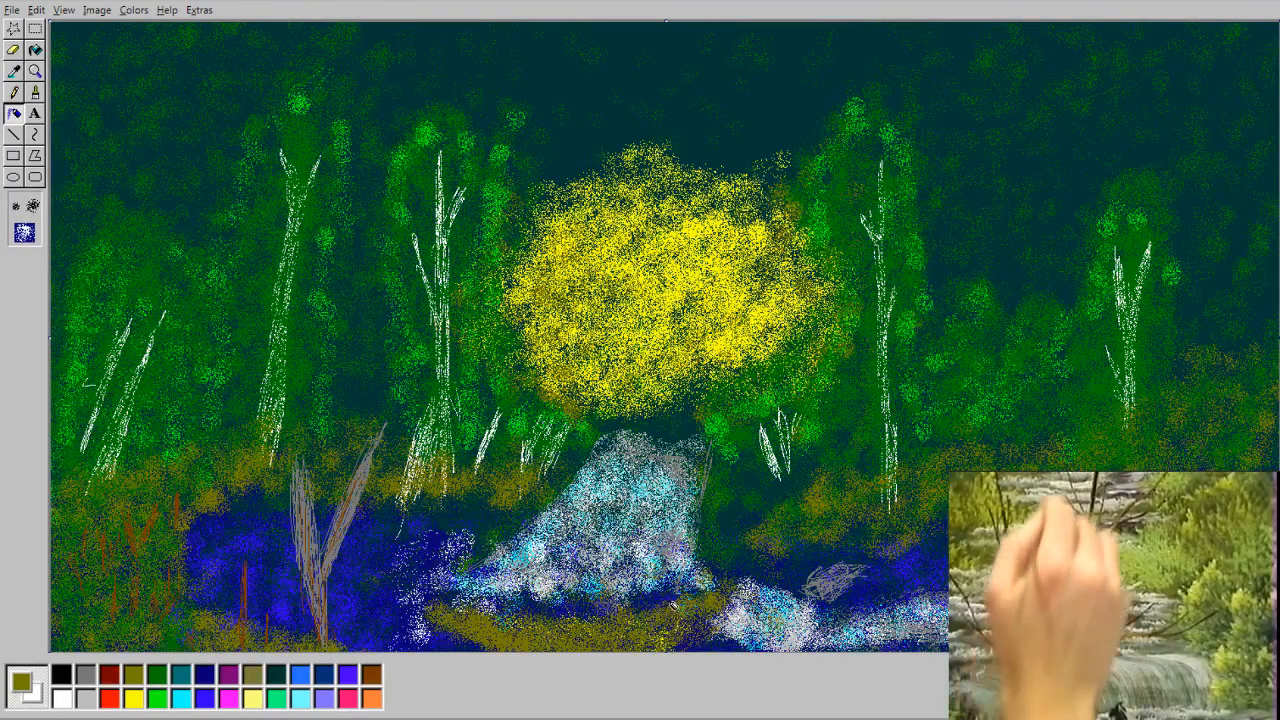
left_click(133, 699)
left_click_drag(575, 628, 648, 630)
mouse_move(549, 628)
left_mouse_down()
mouse_move(634, 634)
mouse_move(549, 617)
mouse_move(582, 614)
left_mouse_up()
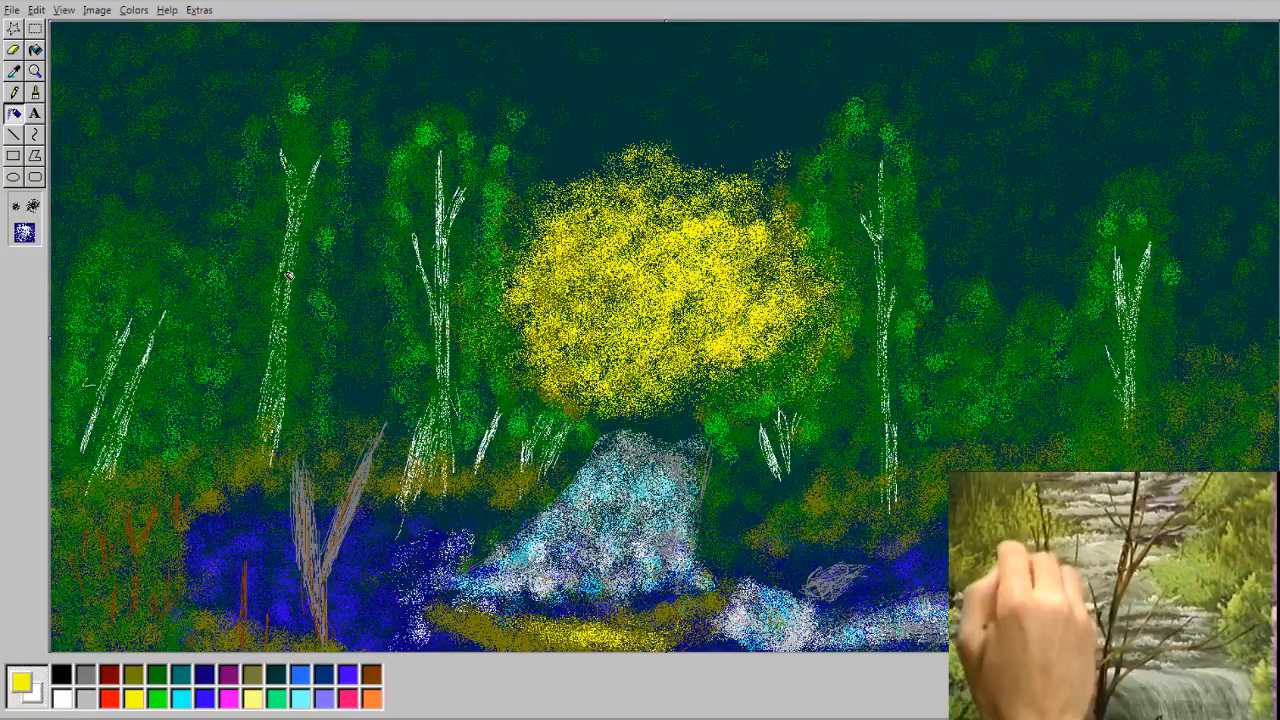
Spray dark green over the forest foliage and add faint khaki touches on both sides of the yellow glow.
left_click(157, 675)
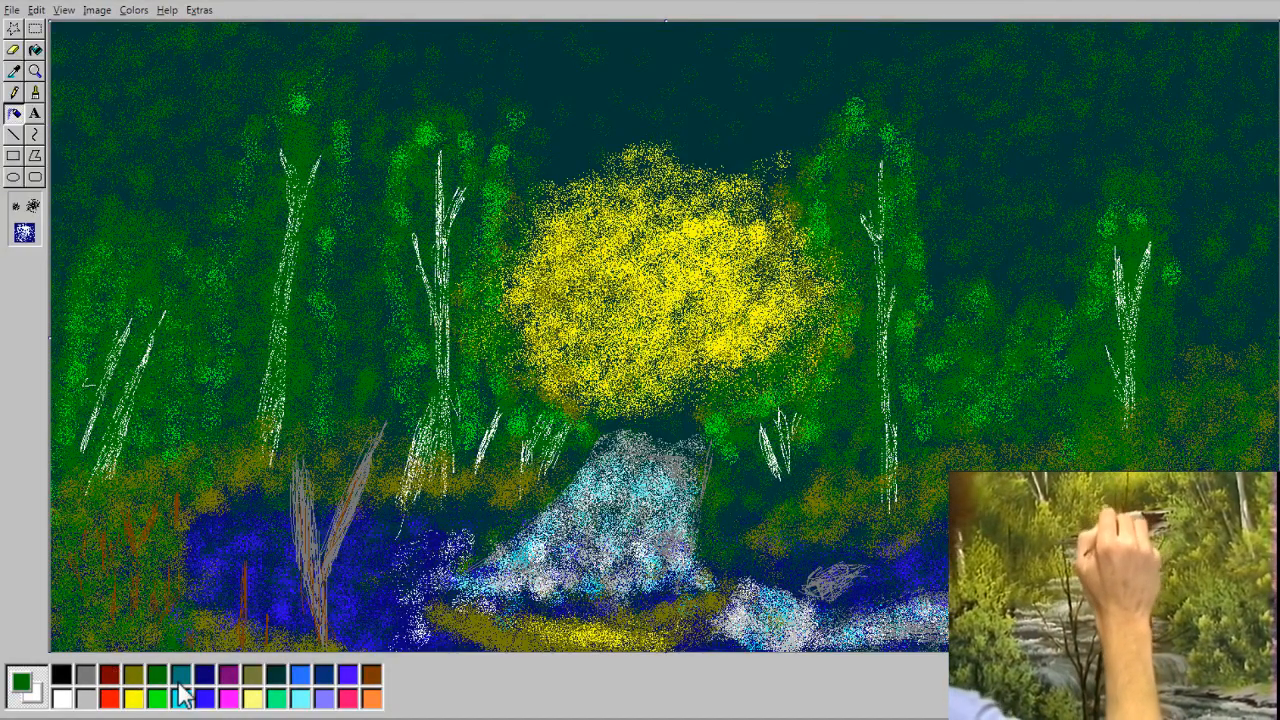
left_click(283, 676)
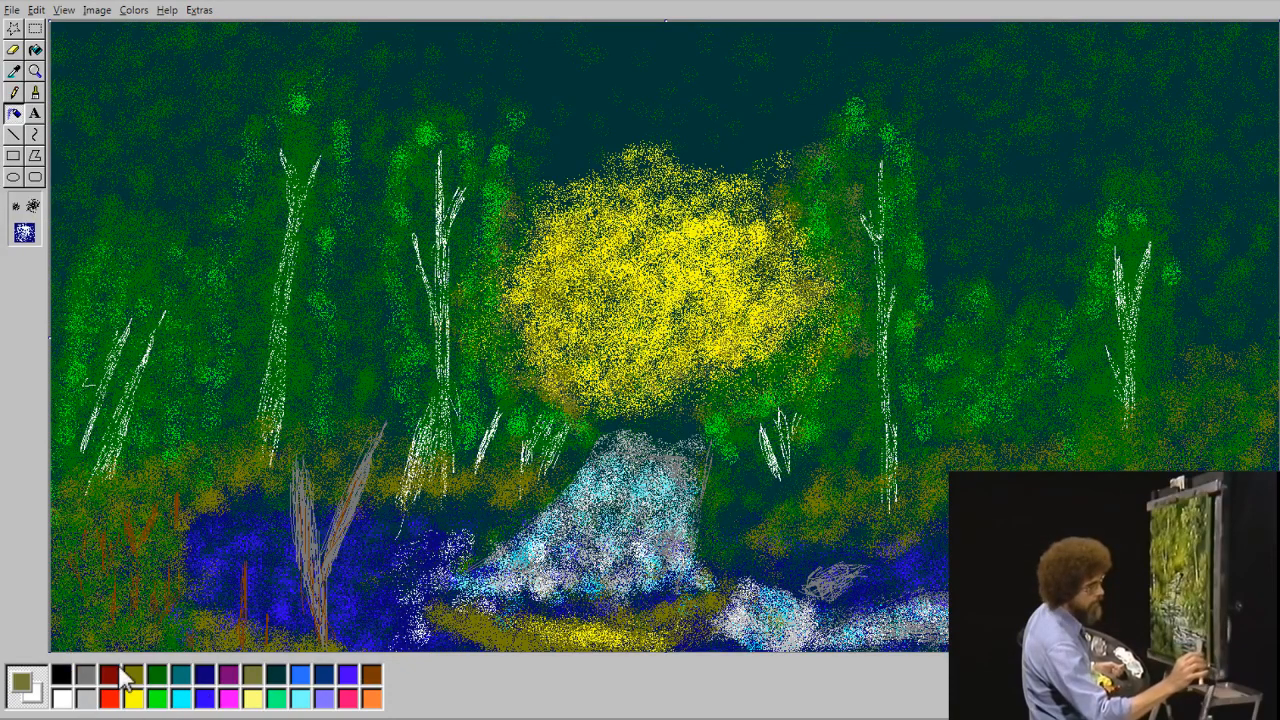
left_click(157, 674)
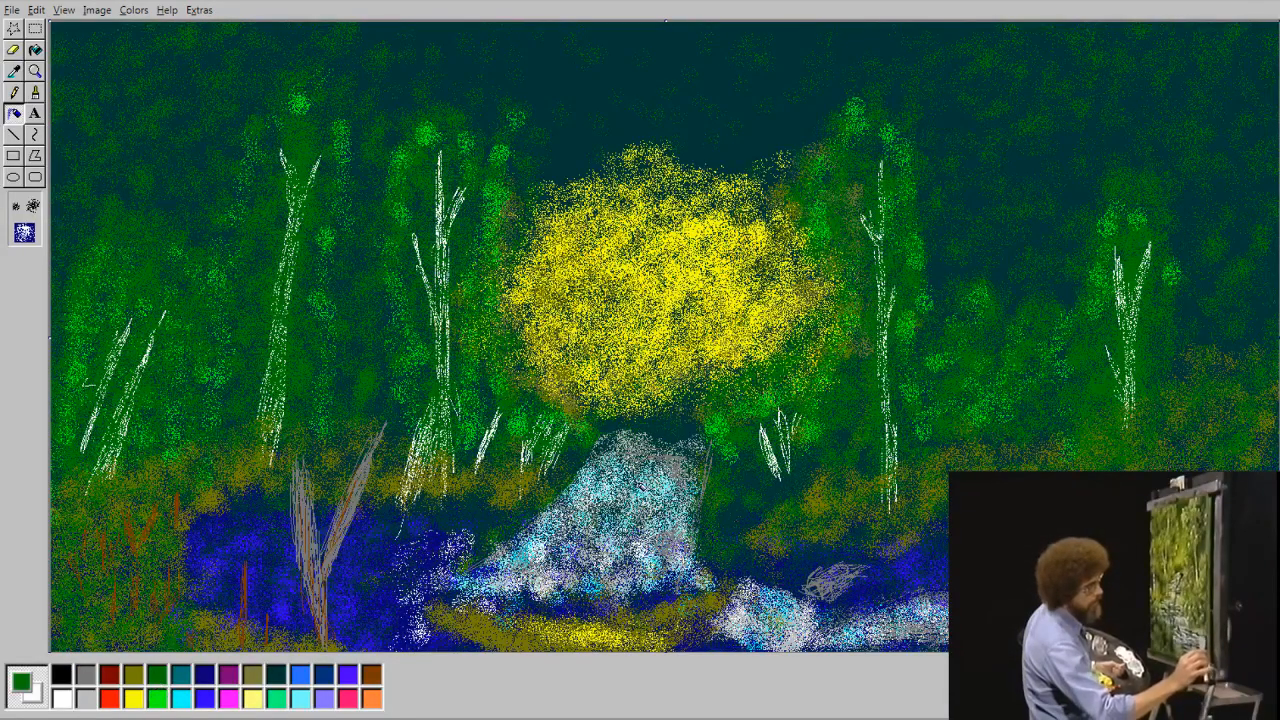
Spray a small blue patch beside the white trunk right of the glow, and soften it with dark green.
left_click(298, 675)
left_click_drag(858, 345, 848, 390)
mouse_move(868, 322)
left_mouse_down()
mouse_move(865, 352)
mouse_move(902, 338)
mouse_move(862, 326)
mouse_move(847, 401)
mouse_move(876, 324)
mouse_move(845, 379)
mouse_move(853, 435)
mouse_move(837, 421)
mouse_move(870, 329)
mouse_move(889, 316)
mouse_move(873, 326)
mouse_move(871, 387)
mouse_move(870, 334)
left_mouse_up()
left_click(276, 675)
left_click(160, 676)
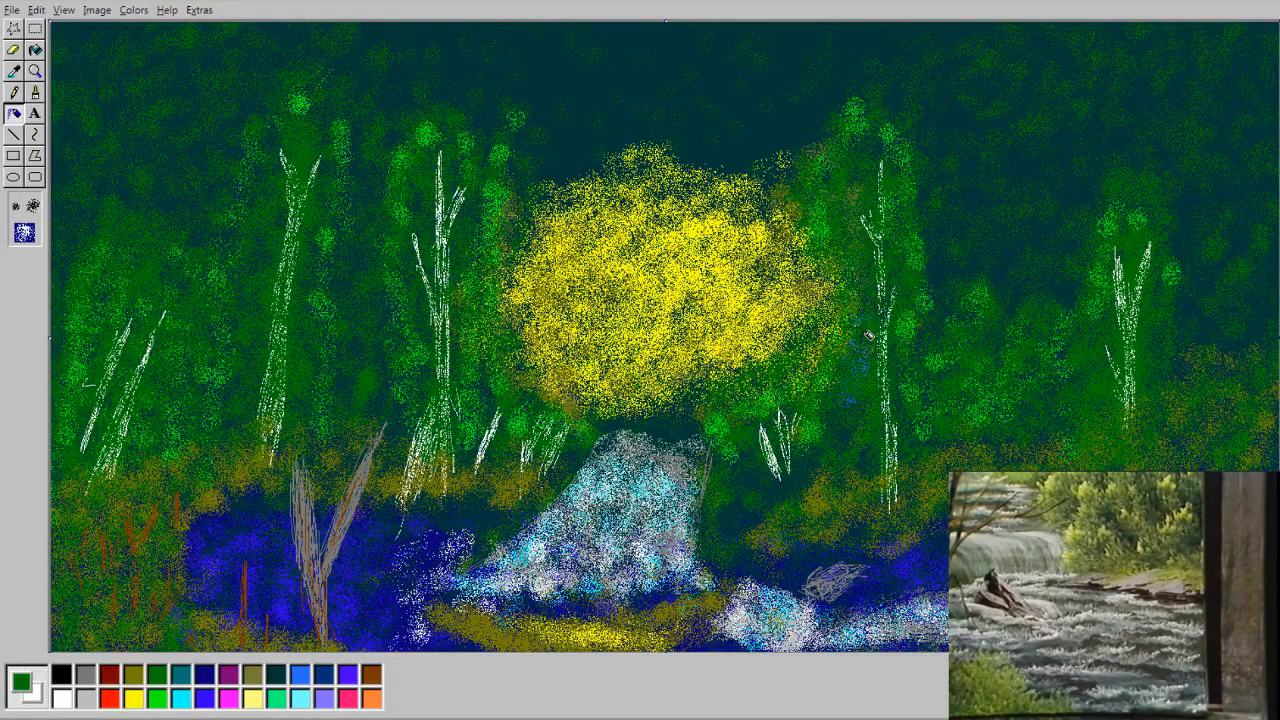
Draw a thin olive pencil line along the lower edge of the bank right of the waterfall.
left_click(132, 676)
left_click(14, 92)
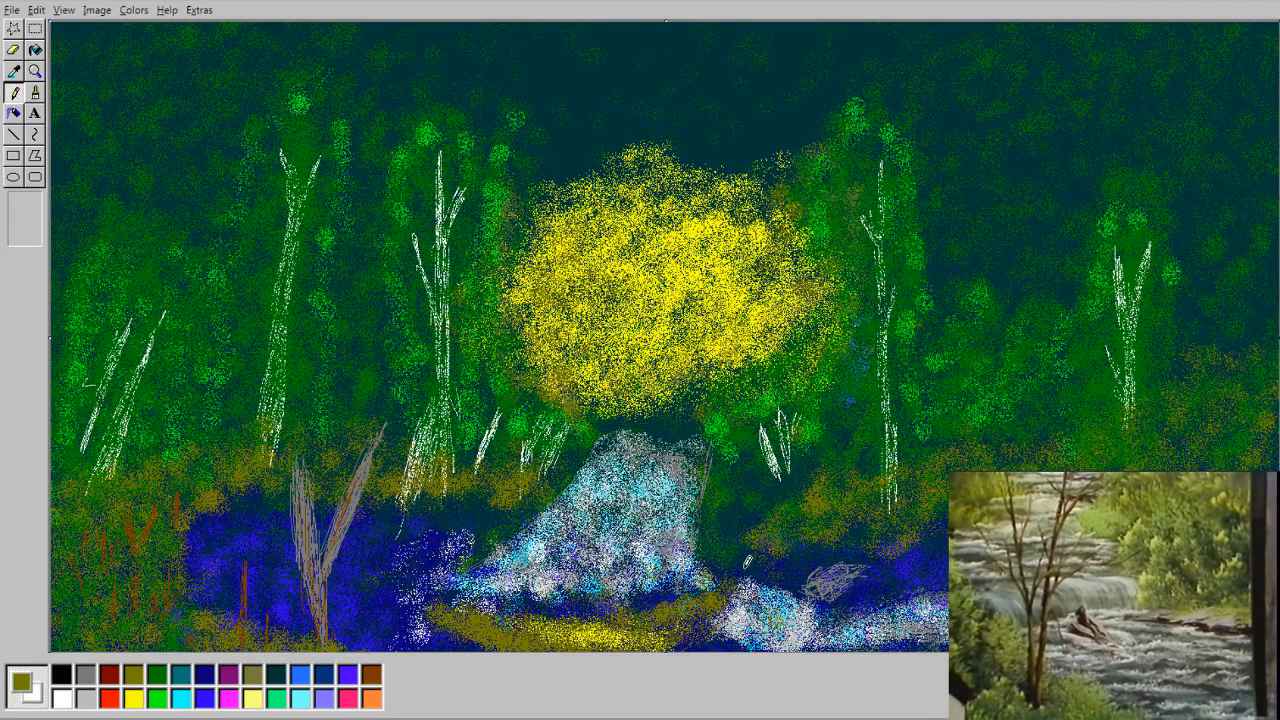
left_click_drag(777, 548, 850, 544)
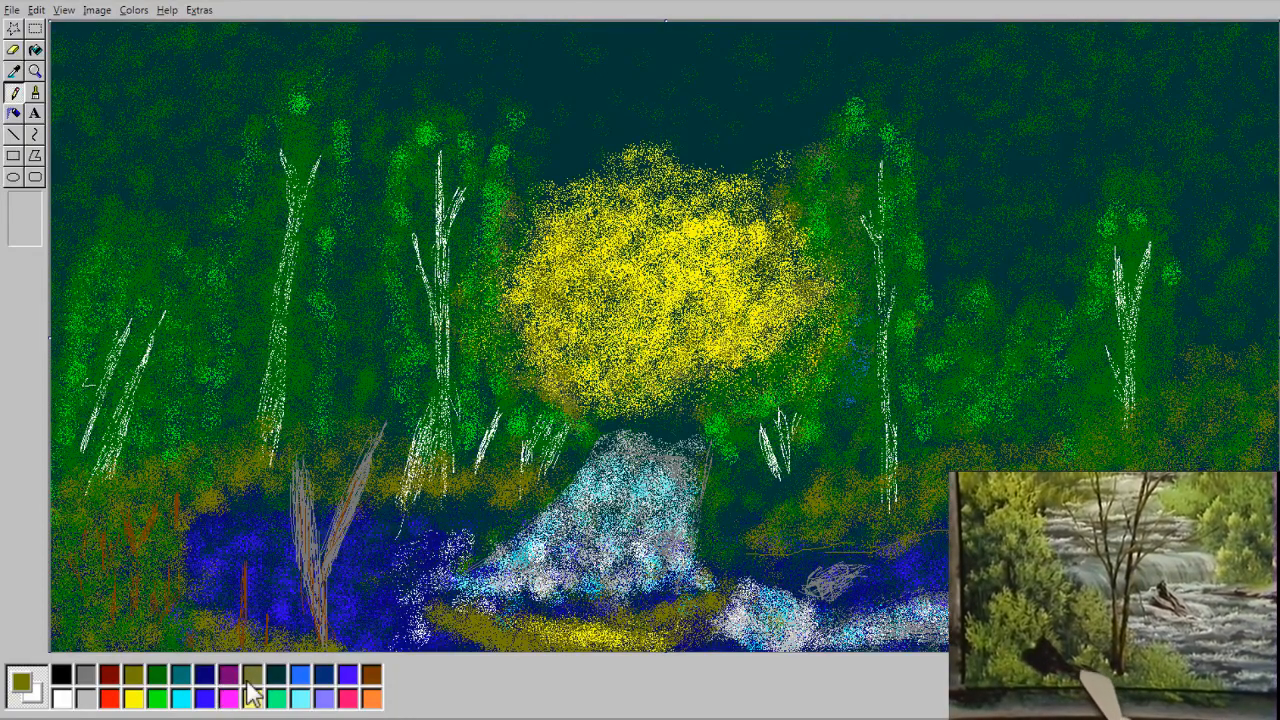
Outline the shore of the blue water left of the waterfall with green and olive pencil lines.
left_click(164, 677)
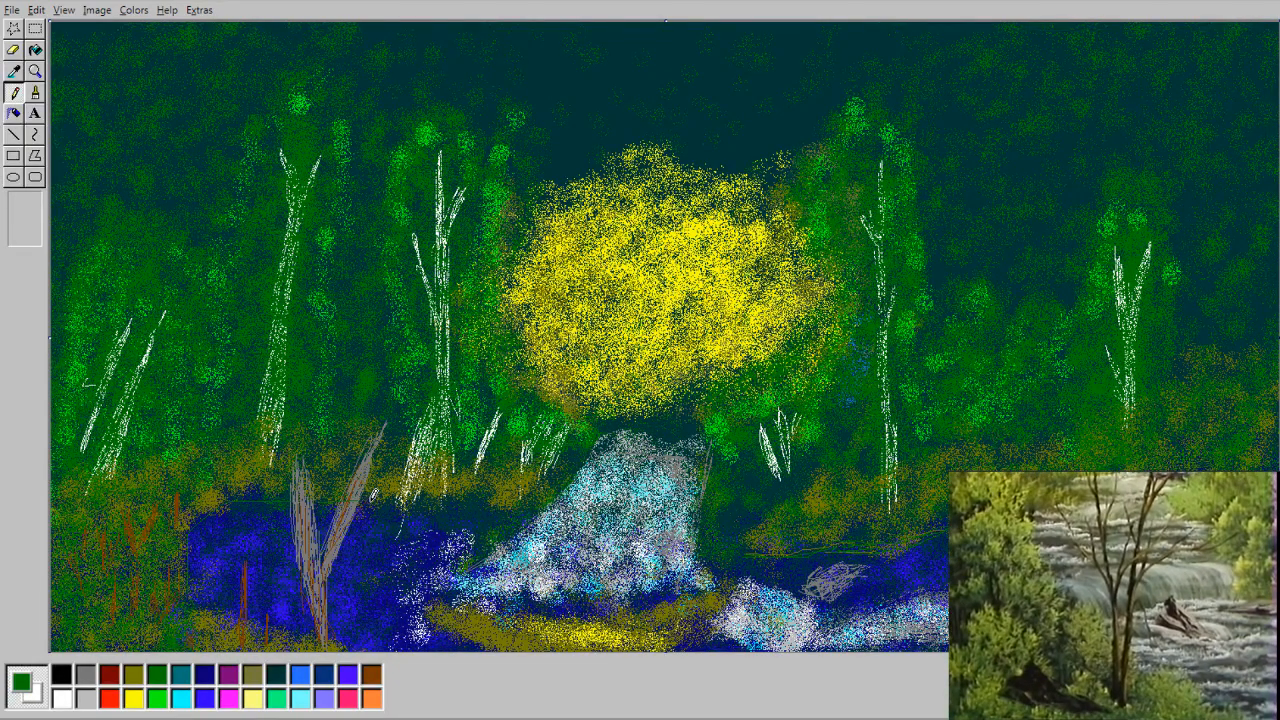
left_click_drag(518, 495, 500, 502)
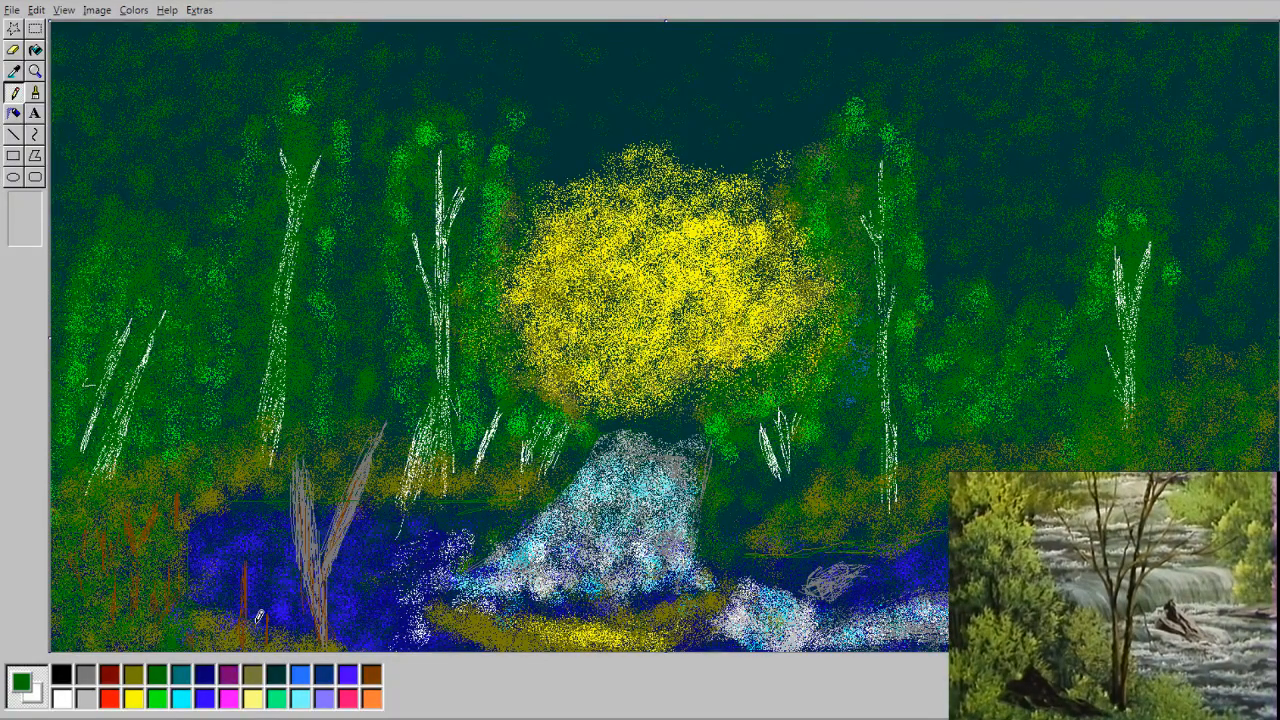
left_click(108, 675)
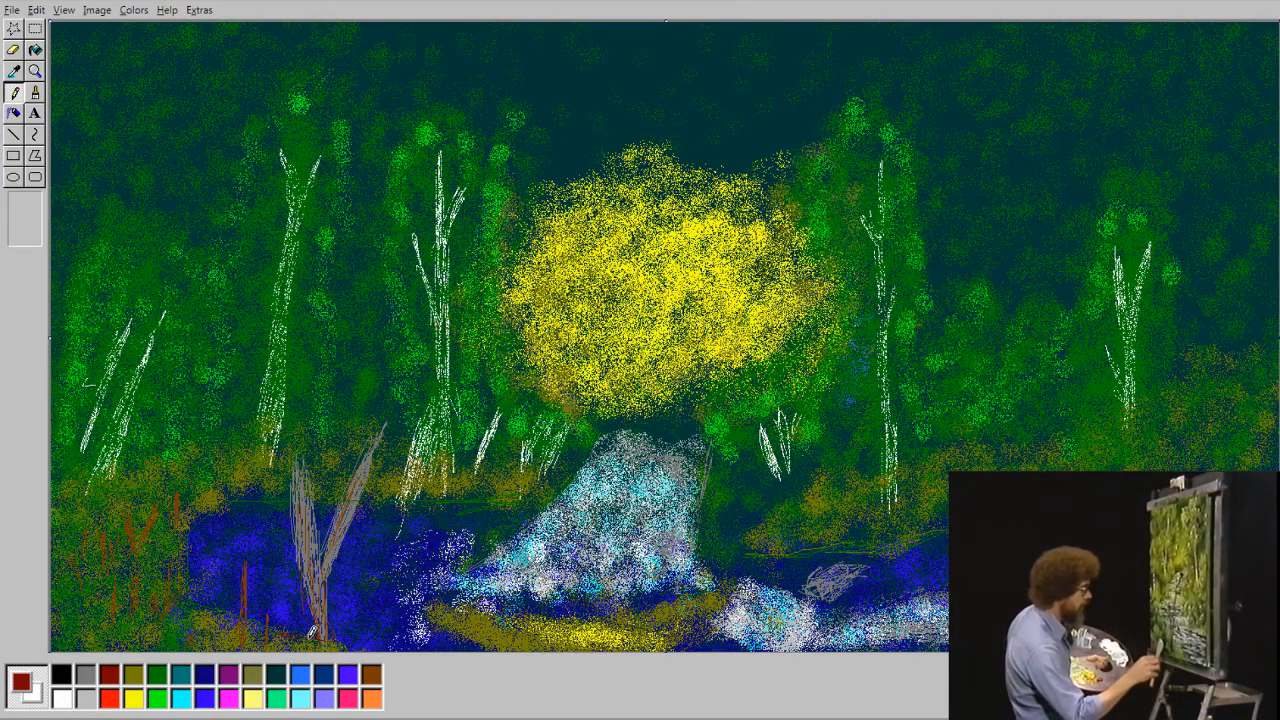
left_click(134, 676)
mouse_move(306, 634)
left_mouse_down()
mouse_move(190, 597)
mouse_move(194, 522)
mouse_move(225, 503)
mouse_move(455, 492)
mouse_move(518, 506)
mouse_move(488, 498)
left_mouse_up()
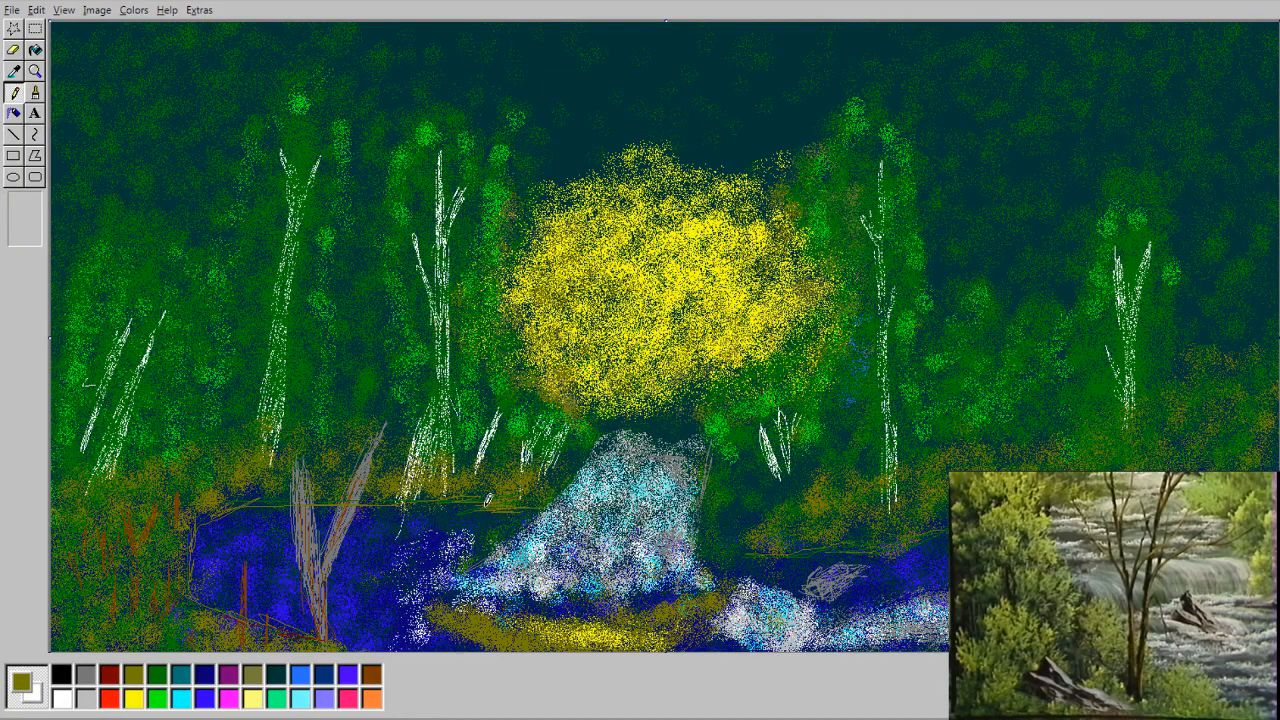
Cover the shoreline crossing the fork of the grey trunk, using grey and navy spray from the medium airbrush.
left_click(85, 675)
left_click_drag(296, 508, 312, 507)
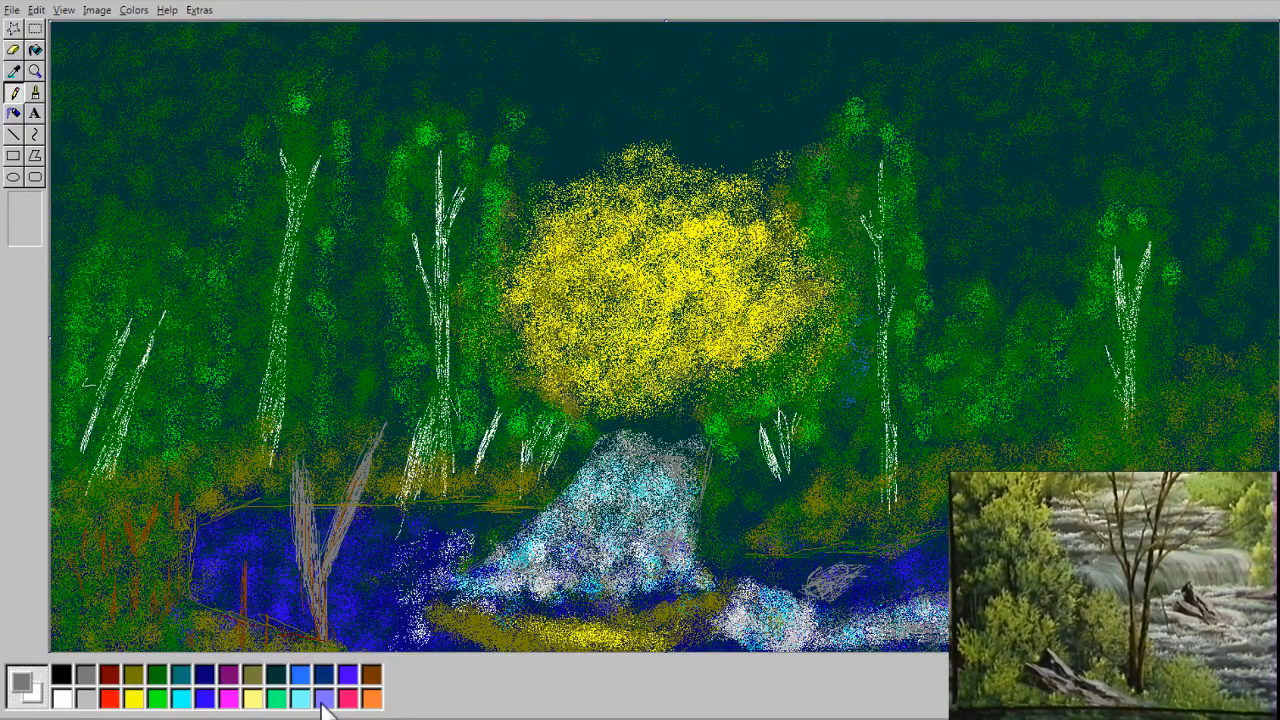
left_click(14, 113)
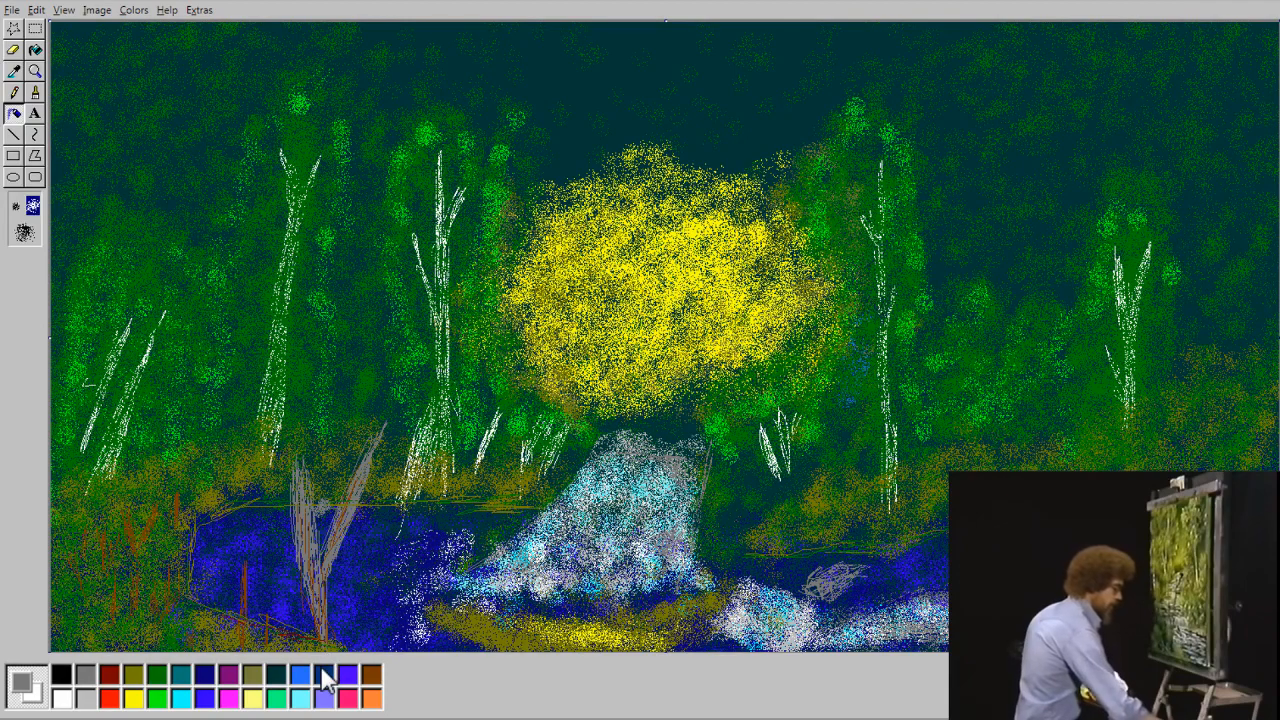
left_click(206, 680)
left_click_drag(327, 503, 330, 507)
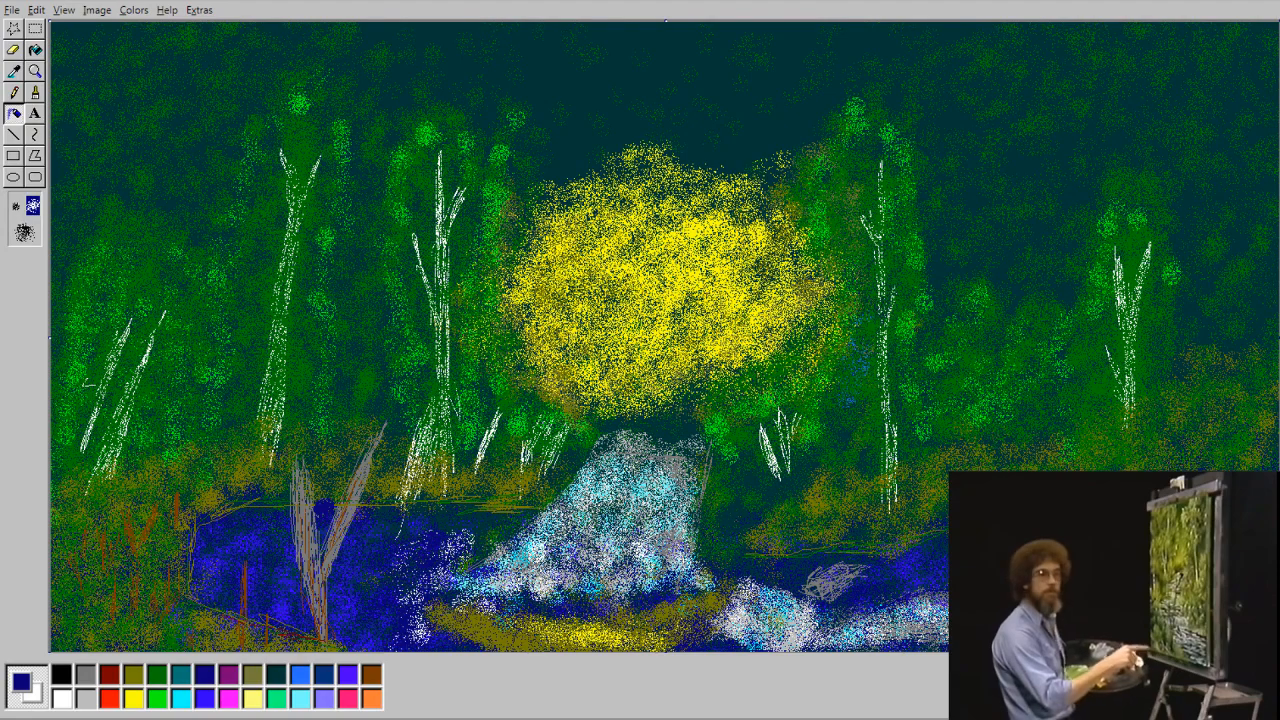
Spray khaki, dark green and olive texture over the banks, mainly the grassy bank around the reddish-brown twigs.
left_click(252, 674)
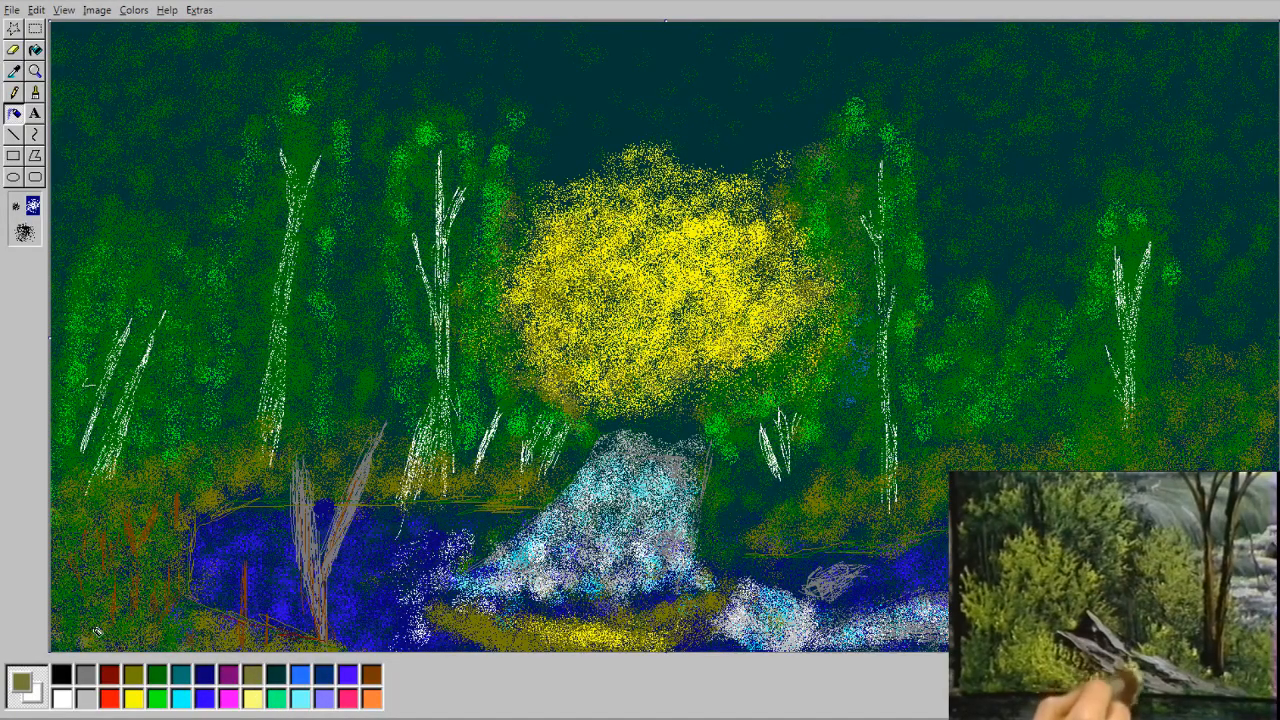
left_click(157, 675)
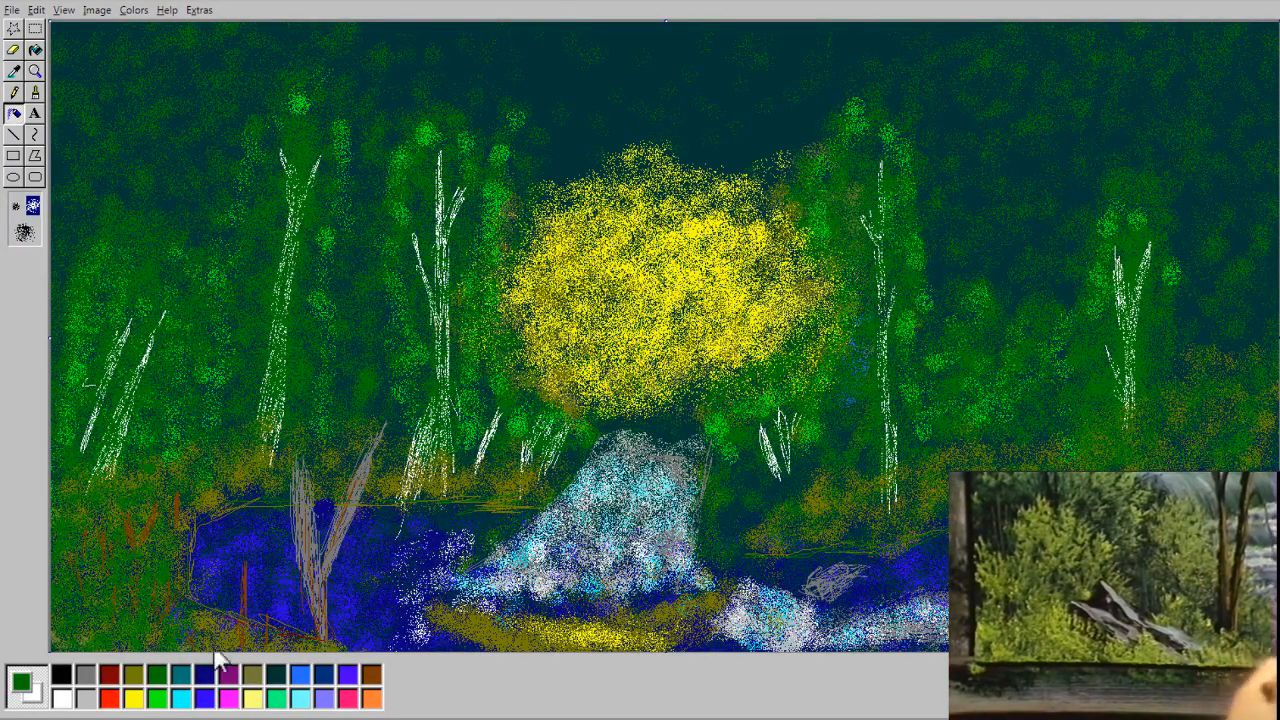
left_click(139, 674)
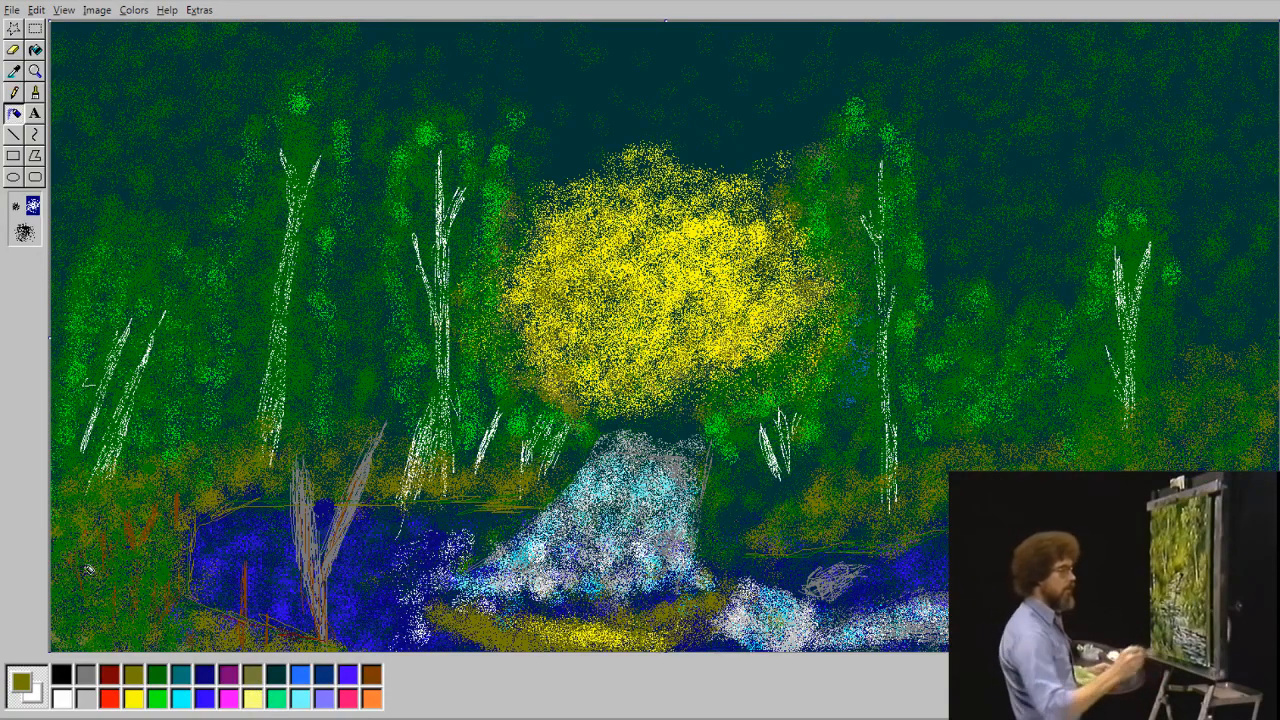
left_click(156, 637)
left_click(118, 639)
left_click(84, 637)
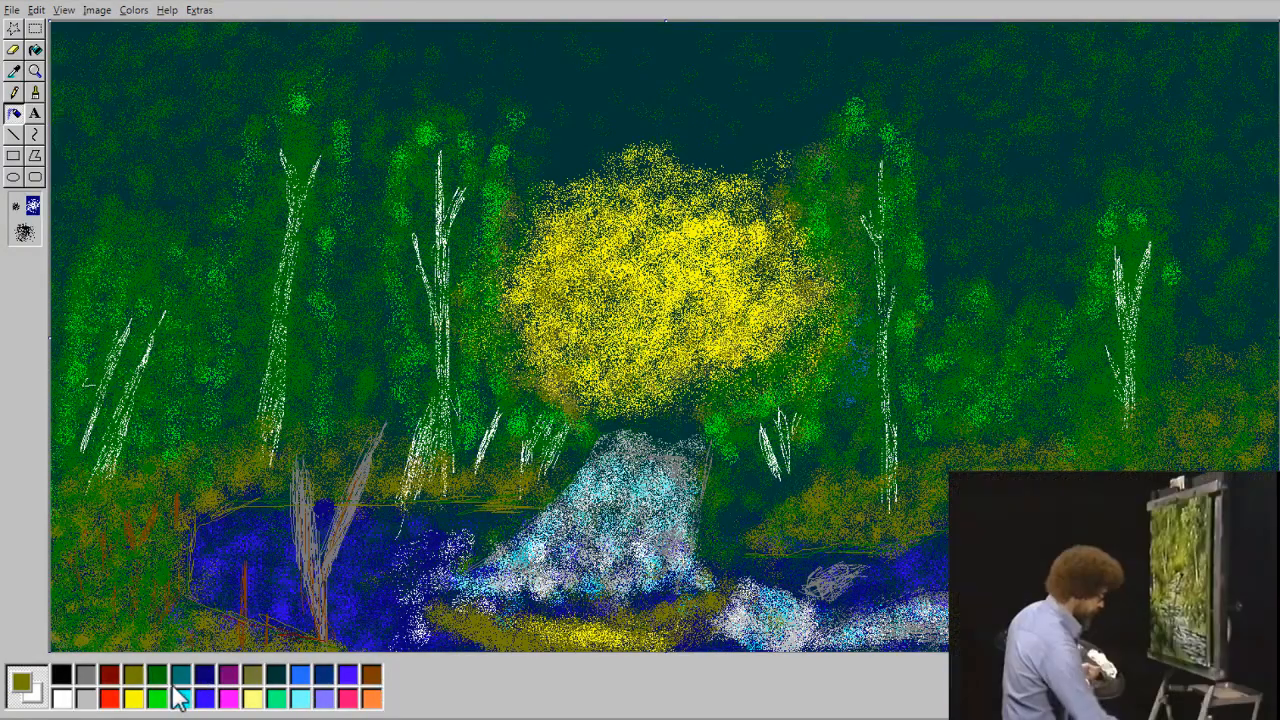
left_click(157, 674)
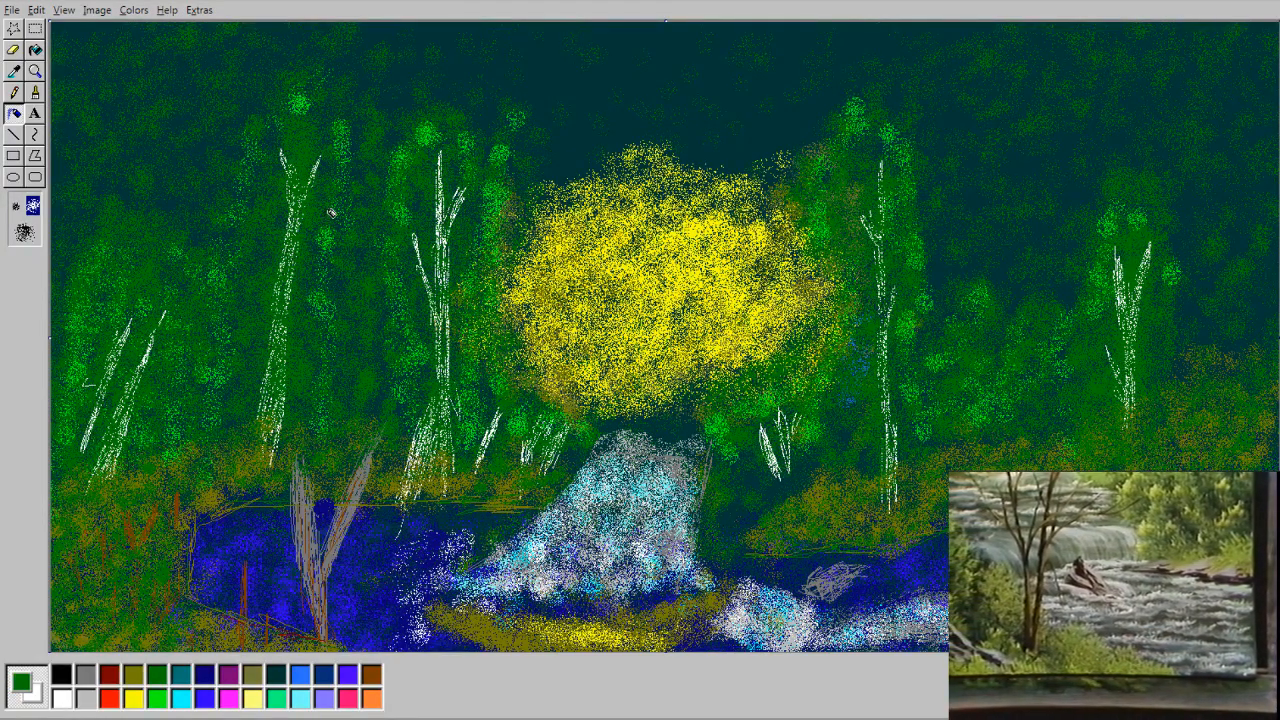
Spray bright green highlights on the foliage around the outer white trunks, and tone down the rightmost streak with dark green.
left_click(157, 697)
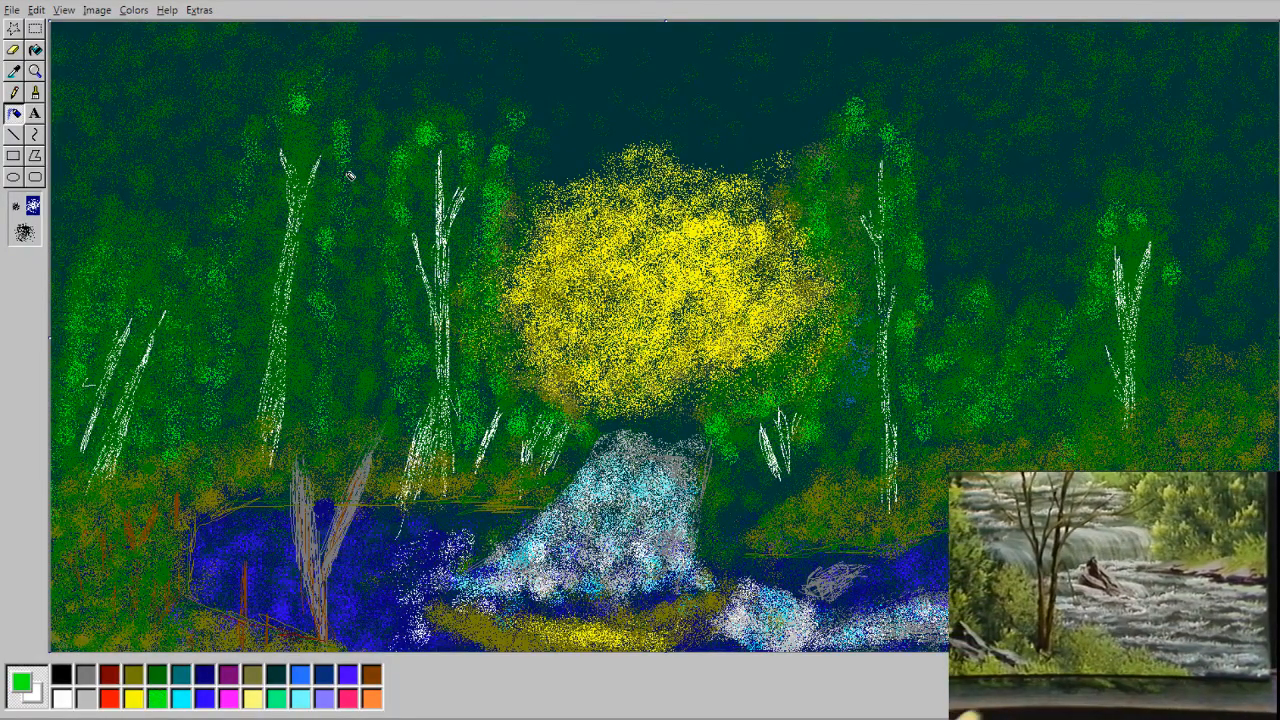
left_click_drag(350, 176, 346, 282)
mouse_move(285, 115)
left_mouse_down()
mouse_move(248, 203)
mouse_move(269, 153)
mouse_move(252, 237)
mouse_move(272, 114)
left_mouse_up()
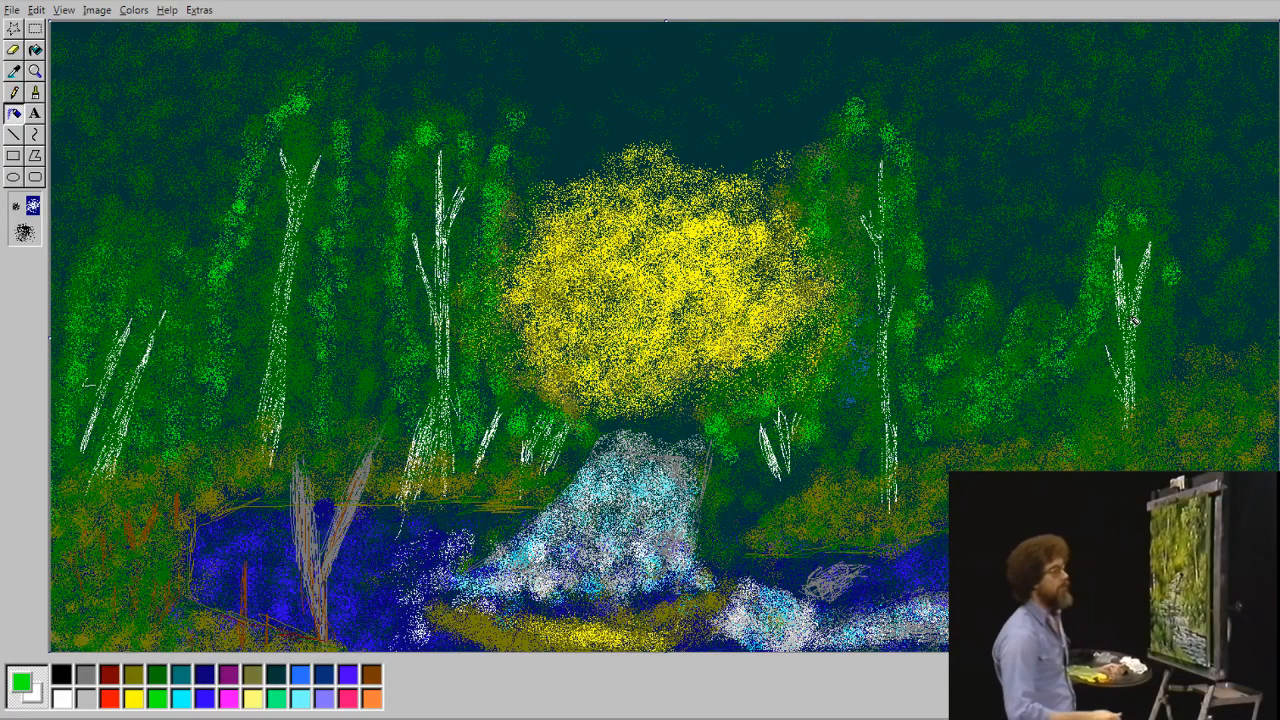
left_click_drag(1066, 371, 1064, 443)
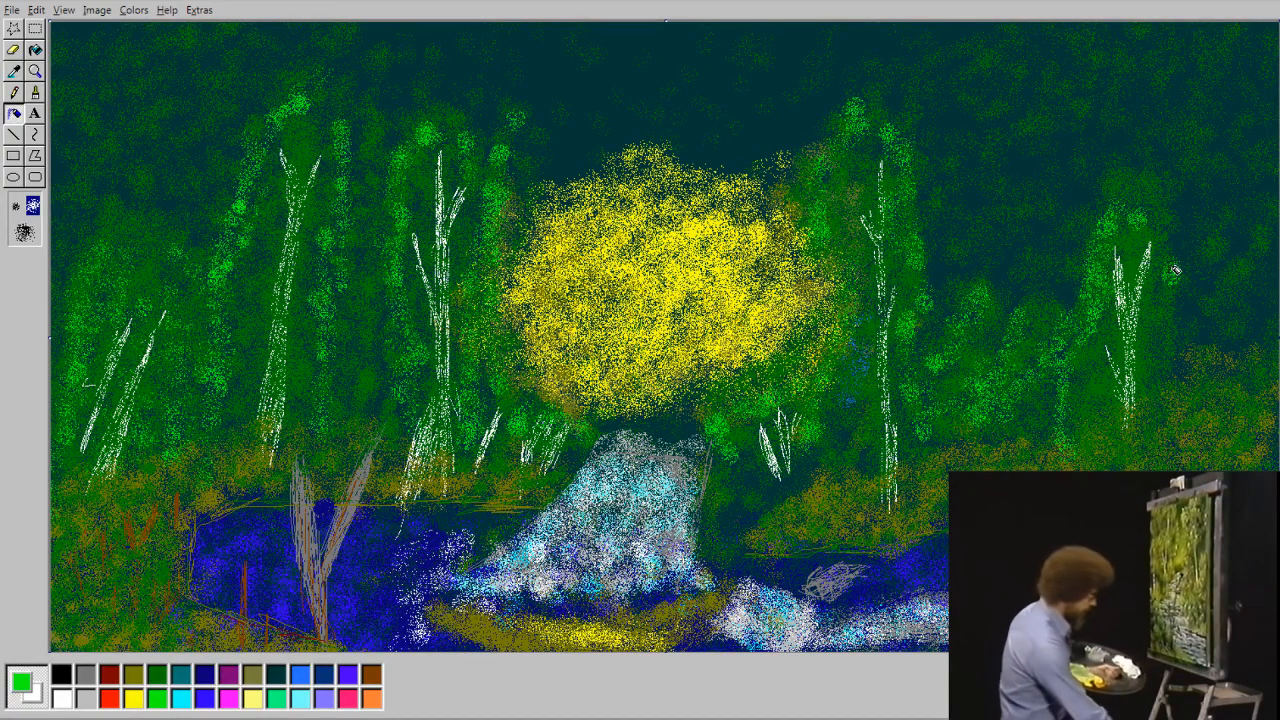
left_click(158, 676)
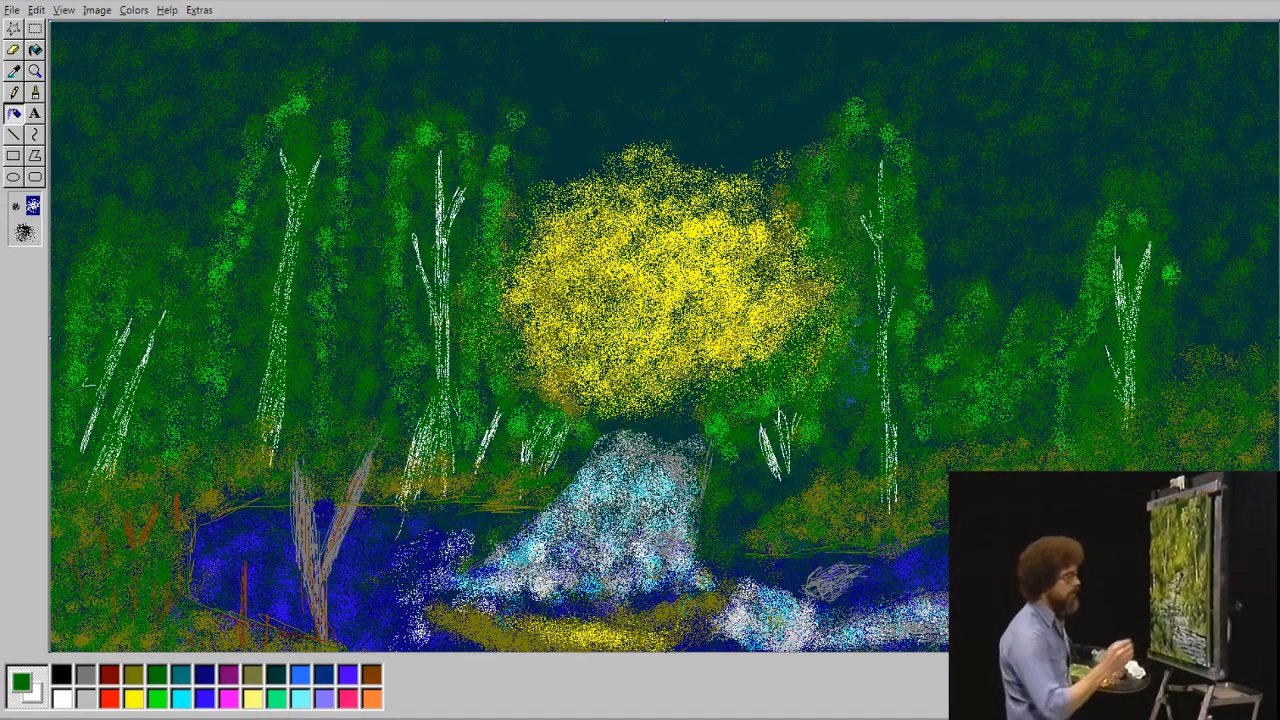
mouse_move(1084, 386)
left_mouse_down()
mouse_move(1053, 435)
mouse_move(1075, 435)
mouse_move(1089, 373)
left_mouse_up()
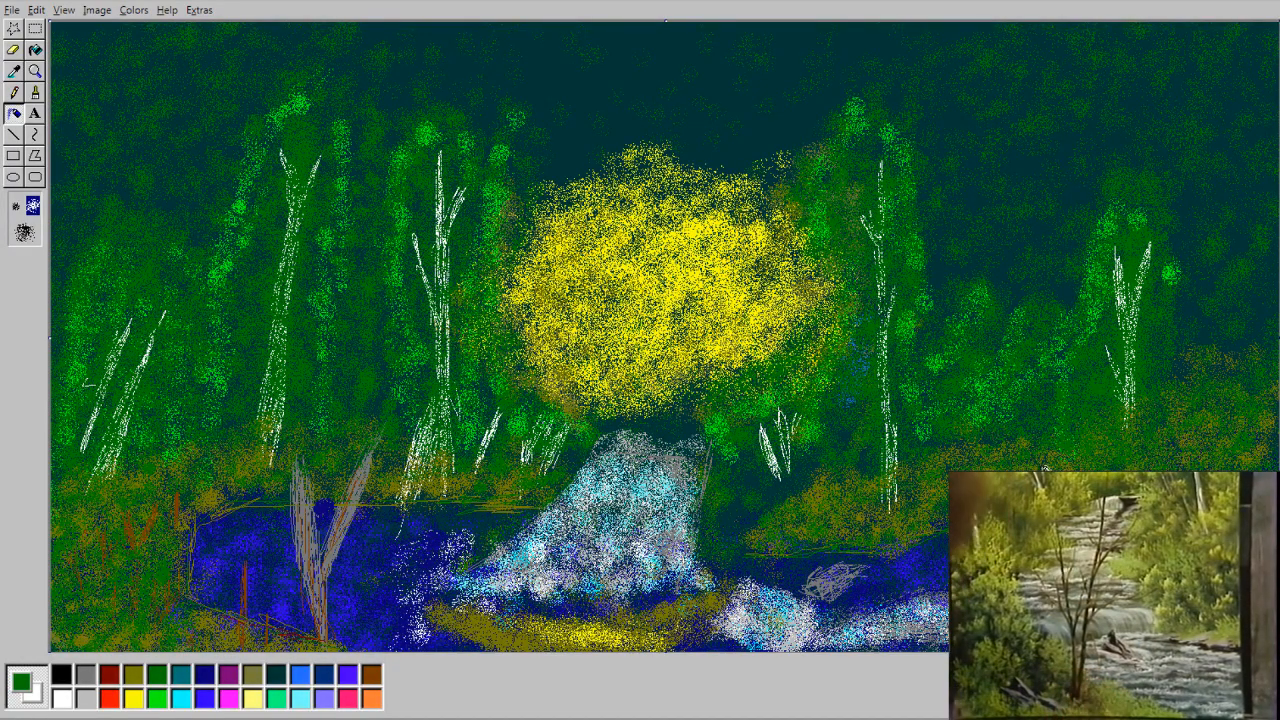
Draw a curved brown branch with the pencil, rising from the water between the grey forked trunk and the waterfall.
left_click(374, 675)
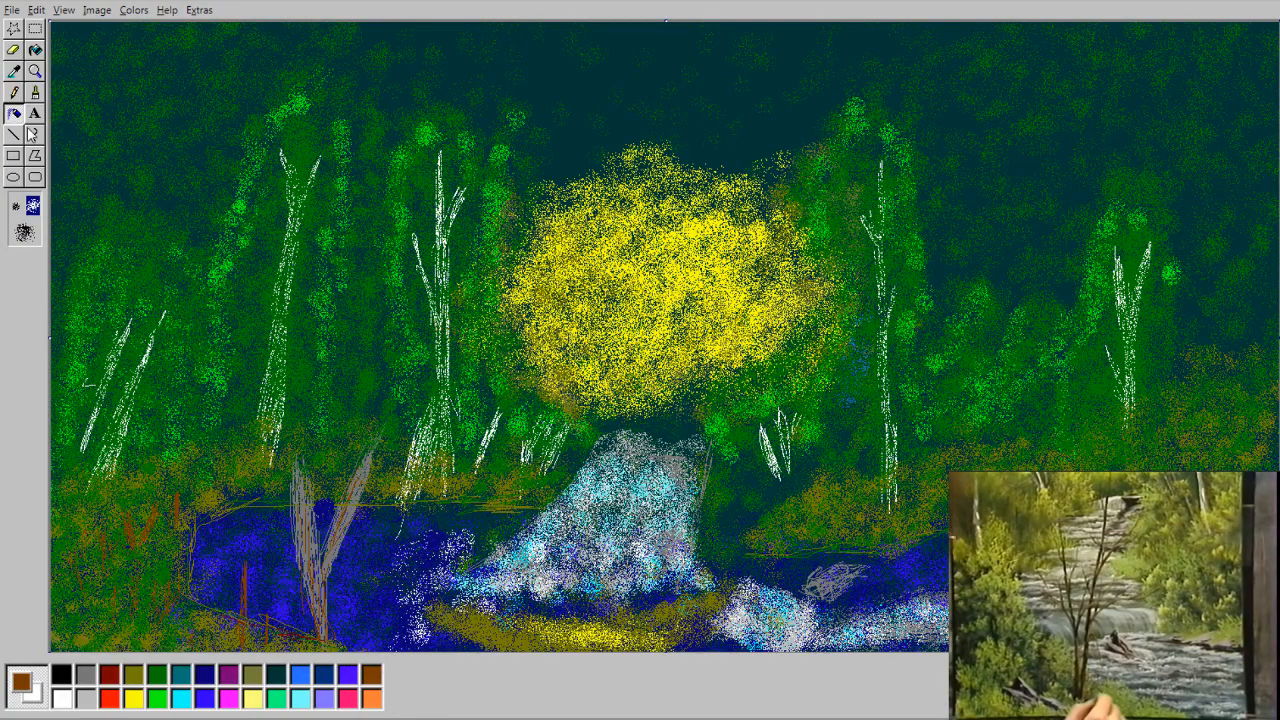
left_click(14, 92)
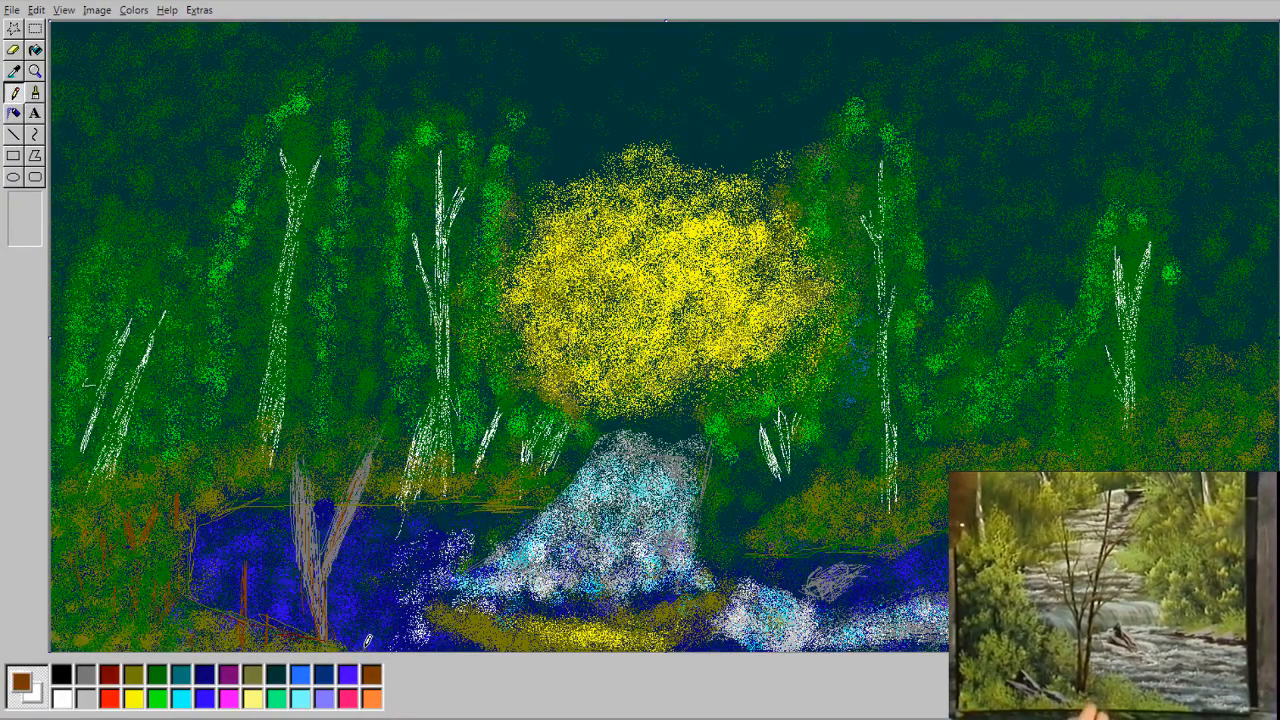
mouse_move(371, 616)
left_mouse_down()
mouse_move(397, 570)
mouse_move(453, 529)
mouse_move(364, 645)
mouse_move(380, 607)
left_mouse_up()
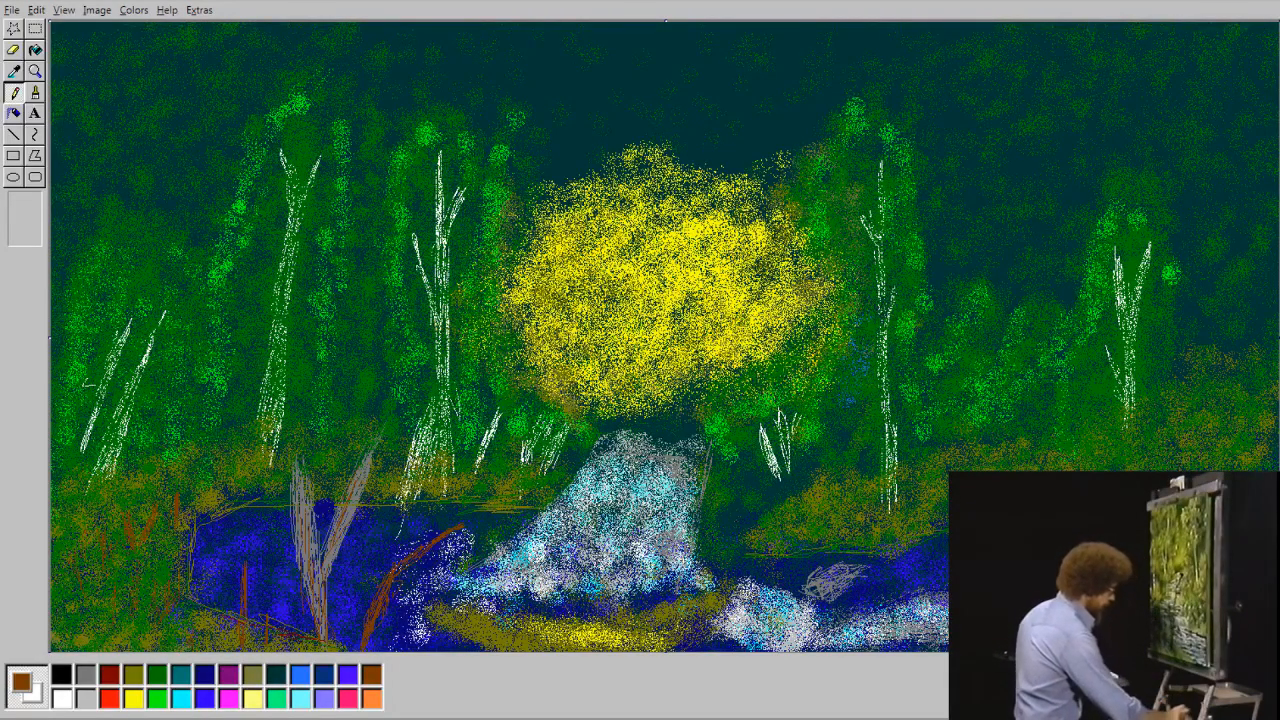
Sign the painting in black with the round brush in the dark sky area and underline the signature.
left_click(61, 676)
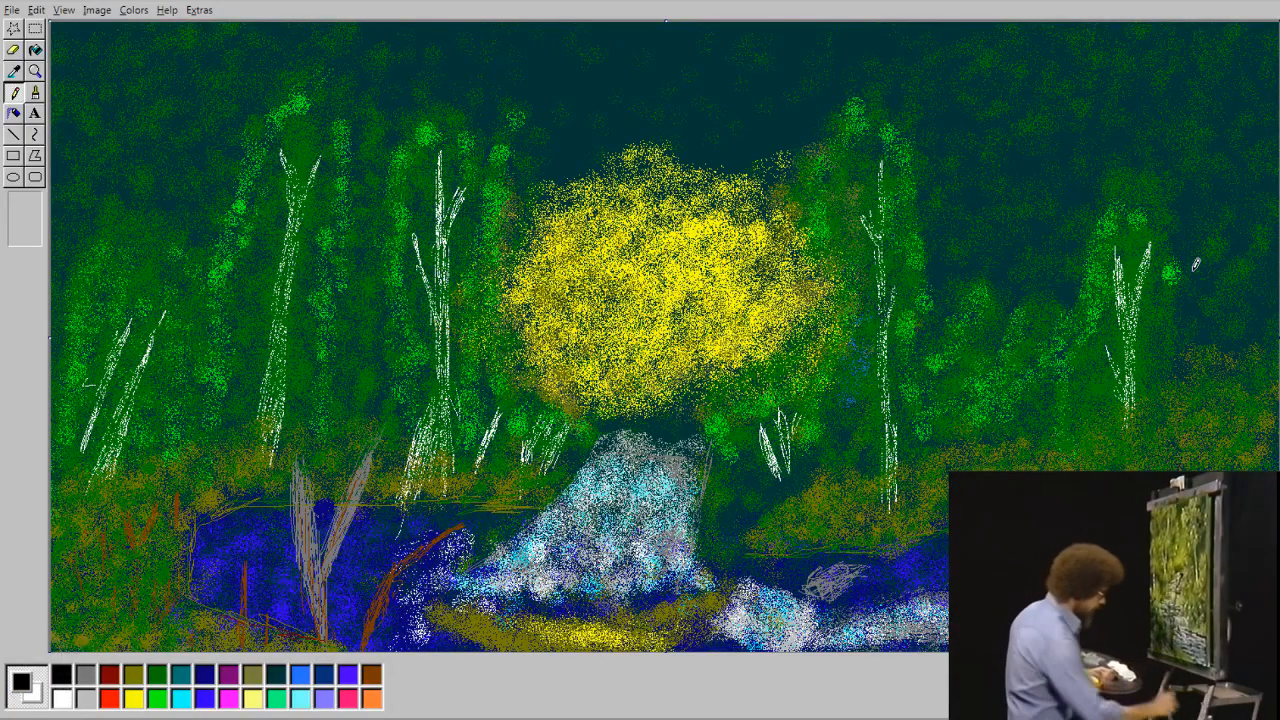
left_click(35, 92)
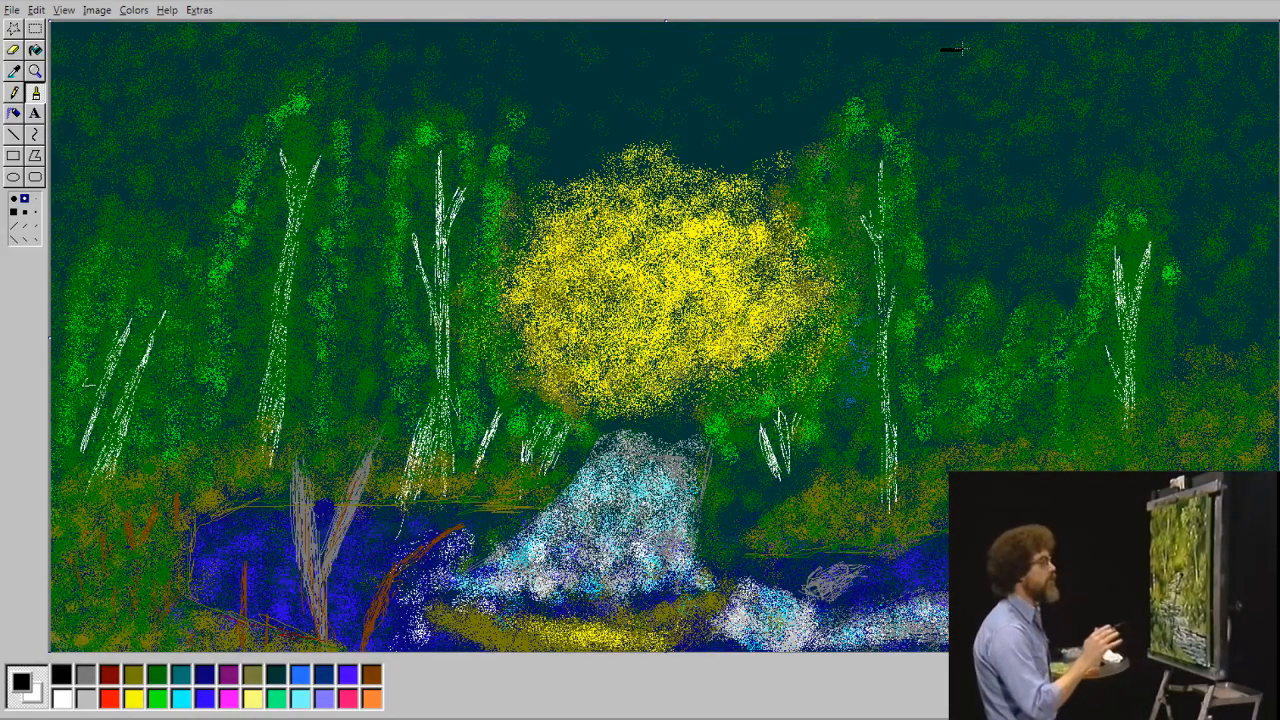
mouse_move(953, 57)
left_mouse_down()
mouse_move(996, 59)
mouse_move(1001, 75)
mouse_move(1014, 47)
mouse_move(1018, 86)
left_mouse_up()
mouse_move(1048, 45)
left_mouse_down()
mouse_move(1039, 88)
mouse_move(1053, 72)
mouse_move(1056, 83)
mouse_move(1064, 50)
mouse_move(1056, 86)
mouse_move(1090, 64)
mouse_move(1086, 89)
mouse_move(1099, 97)
mouse_move(964, 97)
left_mouse_up()
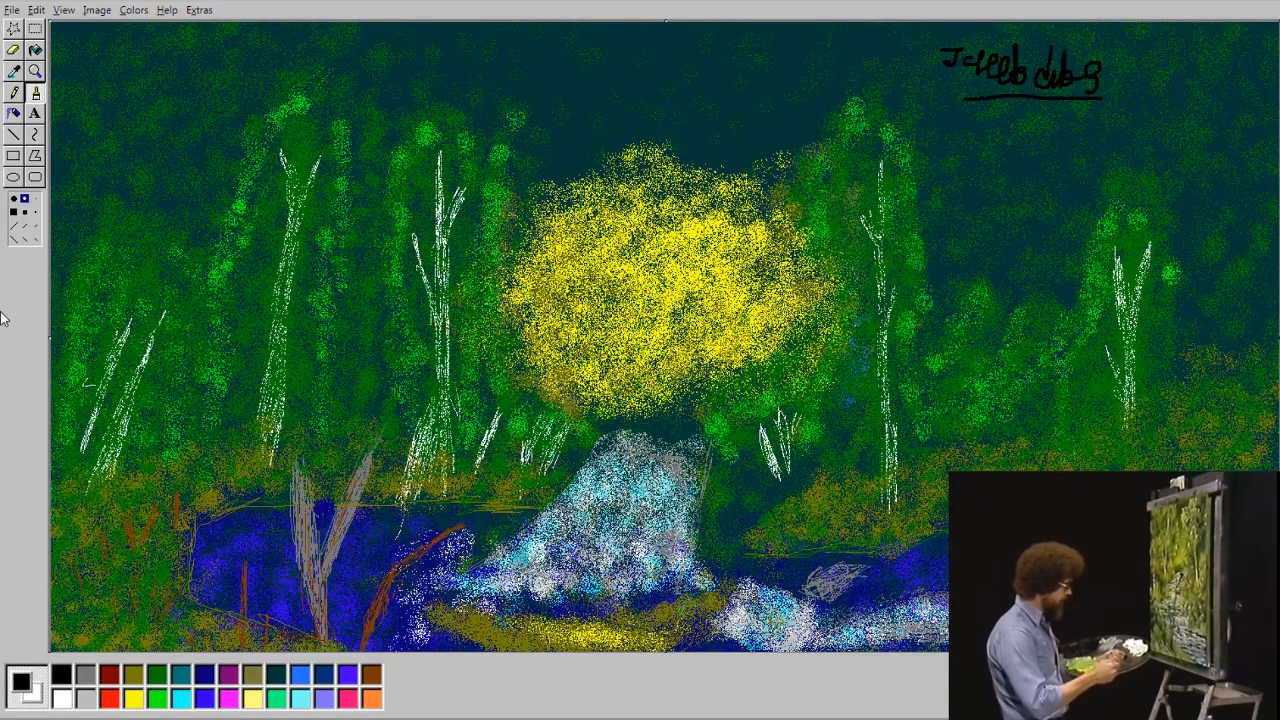
Spray dark green with the largest airbrush over the dark upper foliage.
left_click(157, 676)
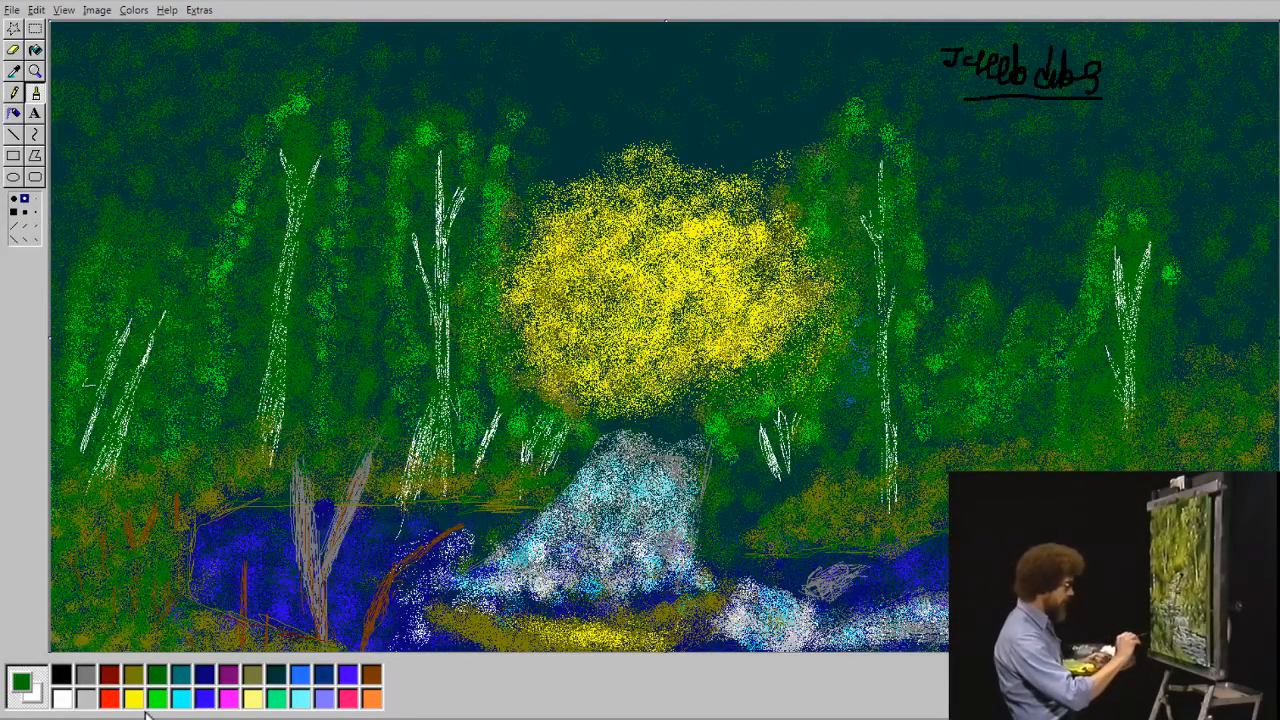
left_click(14, 113)
left_click(24, 232)
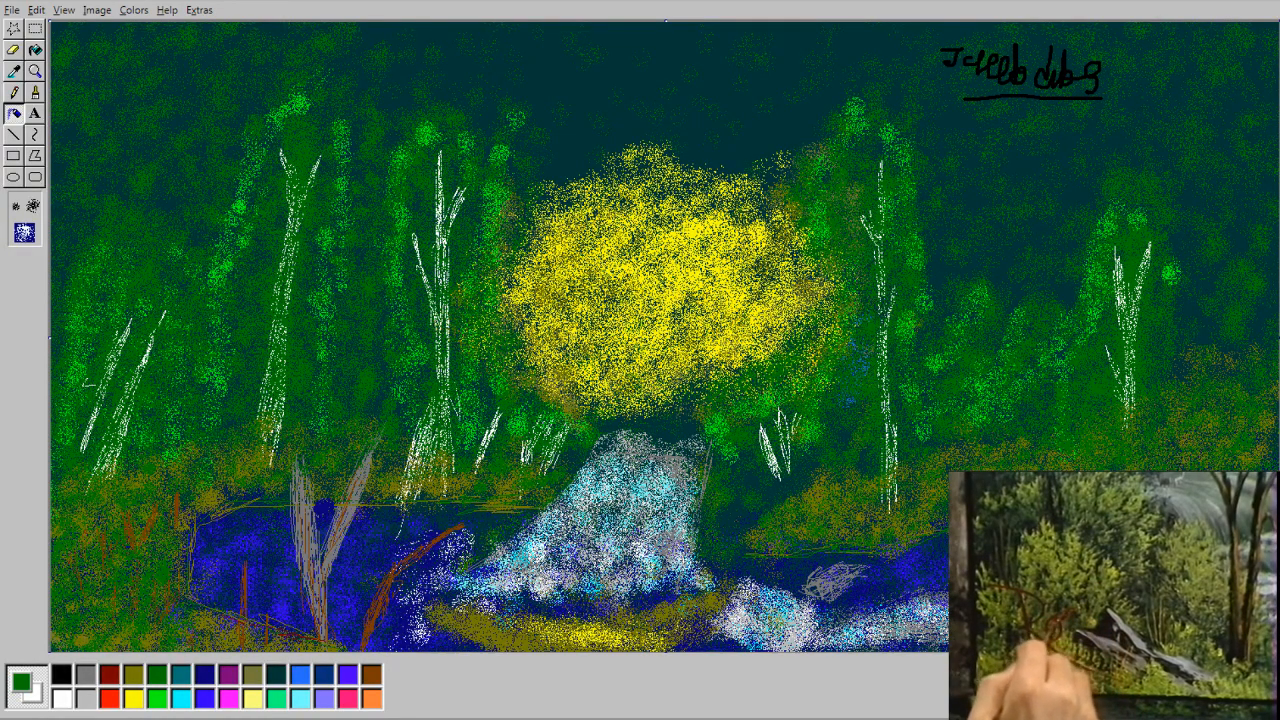
Save the painting.
left_click(12, 10)
left_click(53, 60)
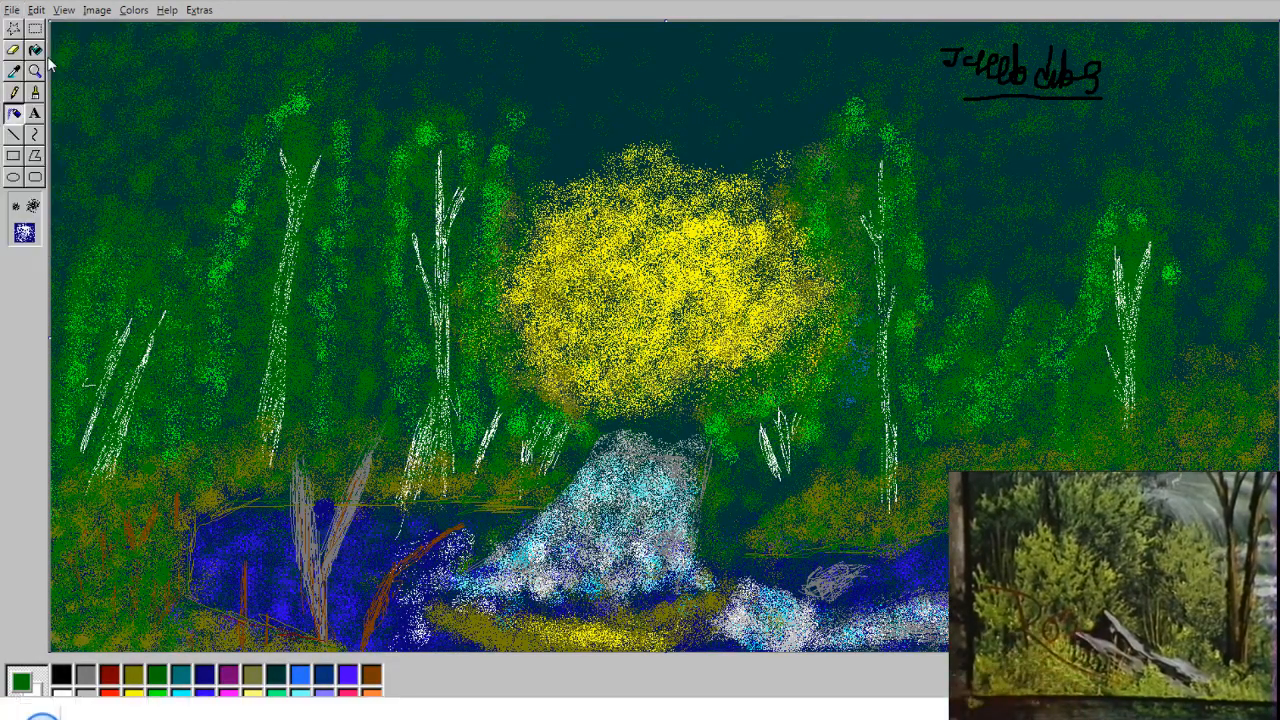